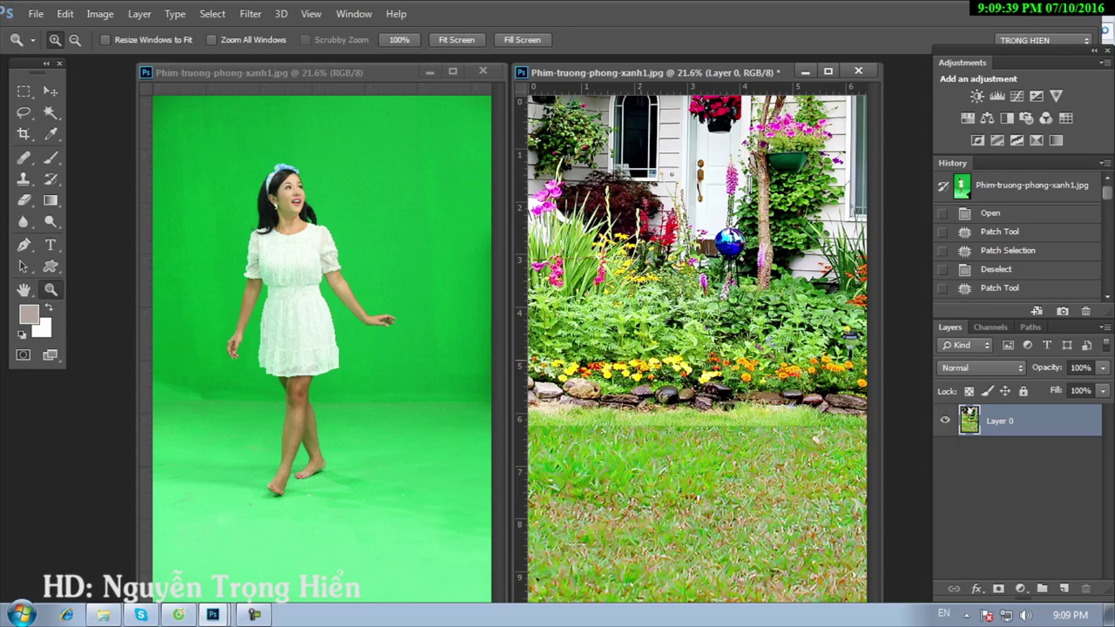
Step: Switch to the Move tool with the garden and girl photos side by side
key("v")
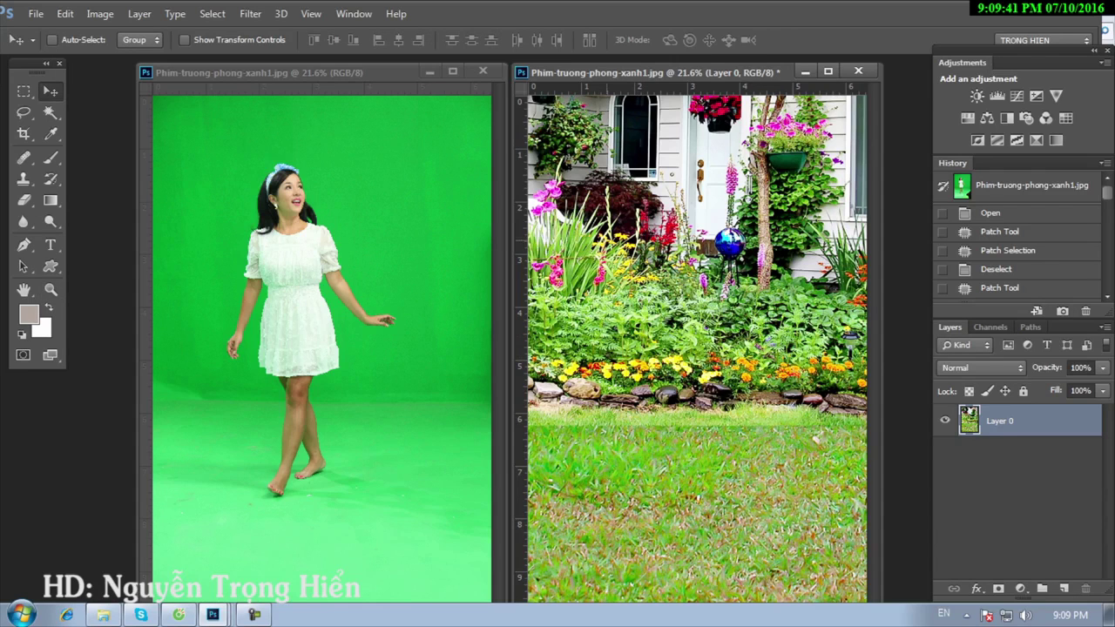
right_click(359, 73)
left_click(409, 117)
left_click(740, 215)
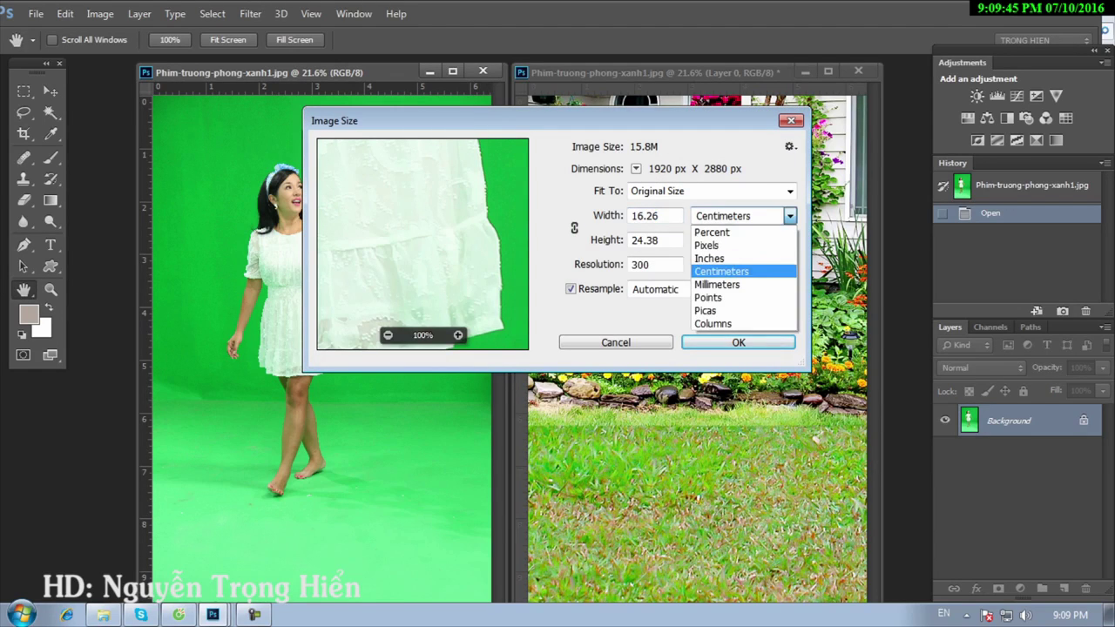
left_click(723, 269)
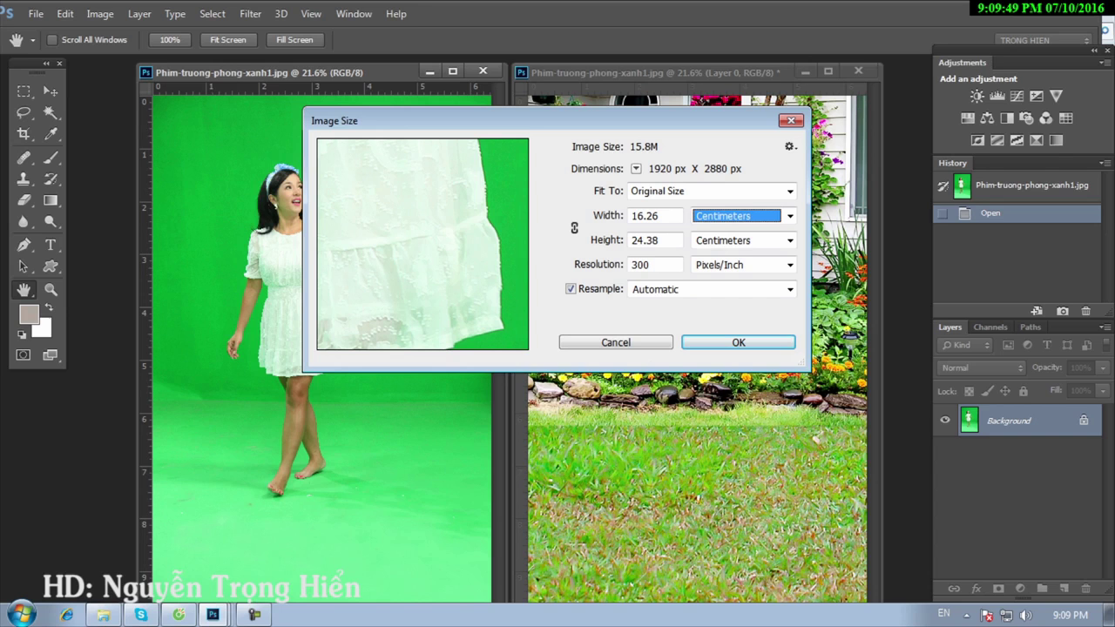
key("shift+Tab")
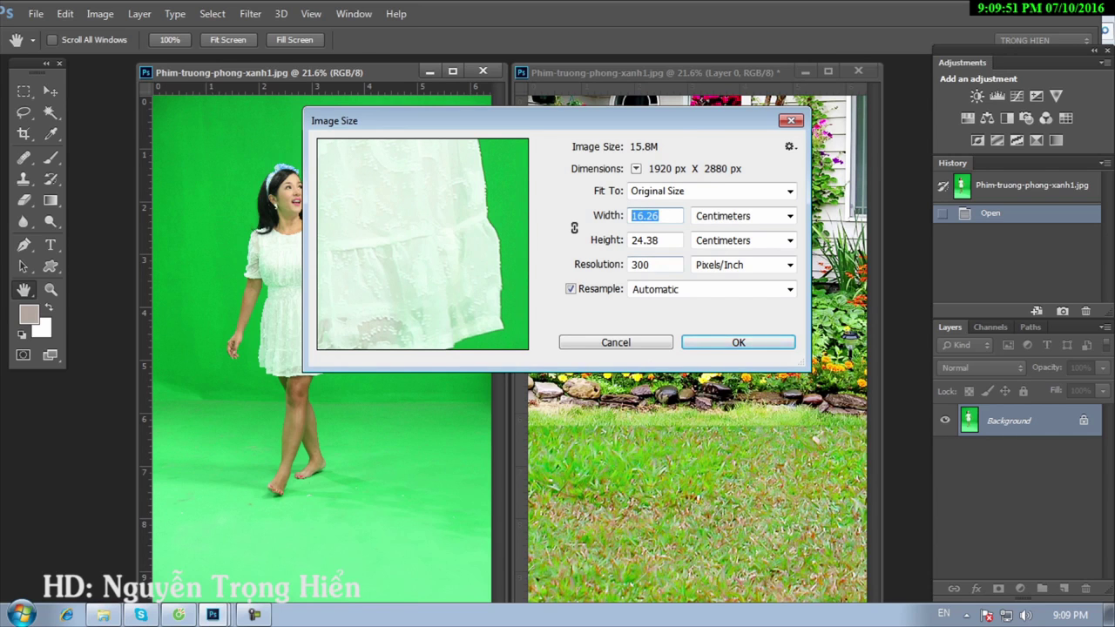
key("Return")
right_click(620, 72)
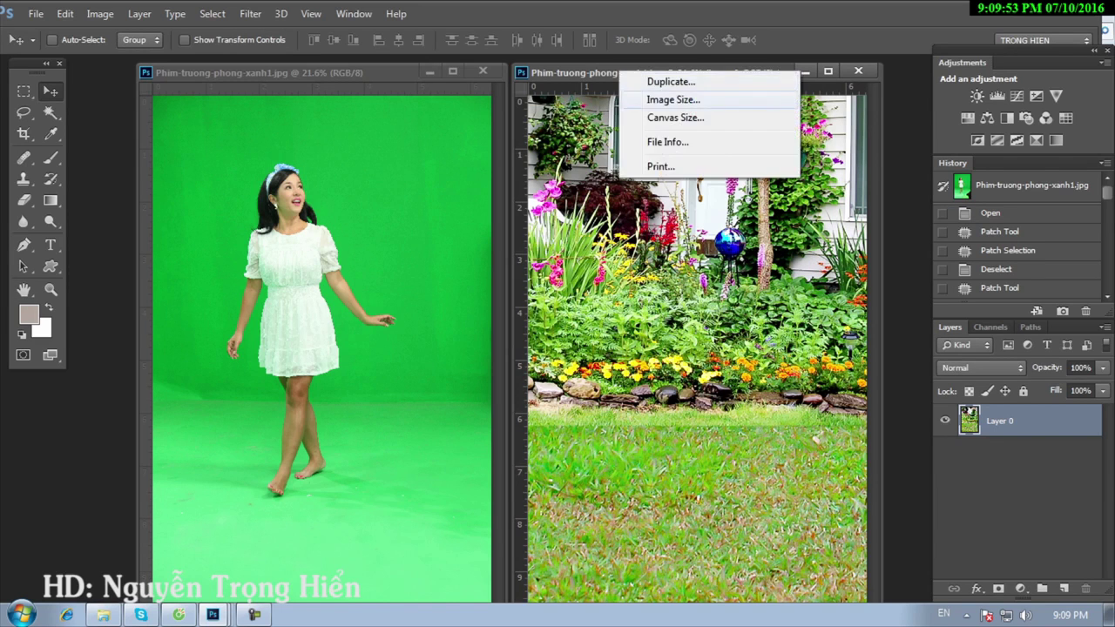
left_click(664, 99)
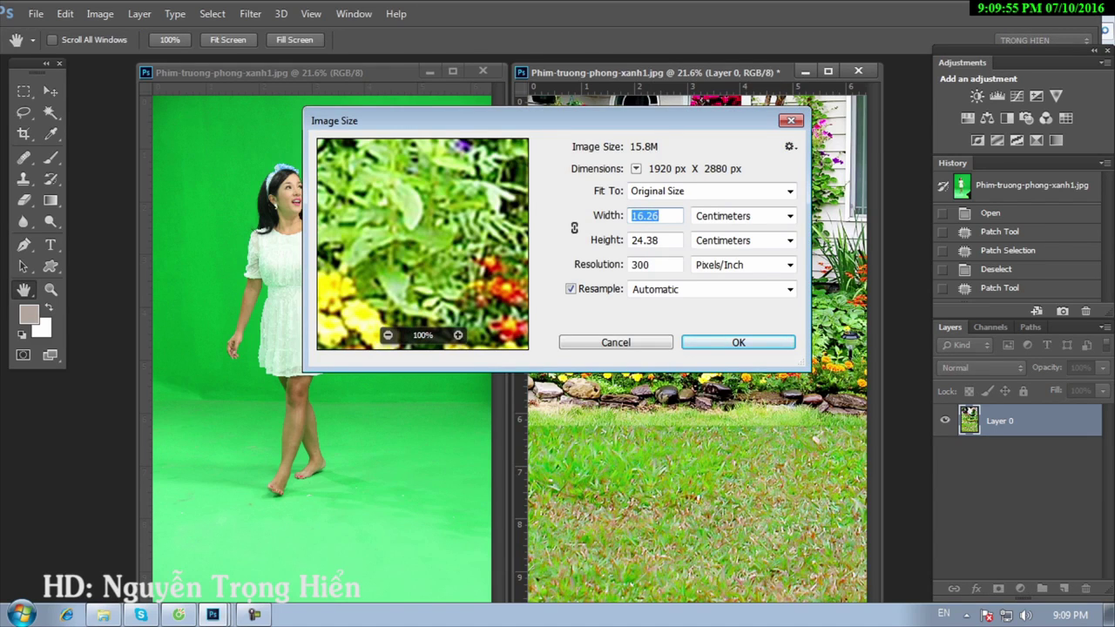
key("Return")
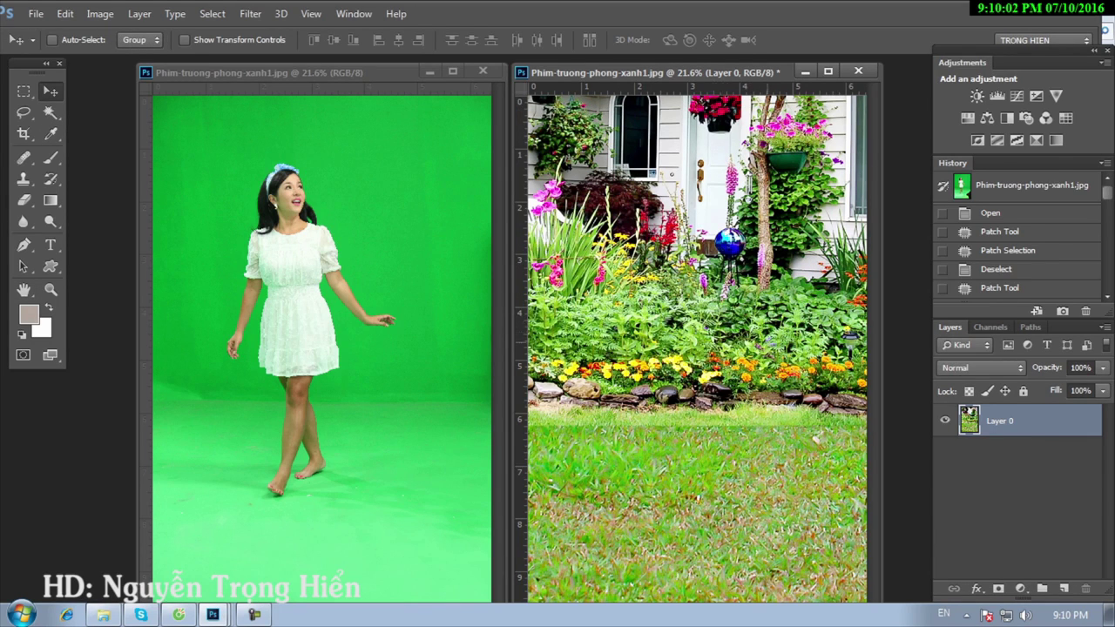
Step: Drag the garden in as Layer 1, then duplicate Background and raise the copy above it
left_click_drag(802, 346, 444, 341)
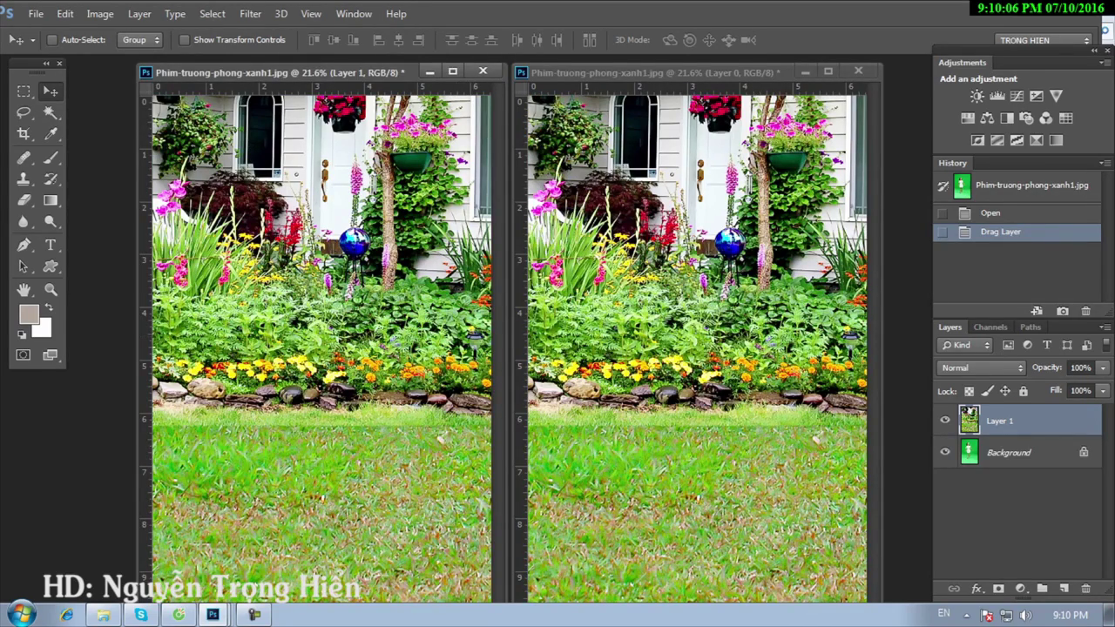
key("alt+bracketleft")
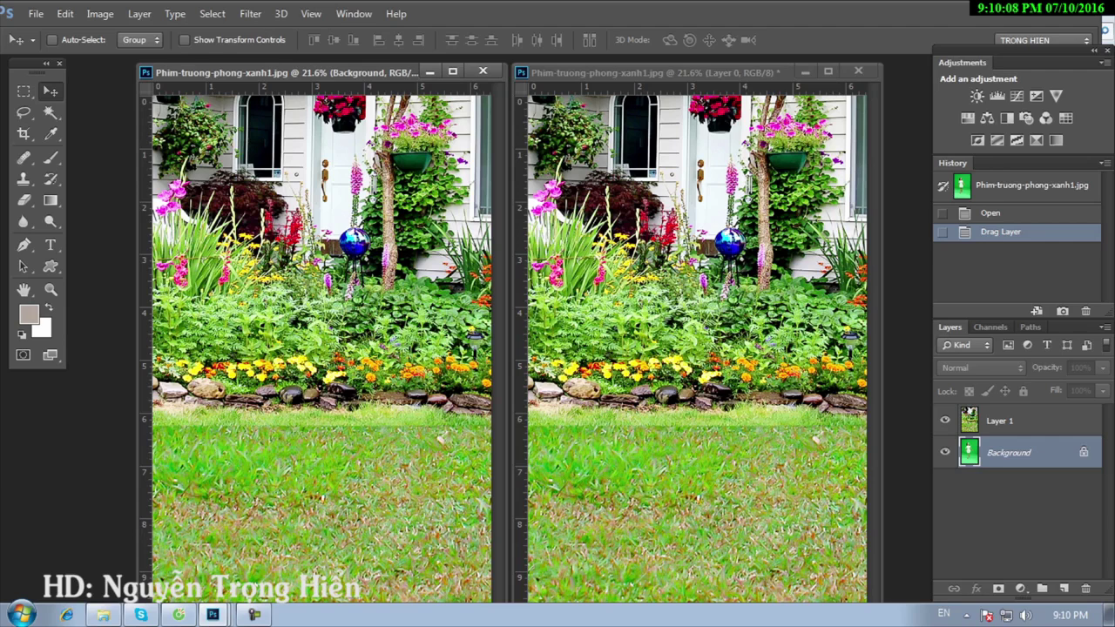
key("ctrl+j")
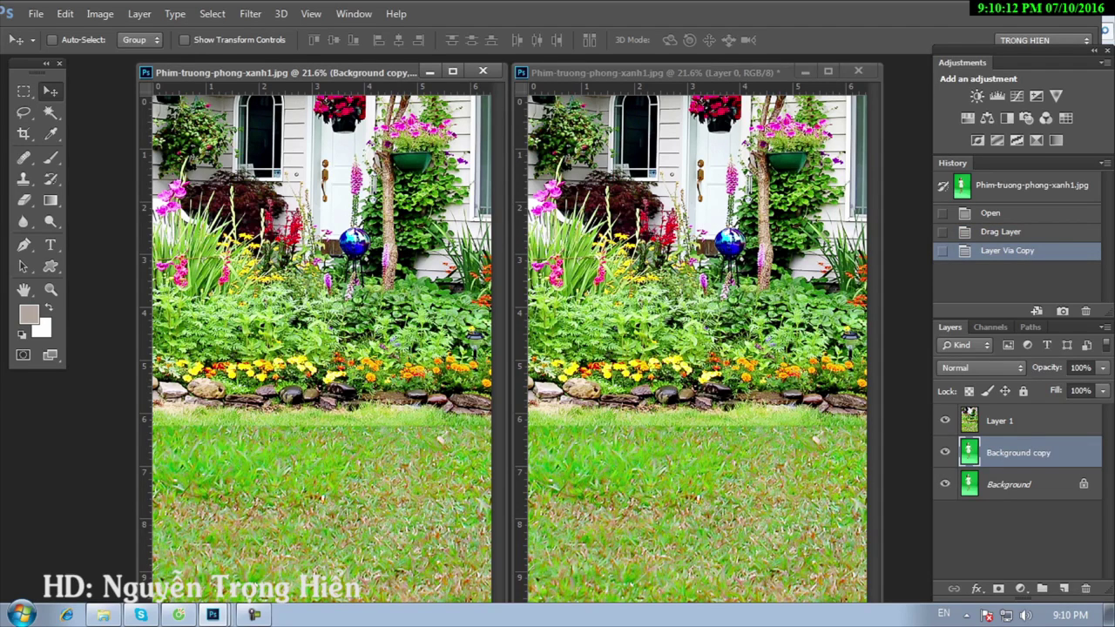
key("ctrl+bracketright")
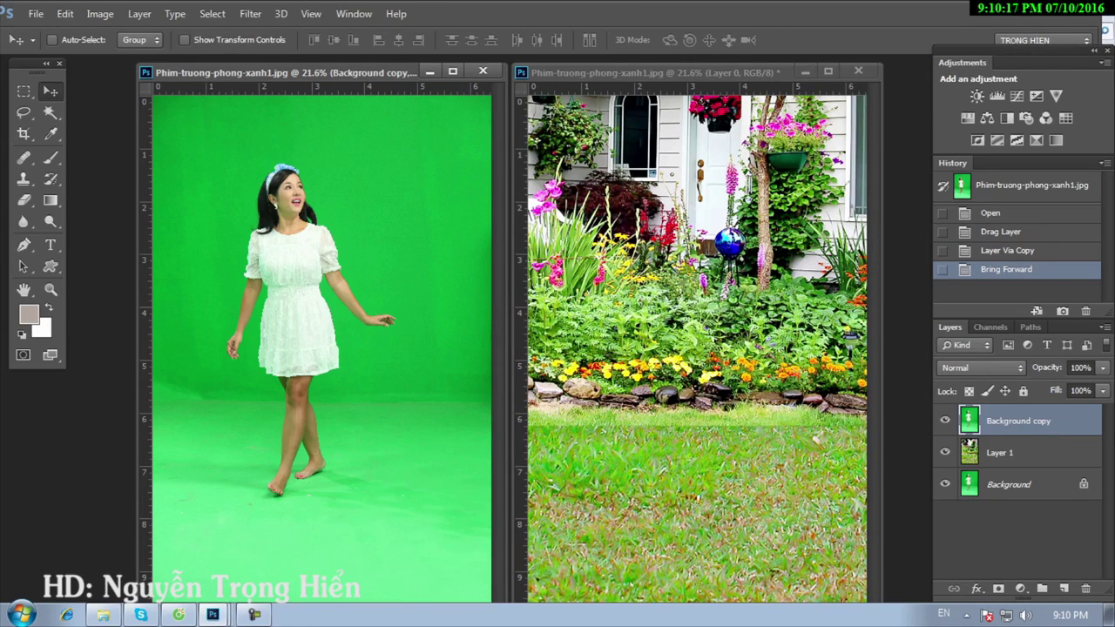
Step: Show the girl's photo full-screen with the Pen Tool, zoomed close on the skirt hem and knees
key("f")
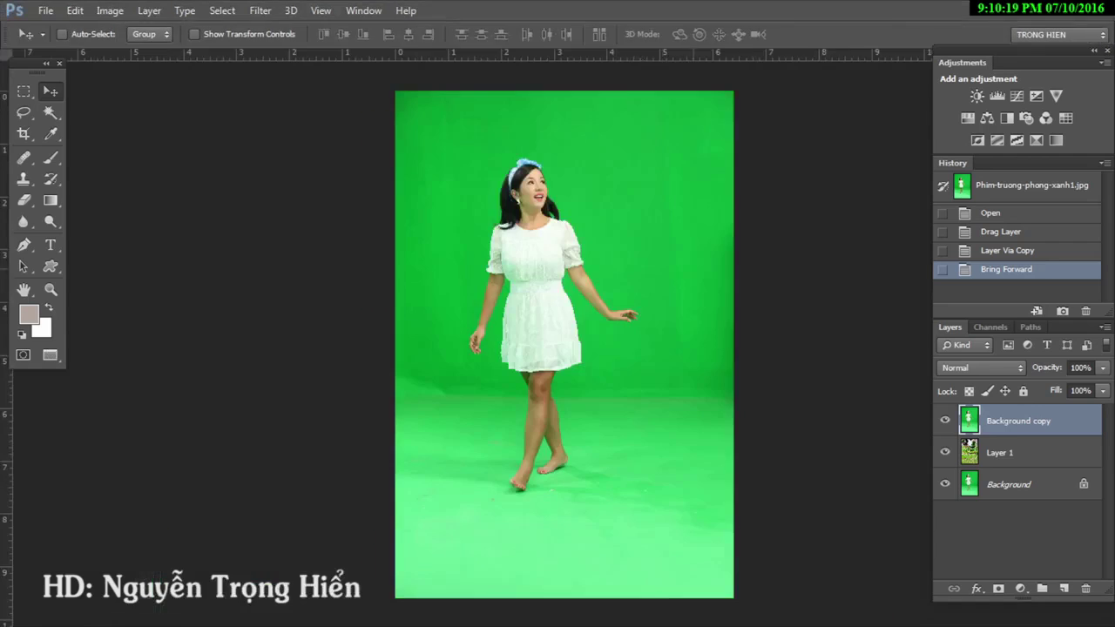
key("z")
left_click(24, 244)
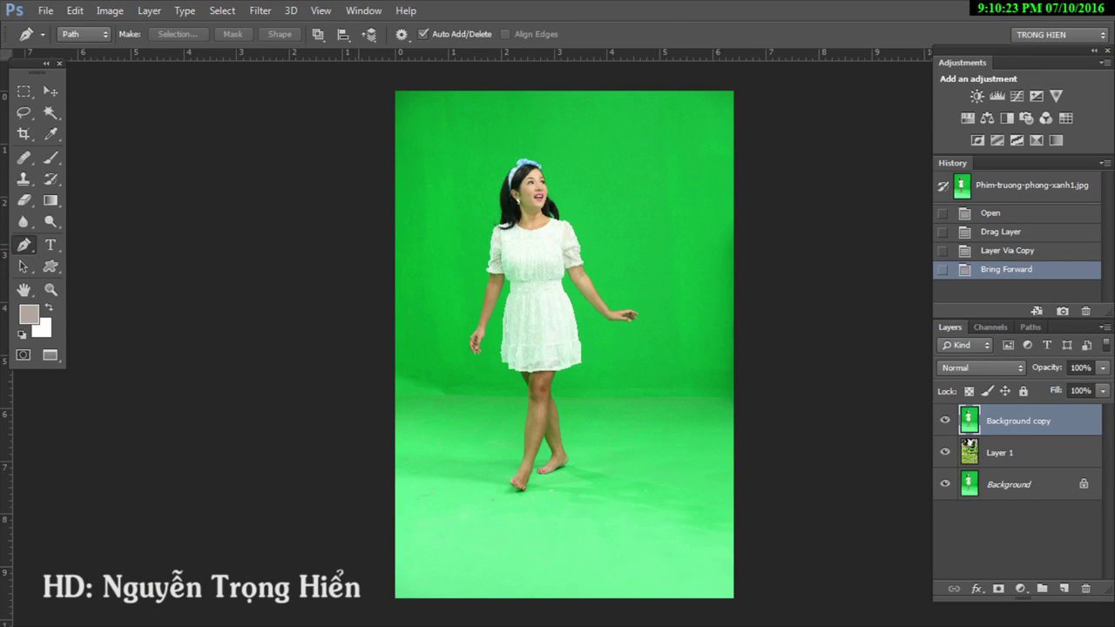
right_click(23, 245)
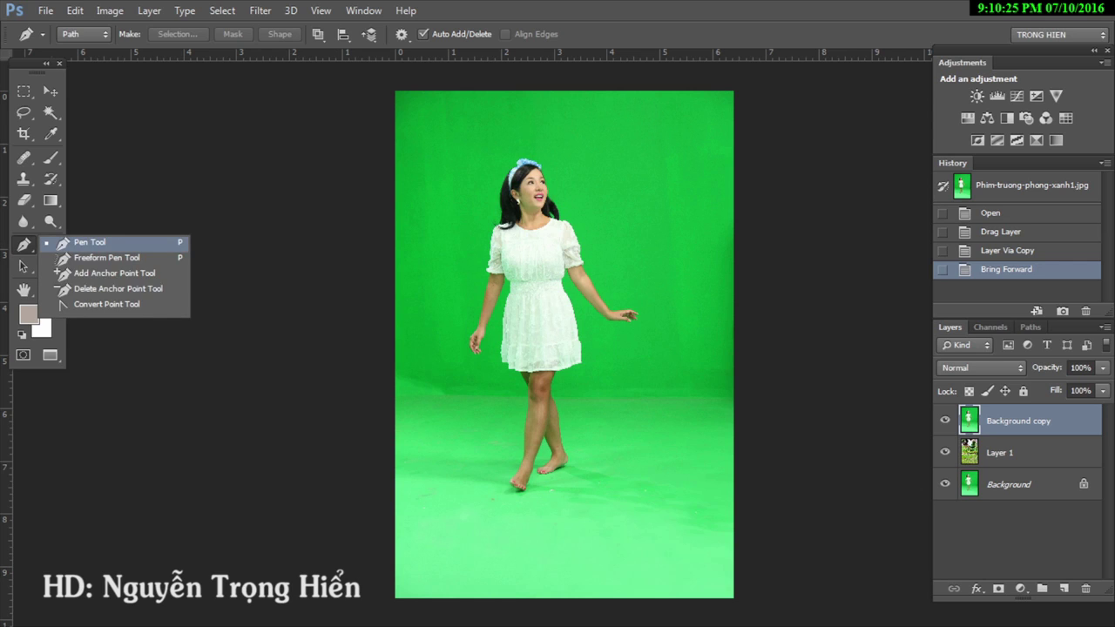
key("Escape")
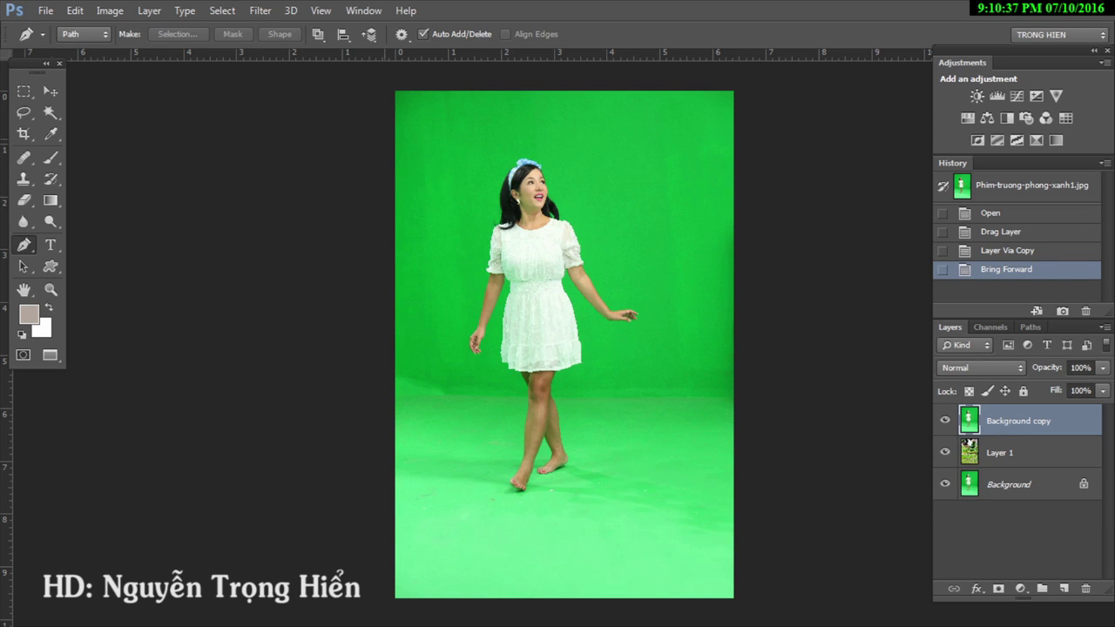
left_click_drag(51, 113, 95, 125)
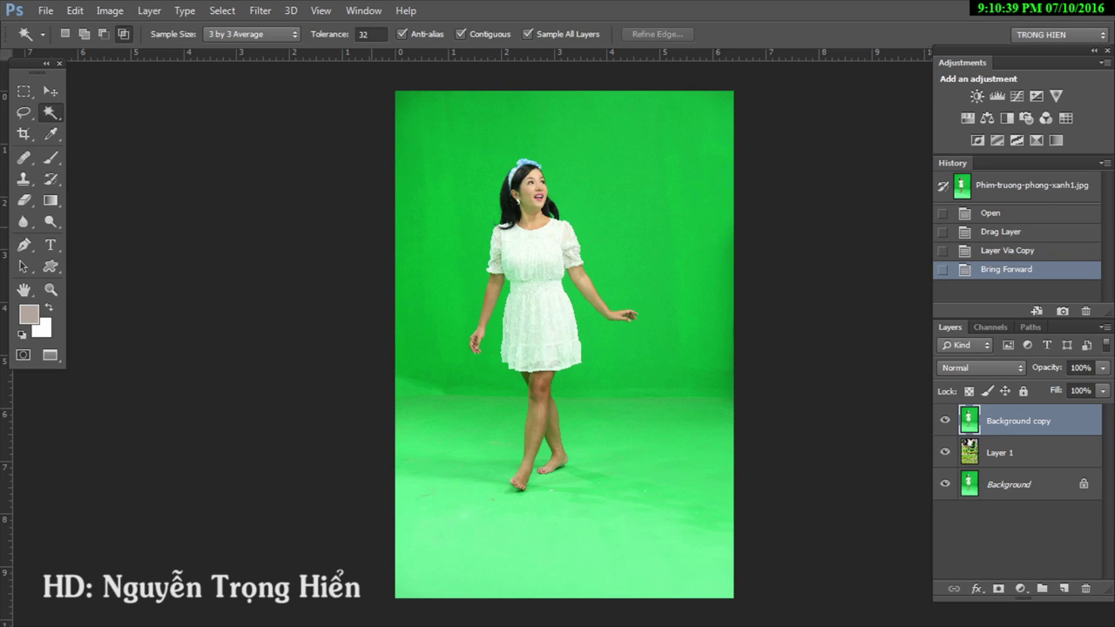
left_click_drag(24, 245, 87, 244)
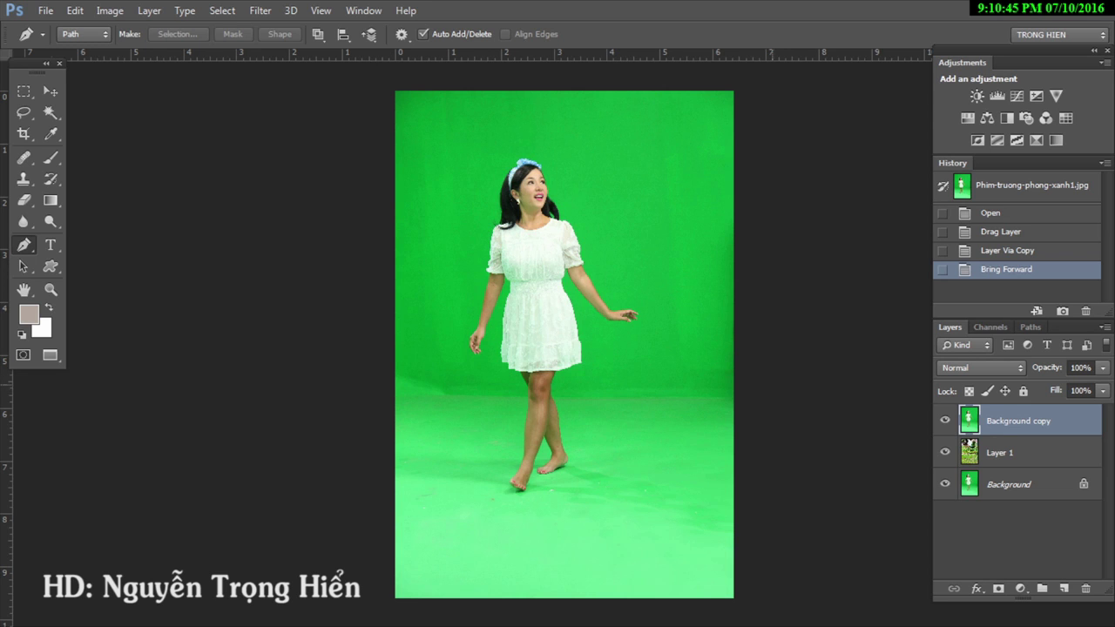
key("z")
left_click_drag(483, 330, 605, 409)
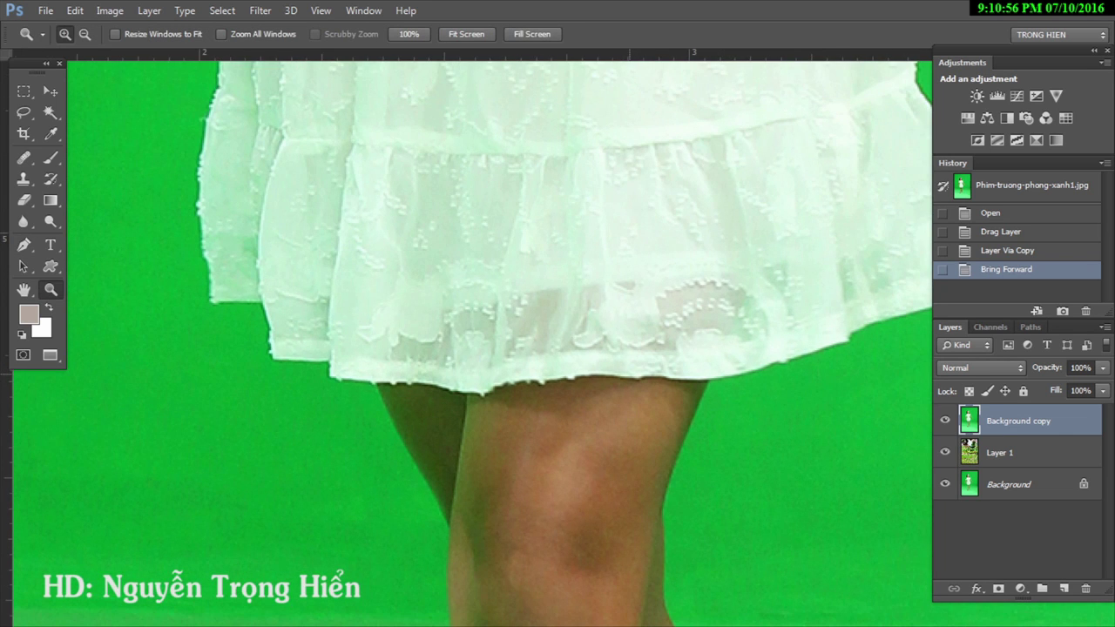
Step: Start the pen path at the skirt hem and place anchors along its edge
left_click(24, 245)
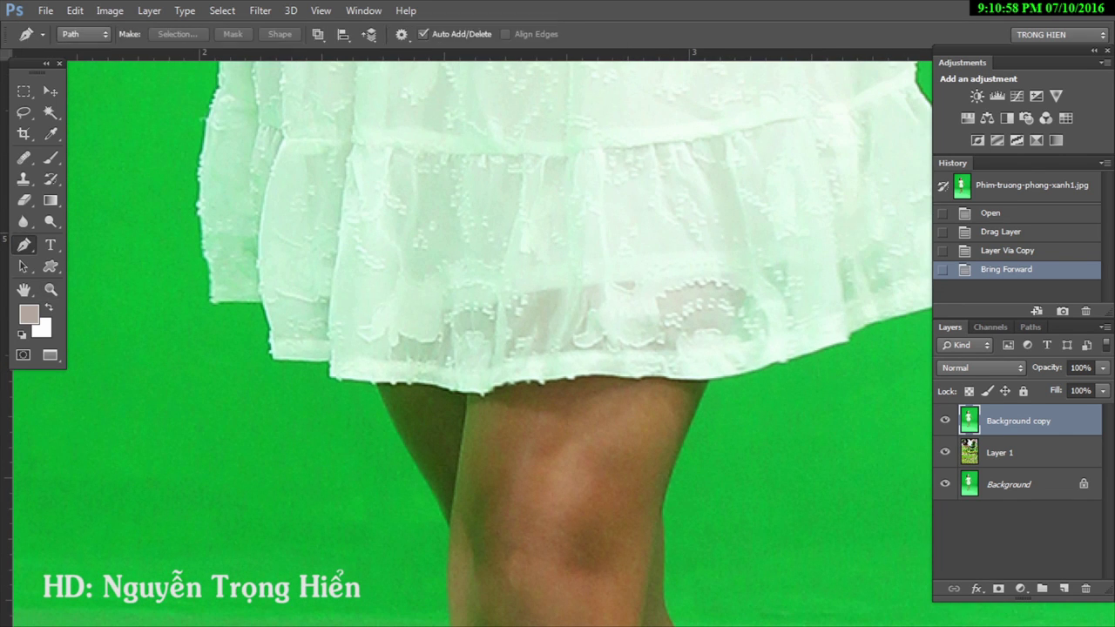
key("ctrl+plus")
left_click(376, 429)
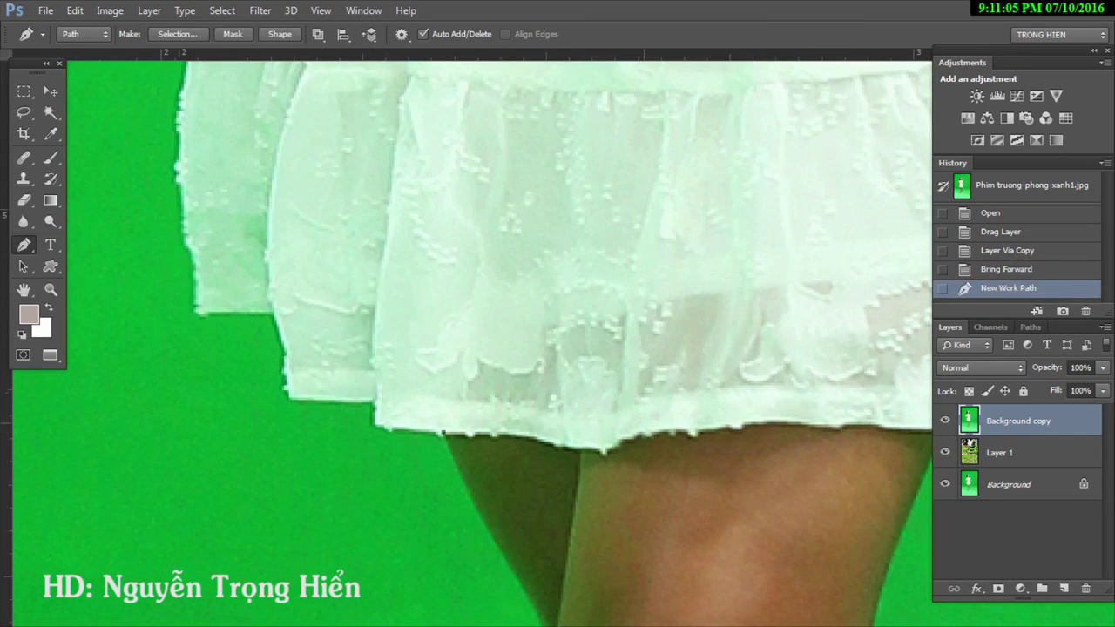
left_click(444, 432)
left_click_drag(443, 431, 569, 498)
left_click(415, 465)
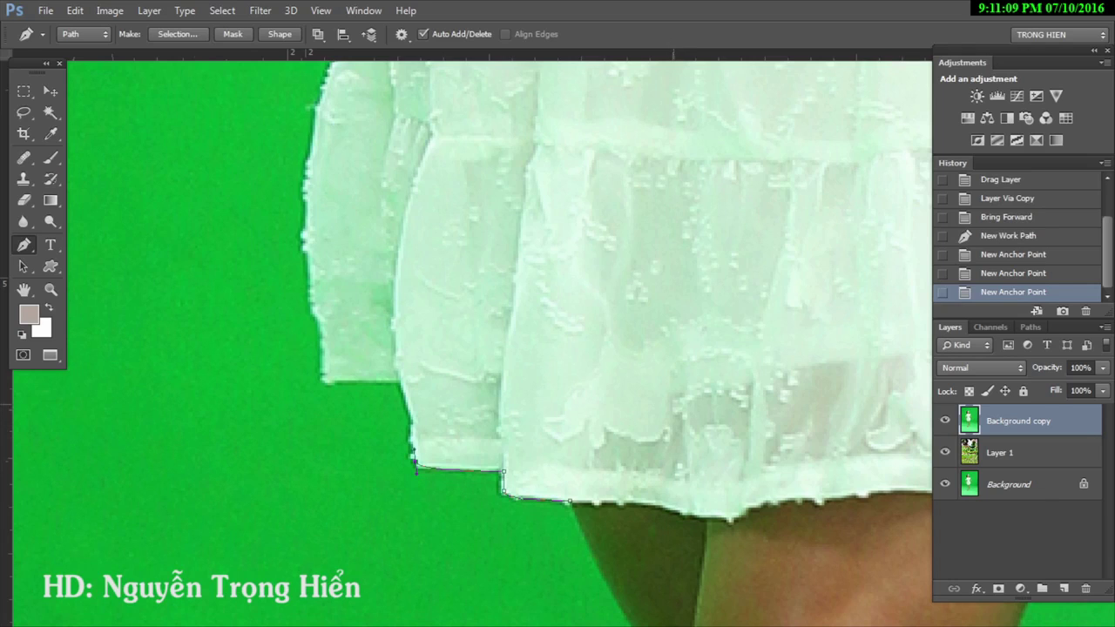
left_click(400, 379)
left_click_drag(522, 348, 595, 400)
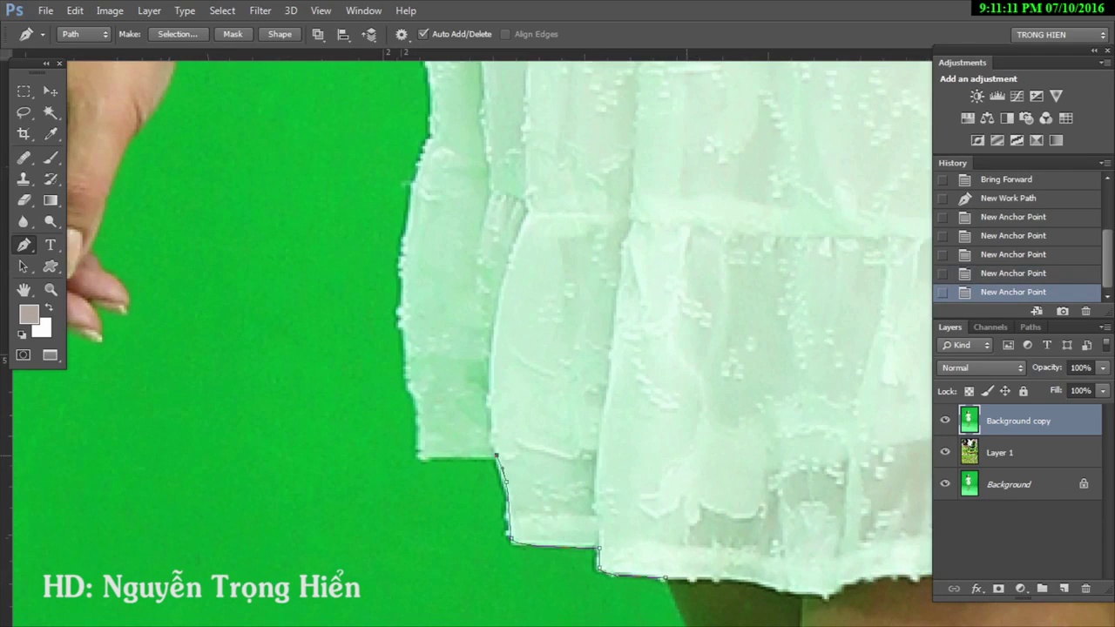
left_click(420, 451)
Step: Continue the path up the dress's left edge to the waist corner
scroll(420, 451, "up", 1)
left_click(405, 414)
scroll(404, 413, "up", 3)
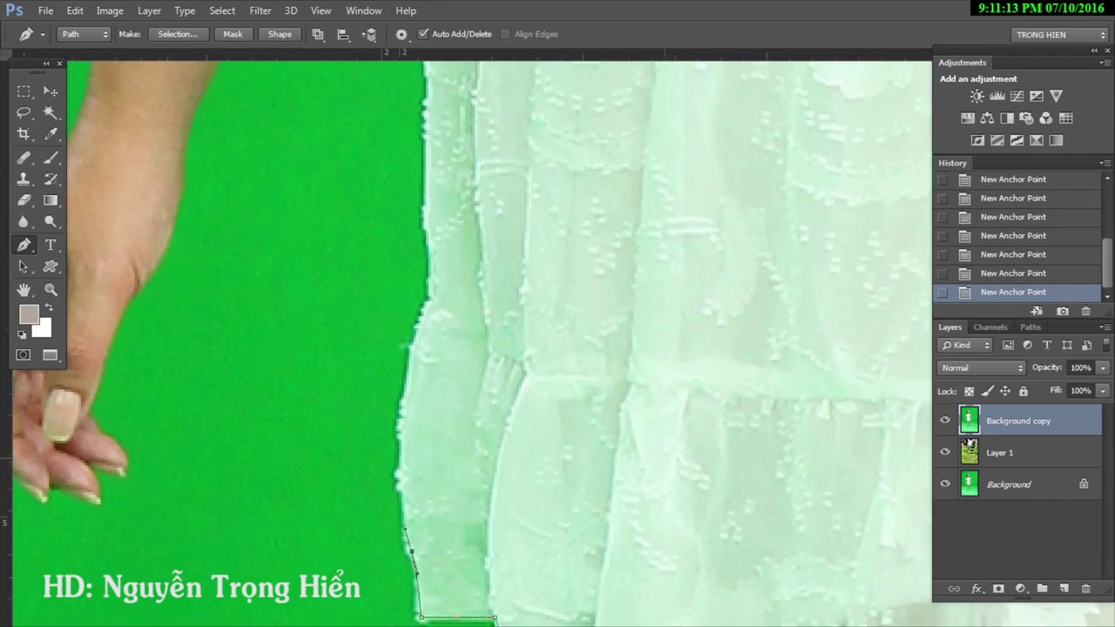
left_click(407, 324)
scroll(408, 324, "up", 3)
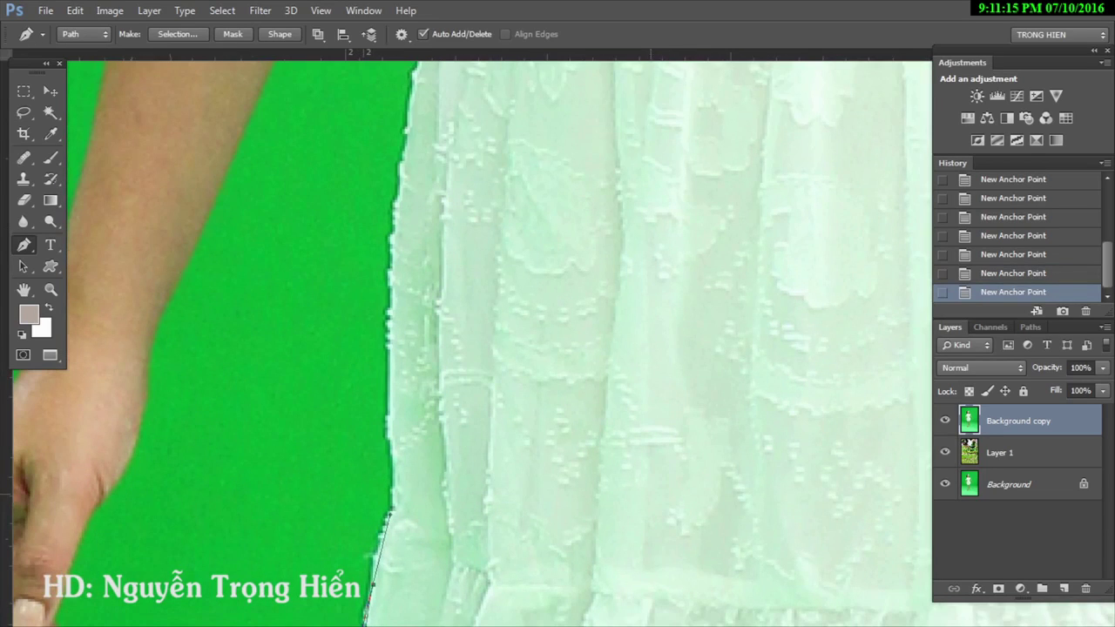
left_click(384, 328)
scroll(383, 327, "up", 3)
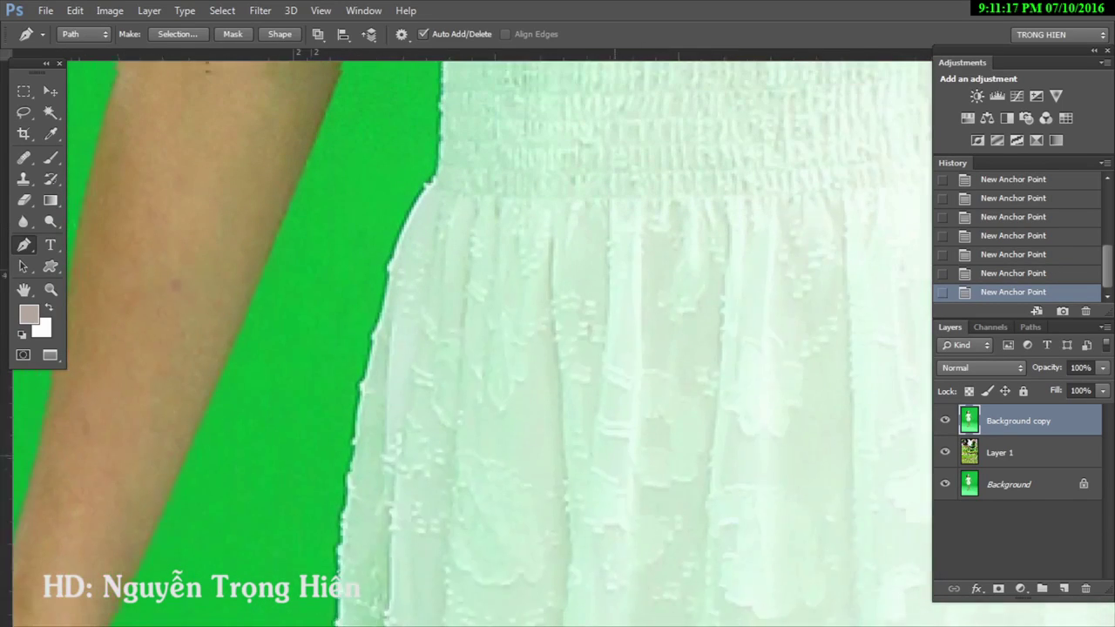
left_click(415, 250)
scroll(414, 251, "up", 3)
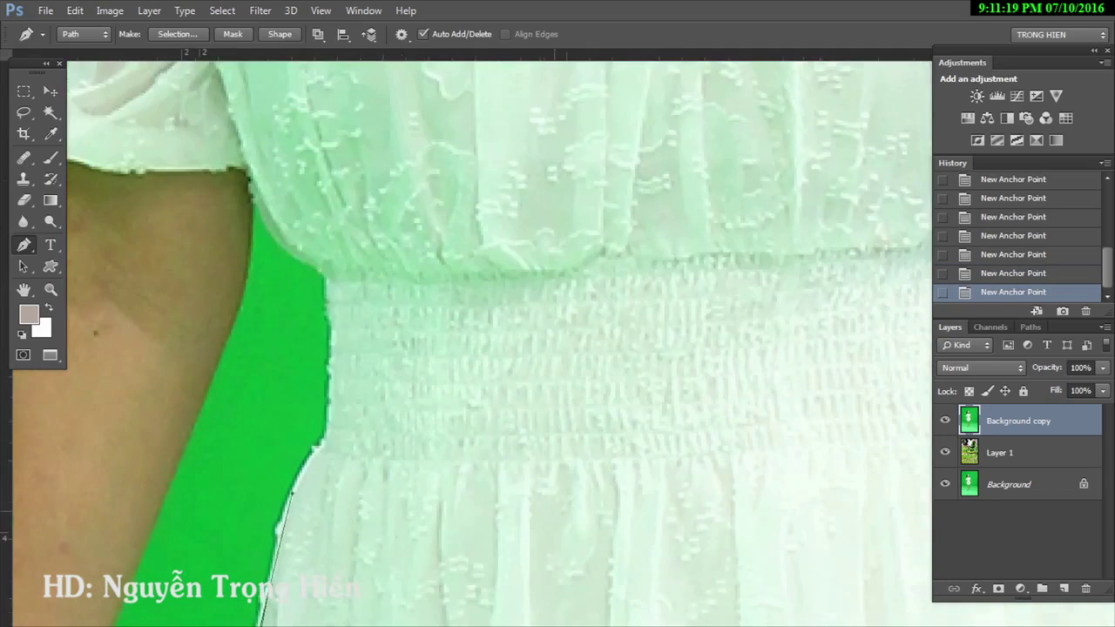
mouse_move(319, 446)
left_mouse_down()
mouse_move(342, 415)
mouse_move(300, 406)
left_mouse_up()
scroll(341, 416, "up", 3)
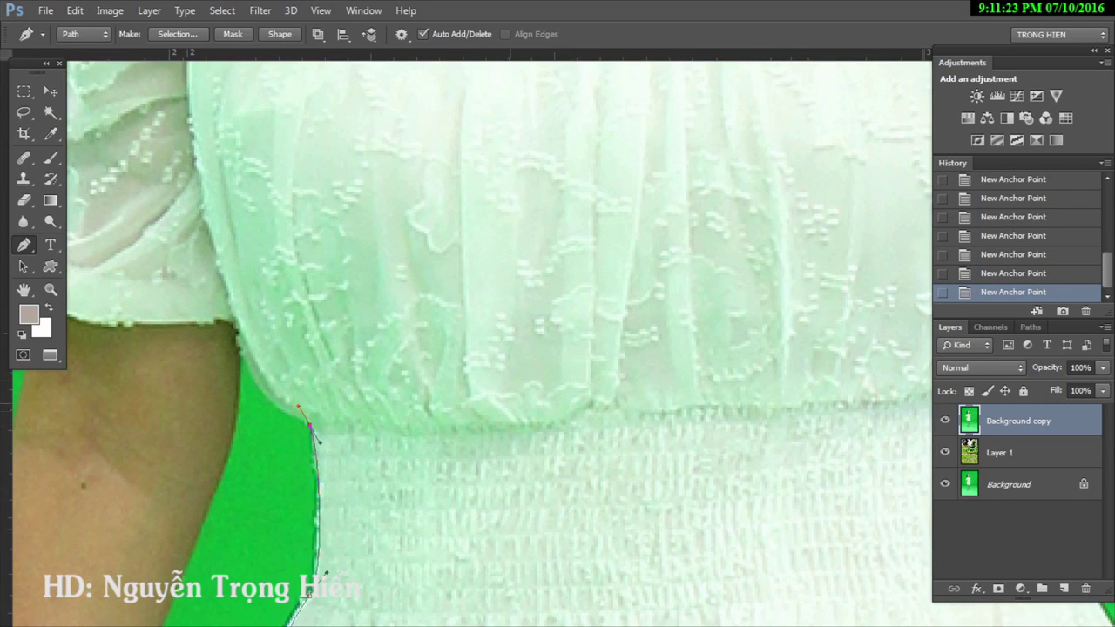
scroll(487, 349, "up", 3)
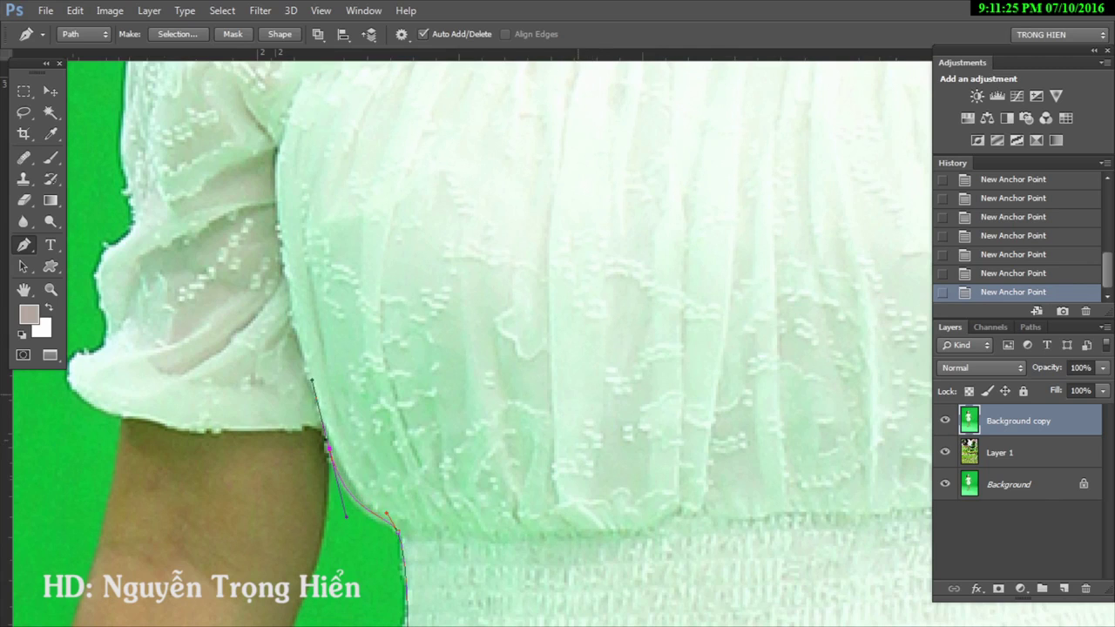
left_click_drag(328, 451, 323, 569)
scroll(324, 569, "down", 3)
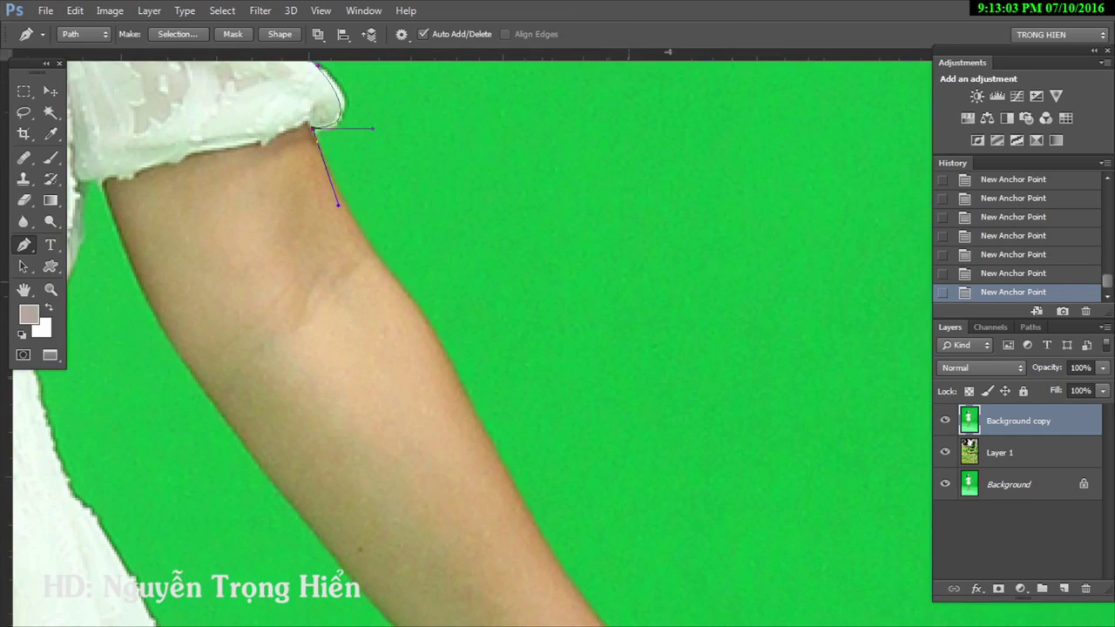
Step: Curve the outline down along the edge of the arm
left_click(397, 281)
left_click(442, 345)
left_click_drag(443, 345, 347, 211)
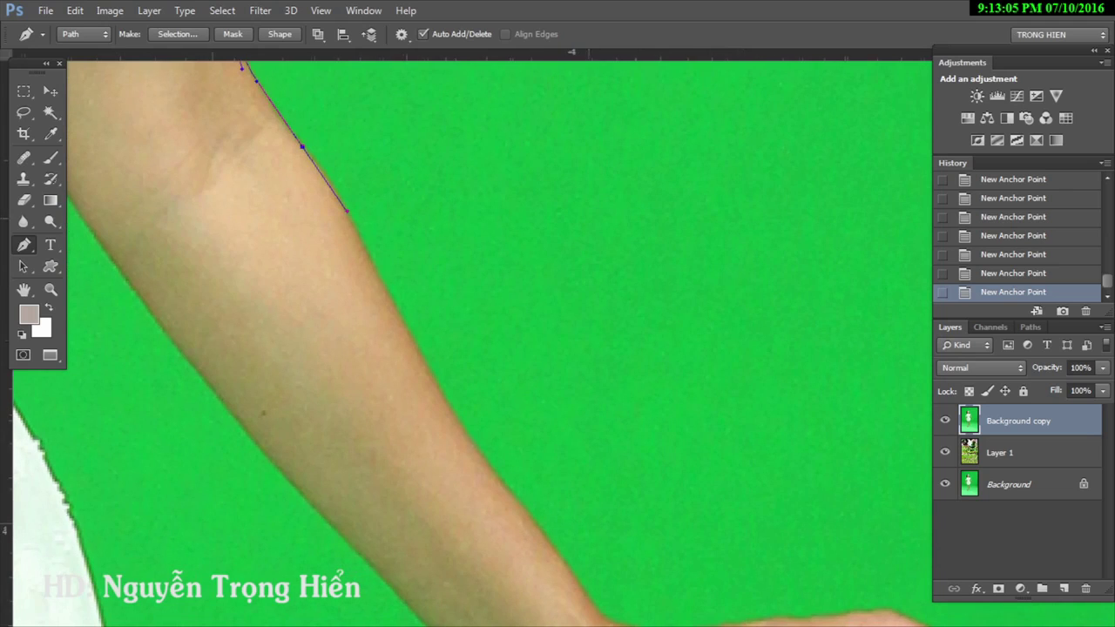
mouse_move(429, 375)
left_mouse_down()
mouse_move(479, 460)
mouse_move(405, 319)
left_mouse_up()
mouse_move(500, 438)
left_mouse_down()
mouse_move(536, 487)
mouse_move(398, 376)
mouse_move(493, 386)
mouse_move(179, 385)
left_mouse_up()
Step: Trace the back of the hand, around both fingertips and below the thumb tip
mouse_move(278, 371)
left_mouse_down()
mouse_move(346, 367)
mouse_move(432, 391)
left_mouse_up()
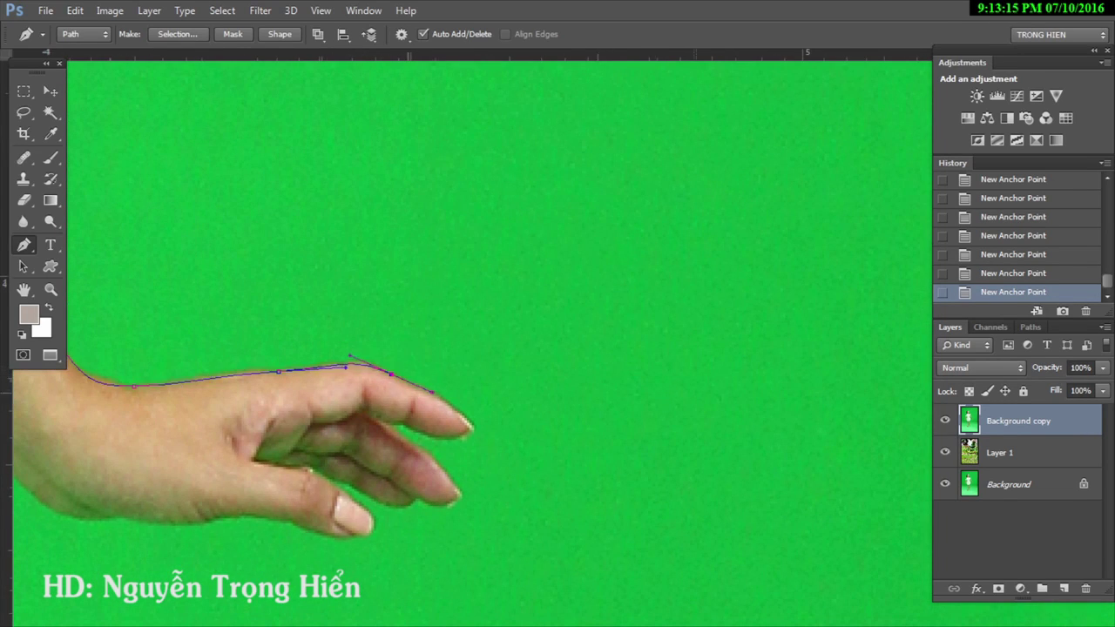
mouse_move(466, 428)
left_mouse_down()
mouse_move(451, 442)
mouse_move(383, 423)
left_mouse_up()
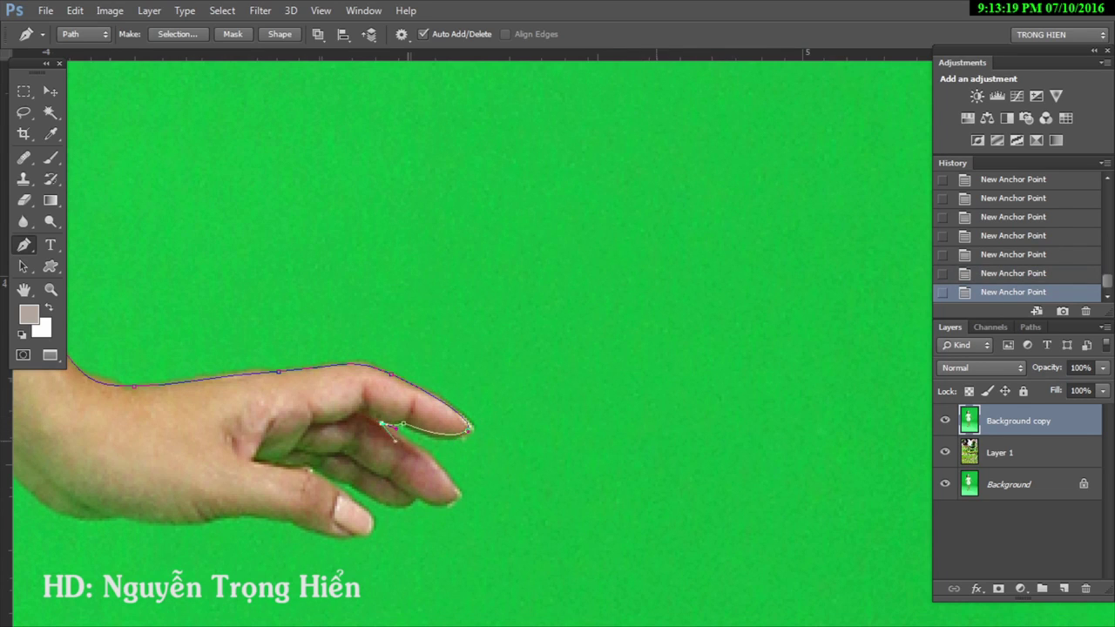
mouse_move(453, 496)
left_mouse_down()
mouse_move(408, 398)
mouse_move(395, 417)
mouse_move(495, 427)
left_mouse_up()
left_click_drag(396, 418, 372, 408)
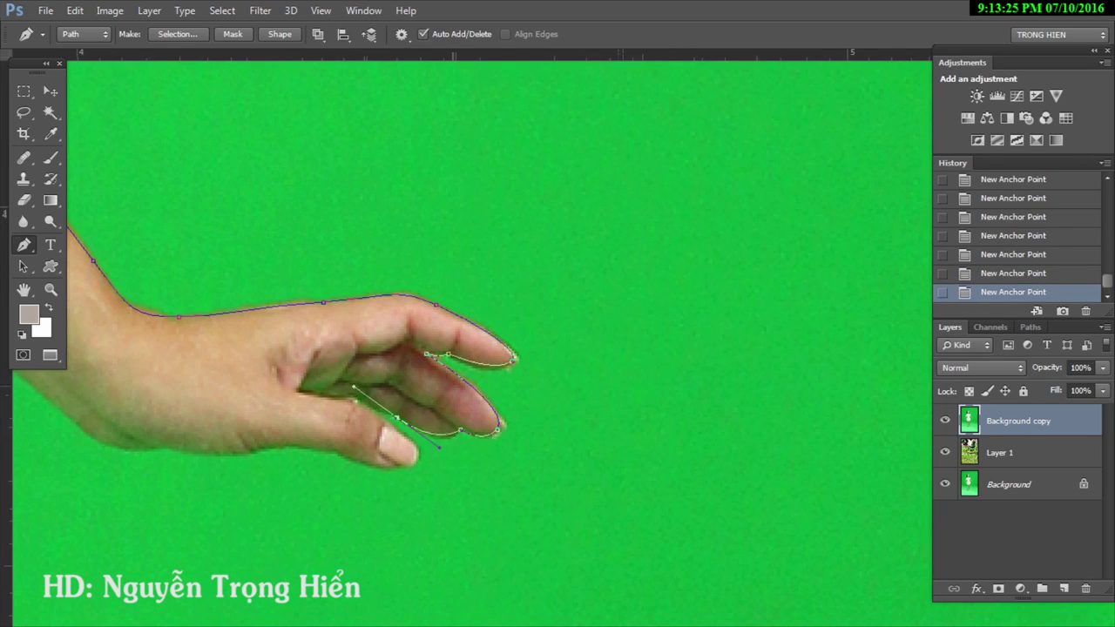
left_click_drag(656, 432, 609, 372)
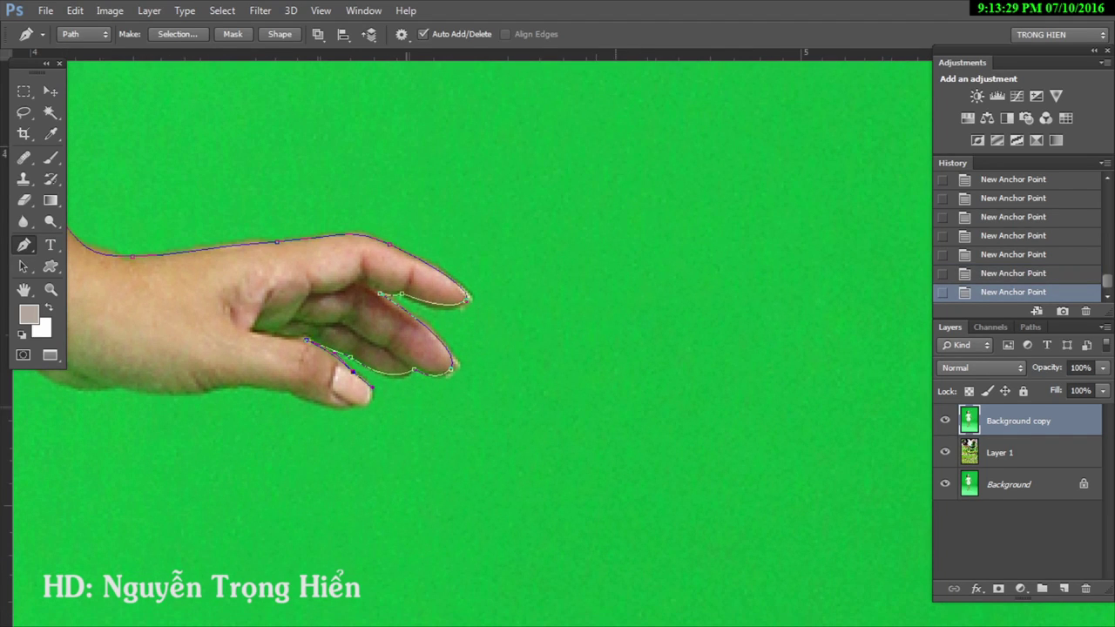
mouse_move(351, 405)
left_mouse_down()
mouse_move(328, 398)
mouse_move(335, 412)
mouse_move(252, 386)
mouse_move(522, 468)
left_mouse_up()
Step: Continue the outline under the wrist, along the inner arm and down the dress edge
left_click_drag(389, 470, 360, 474)
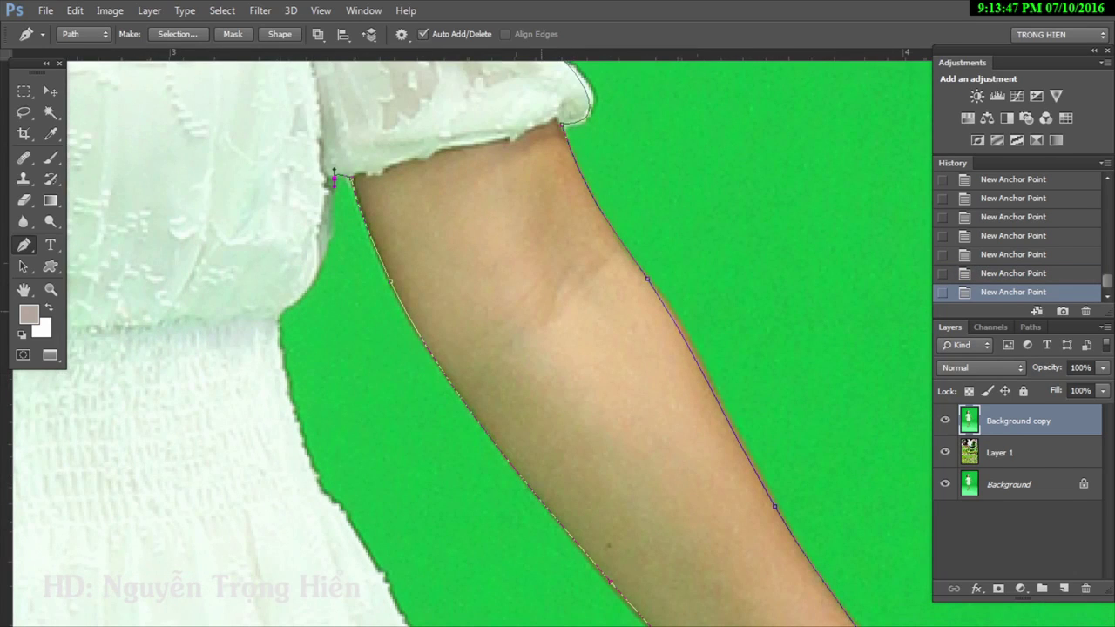
left_click_drag(278, 310, 277, 348)
scroll(471, 339, "down", 2)
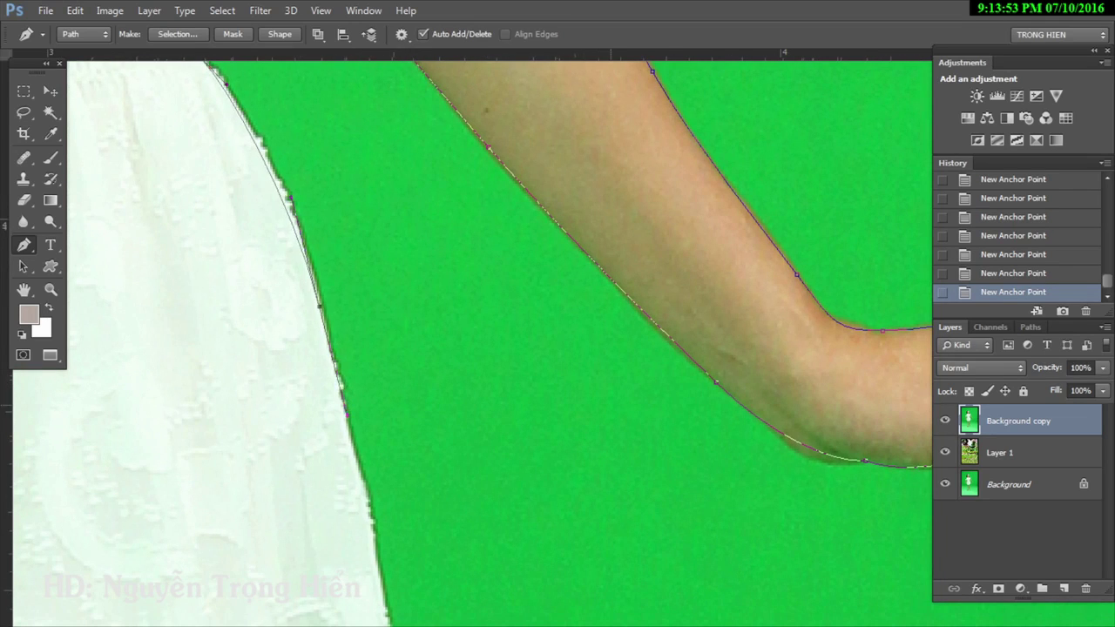
scroll(470, 339, "down", 4)
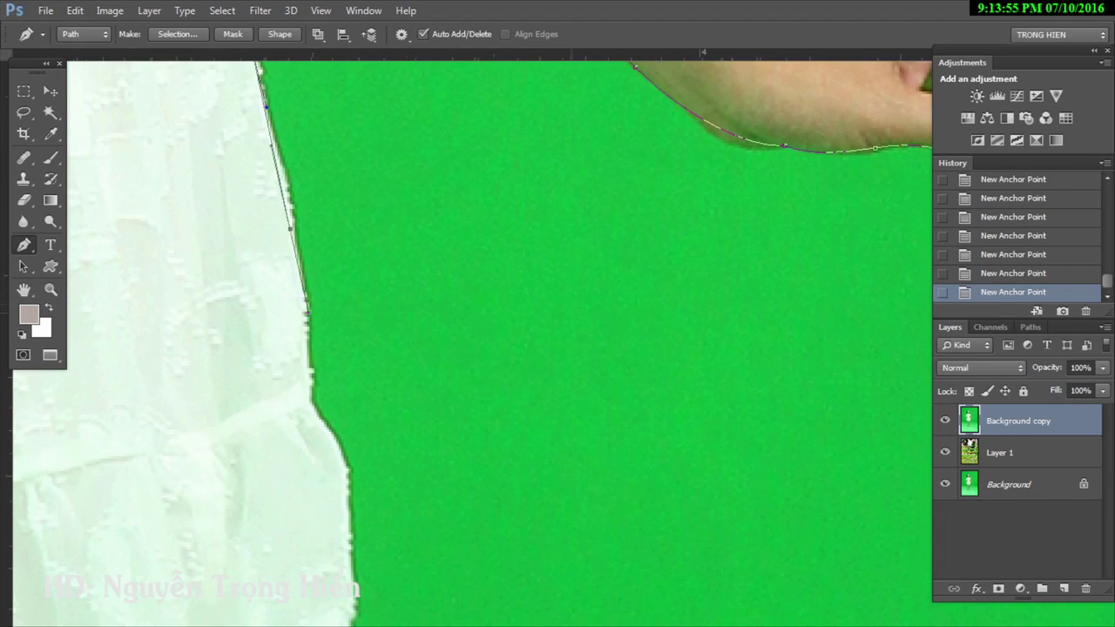
scroll(470, 340, "down", 2)
scroll(322, 331, "down", 2)
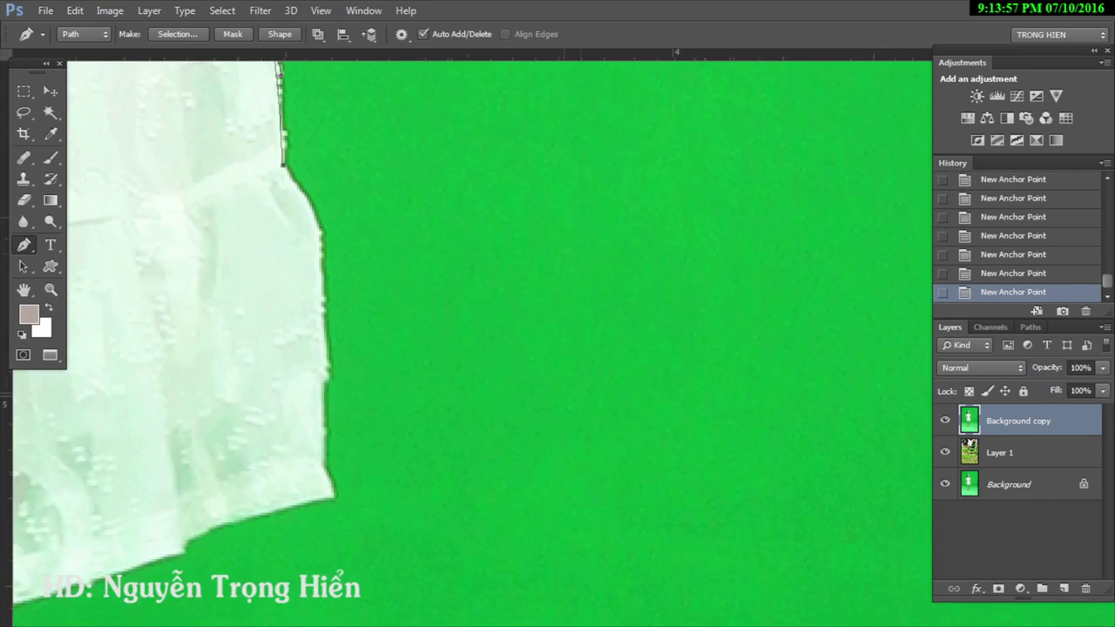
left_click(322, 324)
scroll(322, 330, "down", 3)
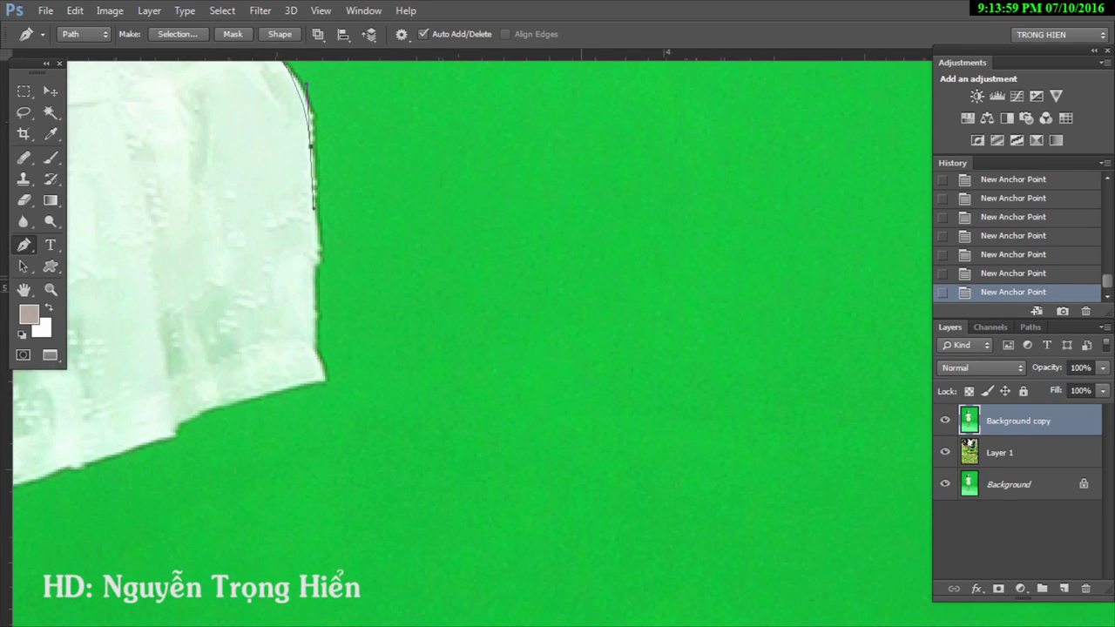
left_click(318, 335)
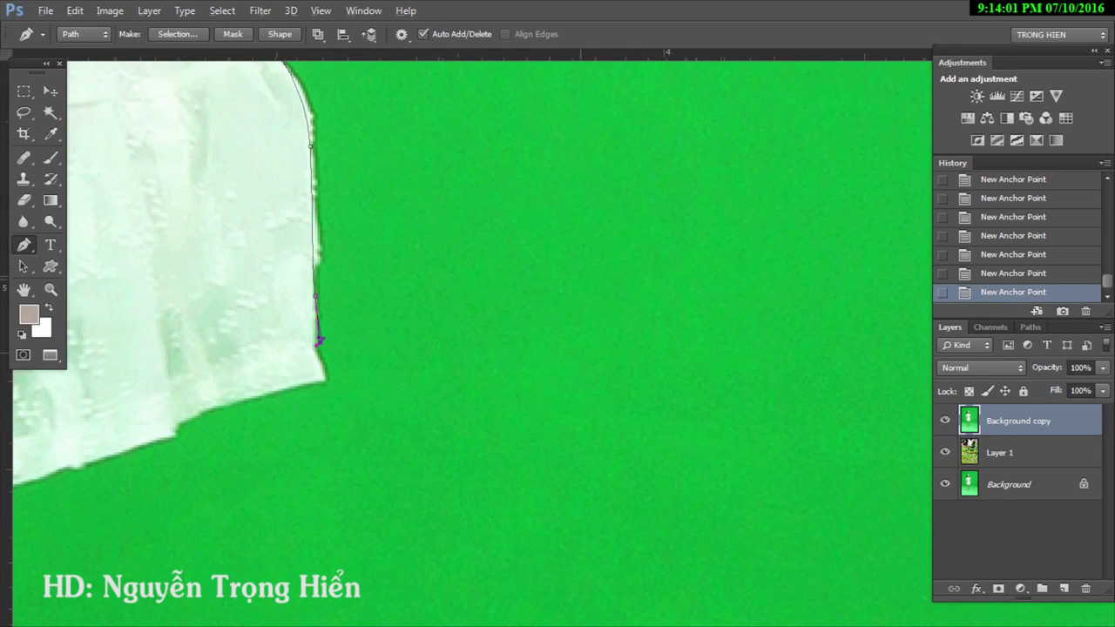
Step: Undo a misplaced anchor, then curve the outline along the dress bottom and hem
key("ctrl+z")
left_click(326, 367)
mouse_move(304, 379)
left_mouse_down()
mouse_move(278, 388)
mouse_move(297, 419)
left_mouse_up()
scroll(305, 379, "left", 3)
mouse_move(182, 447)
left_mouse_down()
mouse_move(41, 478)
mouse_move(61, 564)
left_mouse_up()
scroll(139, 460, "left", 1)
scroll(61, 564, "down", 5)
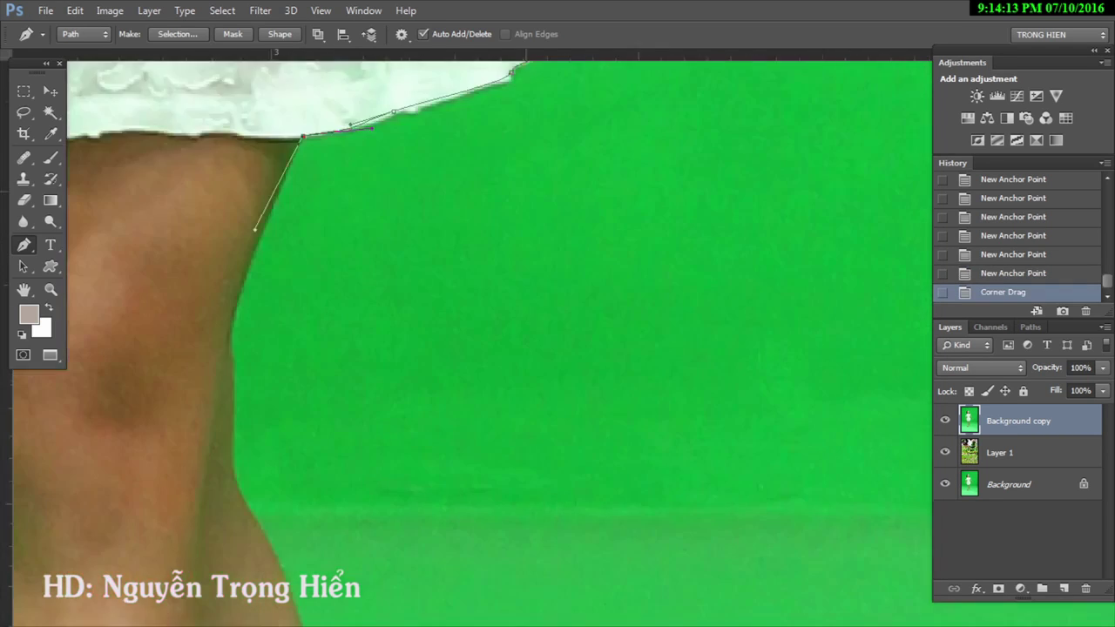
scroll(61, 564, "left", 3)
Step: Trace the outline down the edge of the first leg
left_click_drag(326, 222, 332, 310)
scroll(320, 247, "down", 3)
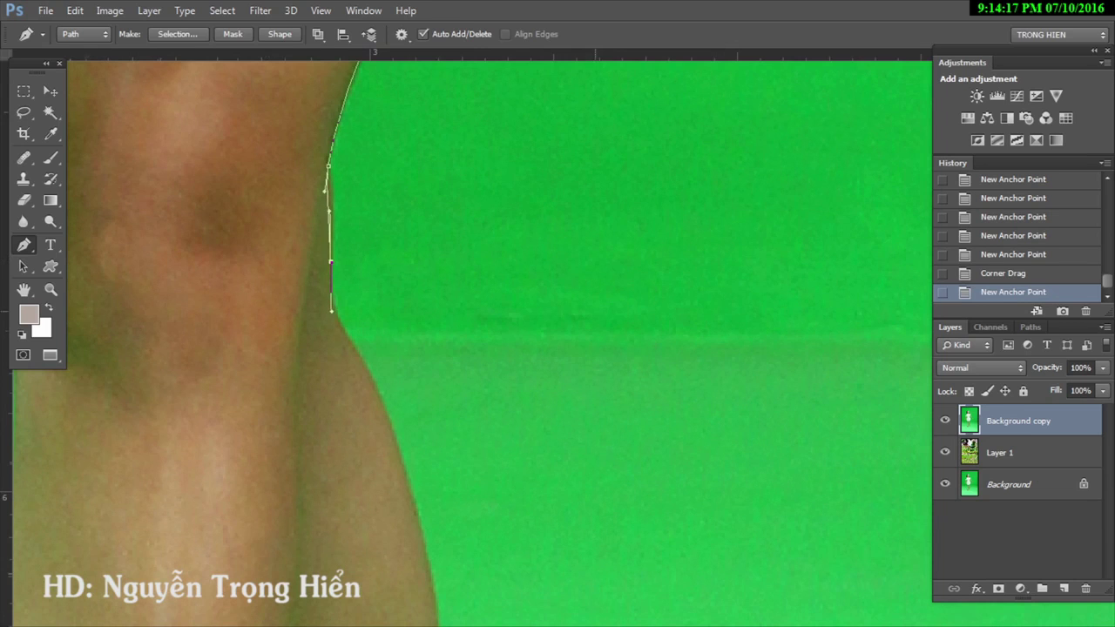
left_click_drag(360, 364, 391, 413)
scroll(391, 414, "down", 10)
scroll(470, 348, "down", 5)
left_click(387, 375)
scroll(392, 418, "down", 5)
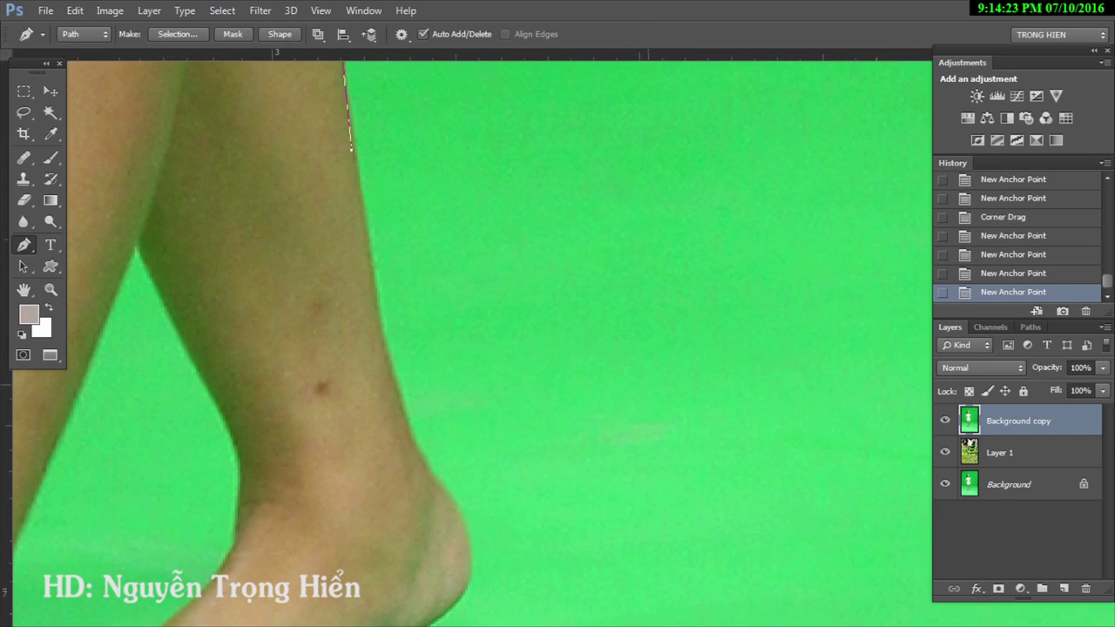
left_click_drag(400, 404, 423, 466)
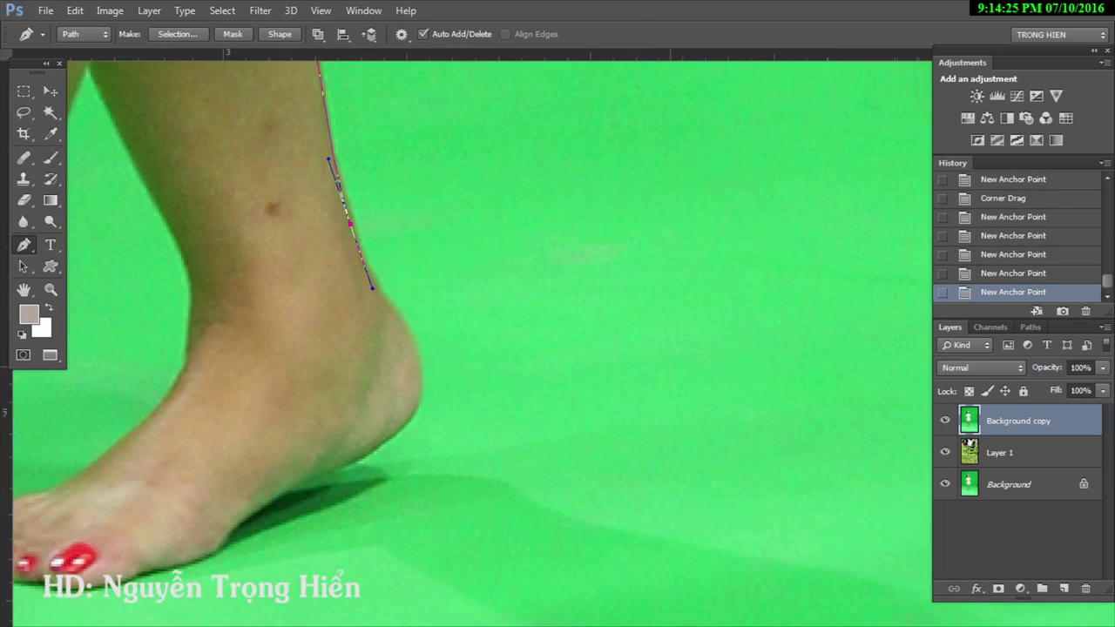
Step: Outline the first foot from the heel around the toes to the inner ankle
left_click_drag(419, 364, 426, 409)
left_click_drag(355, 459, 316, 480)
mouse_move(248, 518)
left_mouse_down()
mouse_move(218, 546)
mouse_move(522, 442)
left_mouse_up()
mouse_move(446, 467)
left_mouse_down()
mouse_move(409, 485)
mouse_move(312, 468)
left_mouse_up()
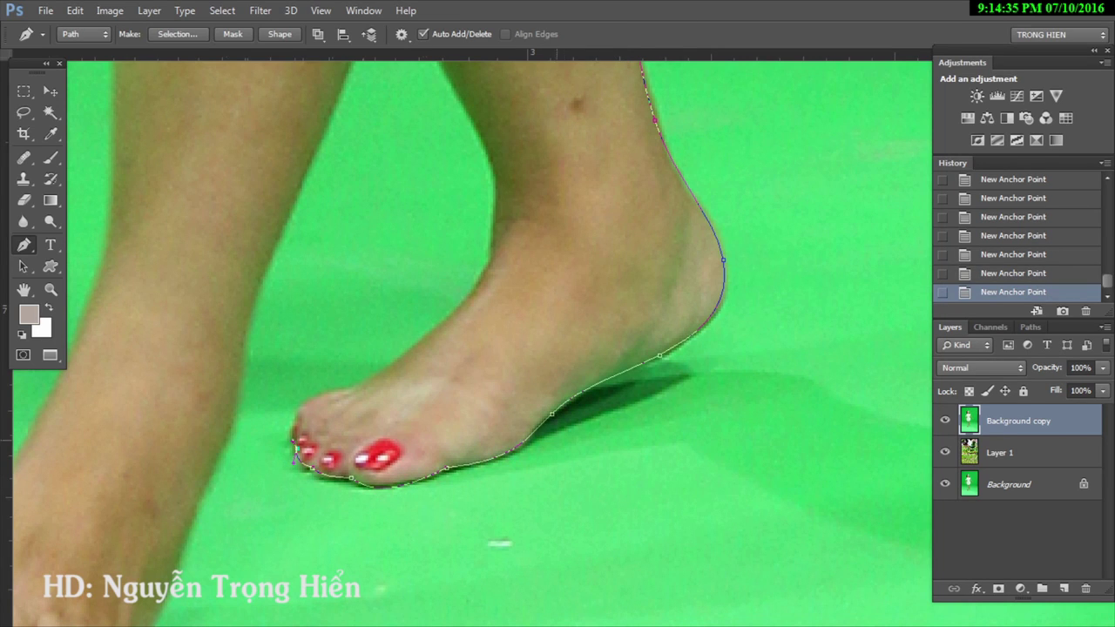
mouse_move(296, 420)
left_mouse_down()
mouse_move(375, 374)
mouse_move(274, 514)
left_mouse_up()
mouse_move(371, 433)
left_mouse_down()
mouse_move(389, 393)
mouse_move(396, 526)
left_mouse_up()
left_click_drag(396, 432, 380, 387)
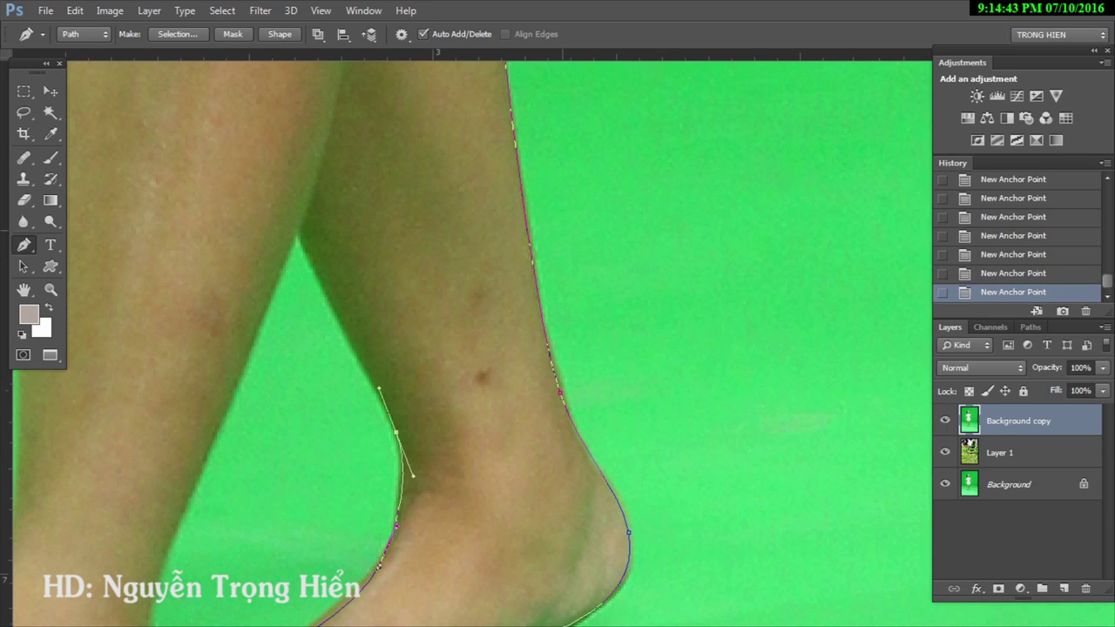
left_click_drag(435, 435, 623, 199)
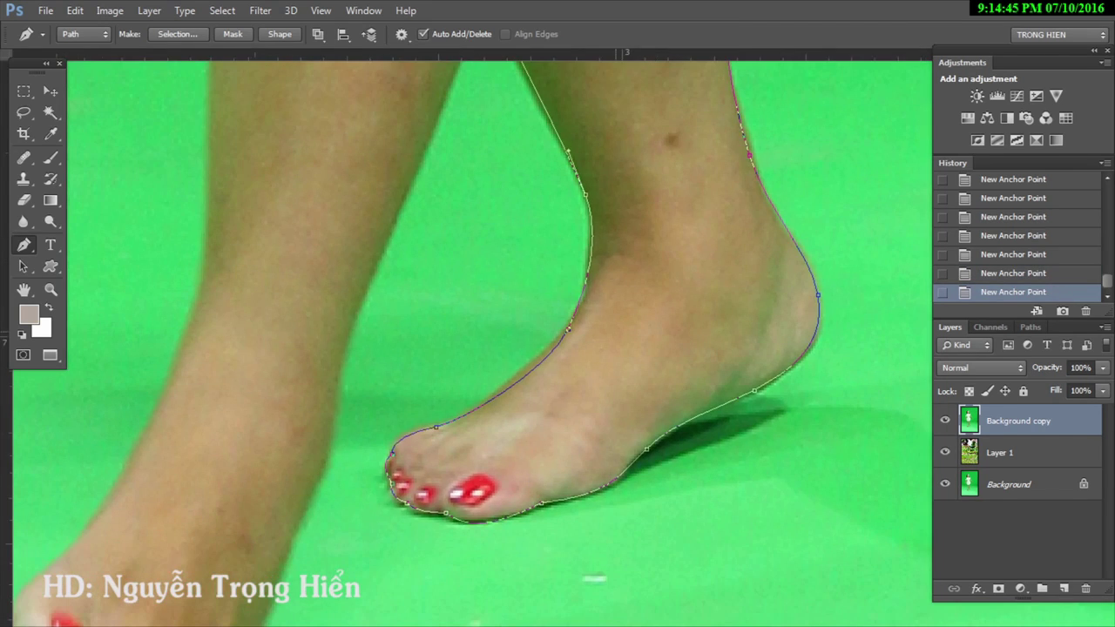
Step: Trace the other leg's front and back edges and around the second foot's toes
mouse_move(329, 414)
left_mouse_down()
mouse_move(348, 335)
mouse_move(436, 142)
left_mouse_up()
left_click(372, 363)
left_click_drag(372, 364, 441, 155)
left_click_drag(389, 292, 393, 309)
mouse_move(347, 339)
left_mouse_down()
mouse_move(291, 336)
mouse_move(414, 434)
left_mouse_up()
left_click_drag(320, 370, 279, 325)
mouse_move(331, 258)
left_mouse_down()
mouse_move(382, 210)
mouse_move(297, 471)
left_mouse_up()
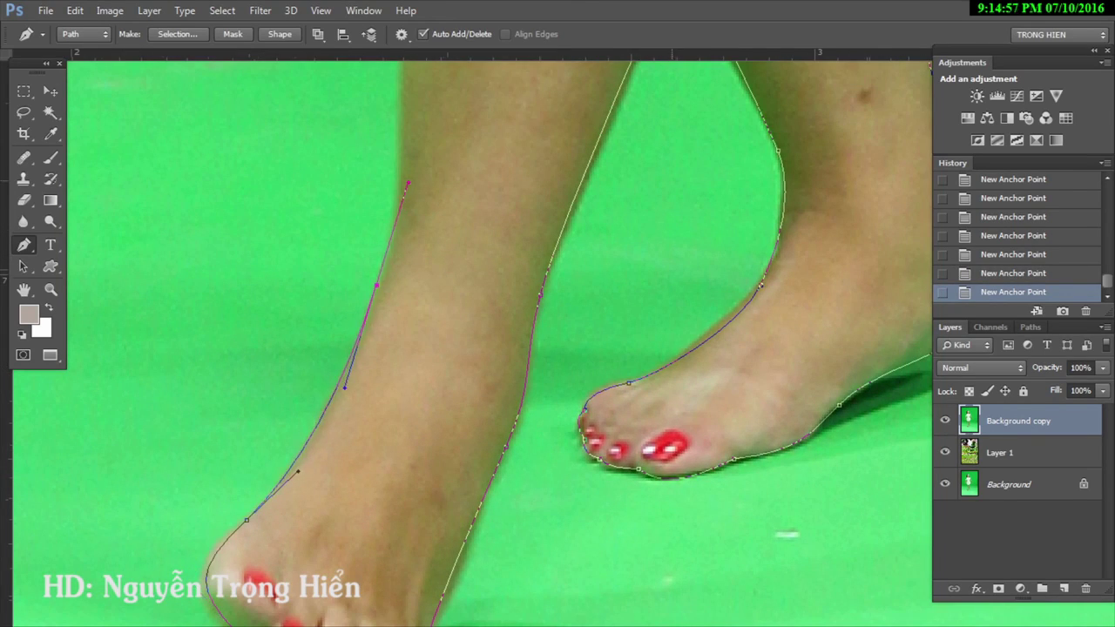
Step: Pan back up to the dress hem and close the path at its start point
left_click_drag(408, 186, 368, 517)
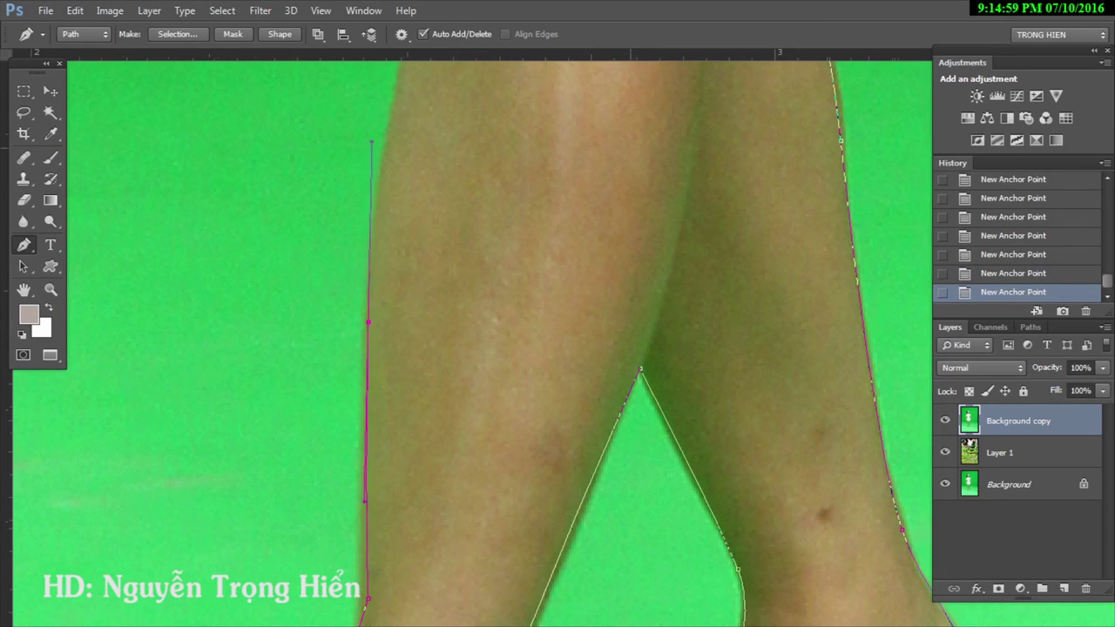
left_click_drag(375, 144, 304, 609)
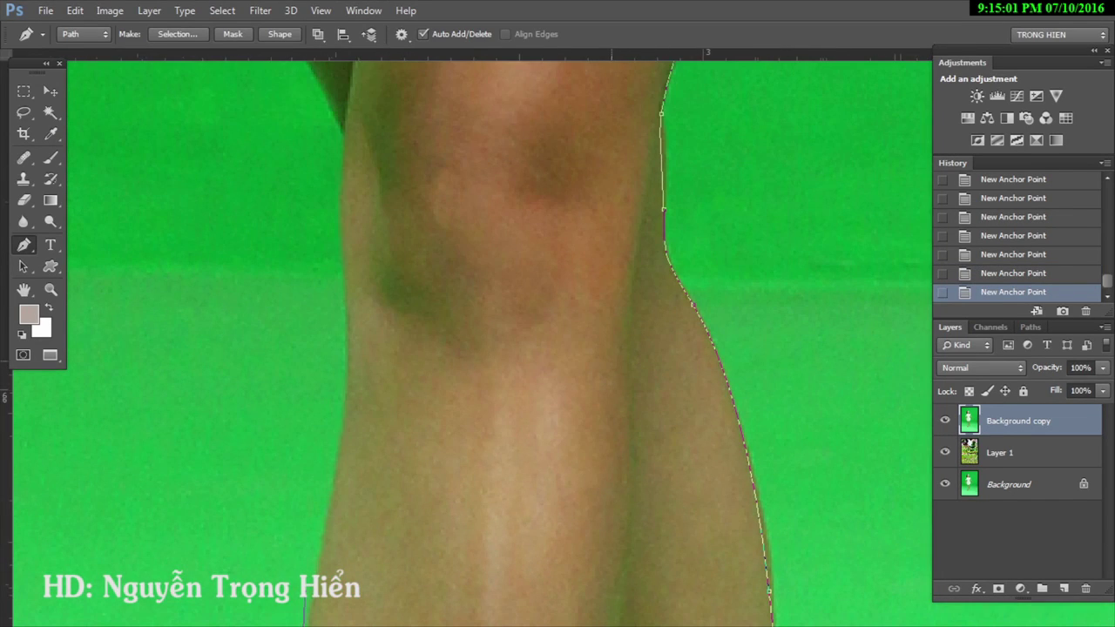
left_click_drag(350, 252, 361, 593)
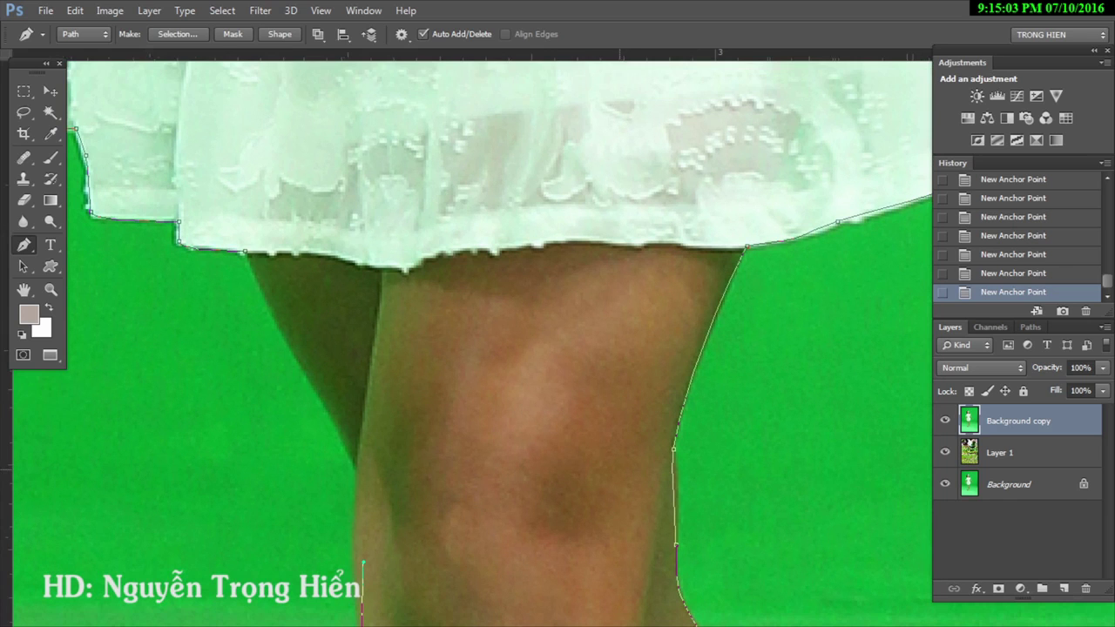
left_click_drag(312, 385, 393, 527)
left_click(327, 394)
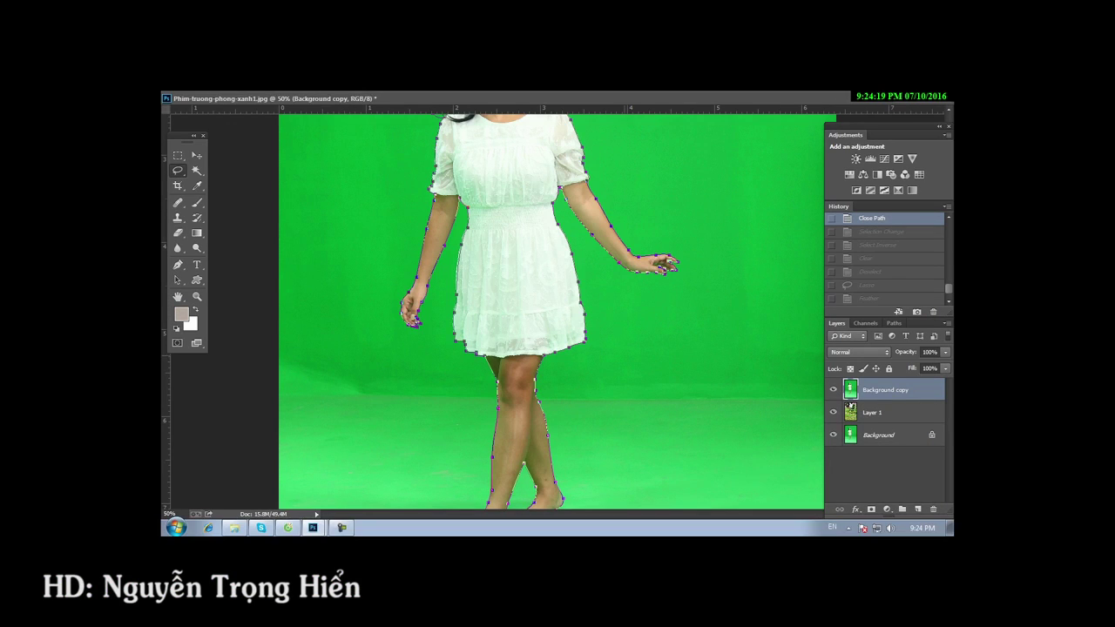
Step: Convert the closed girl outline into a selection with a 0.5 pixel feather radius
key("ctrl+0")
key("p")
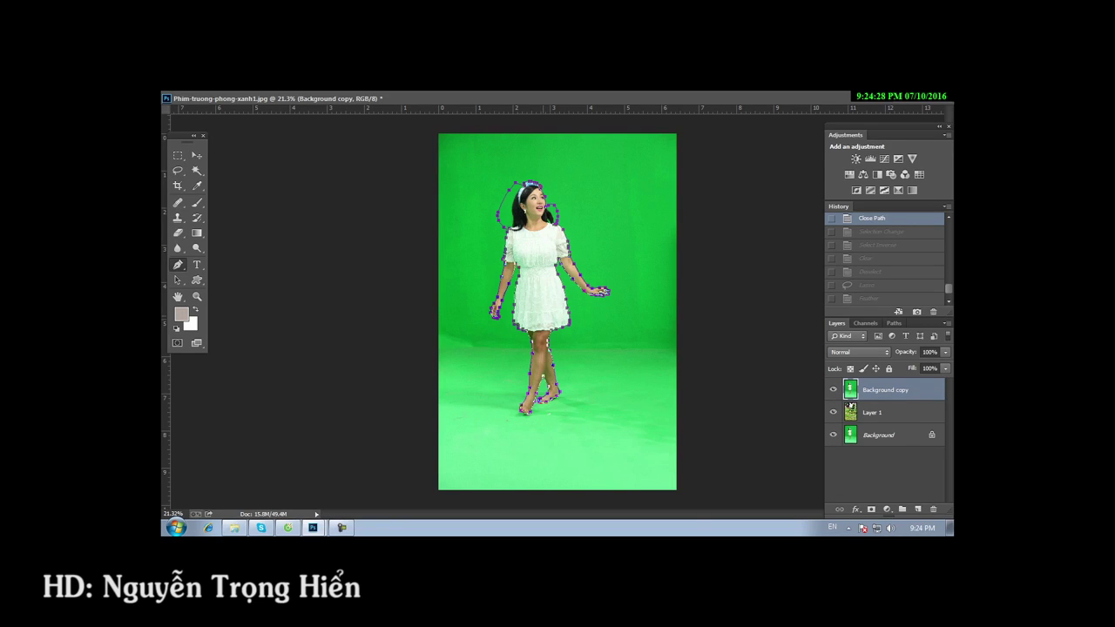
right_click(543, 230)
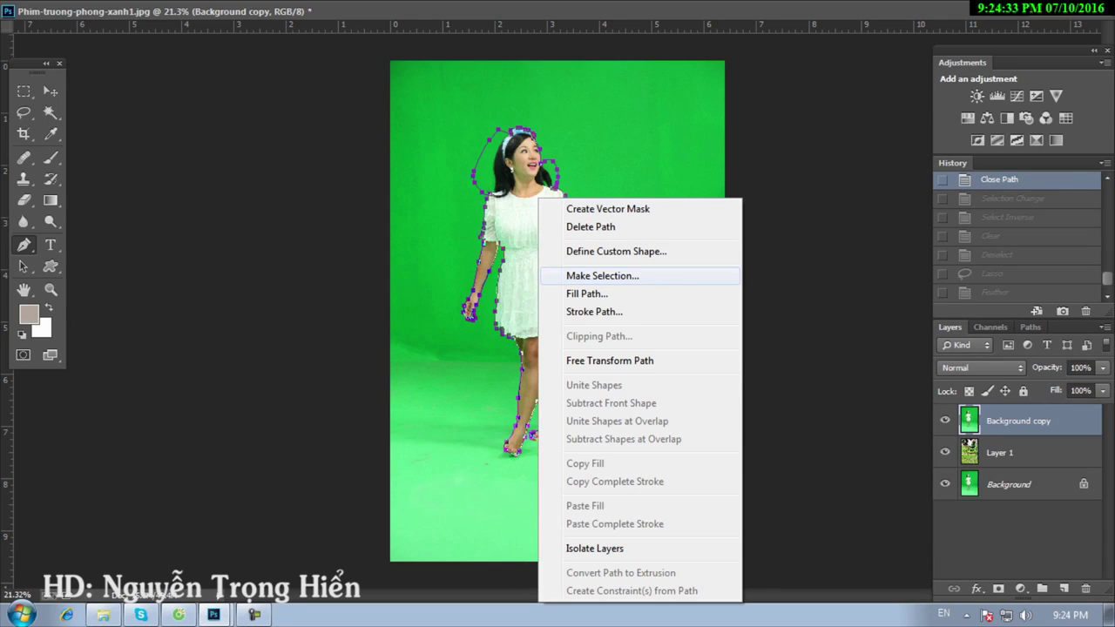
left_click(602, 276)
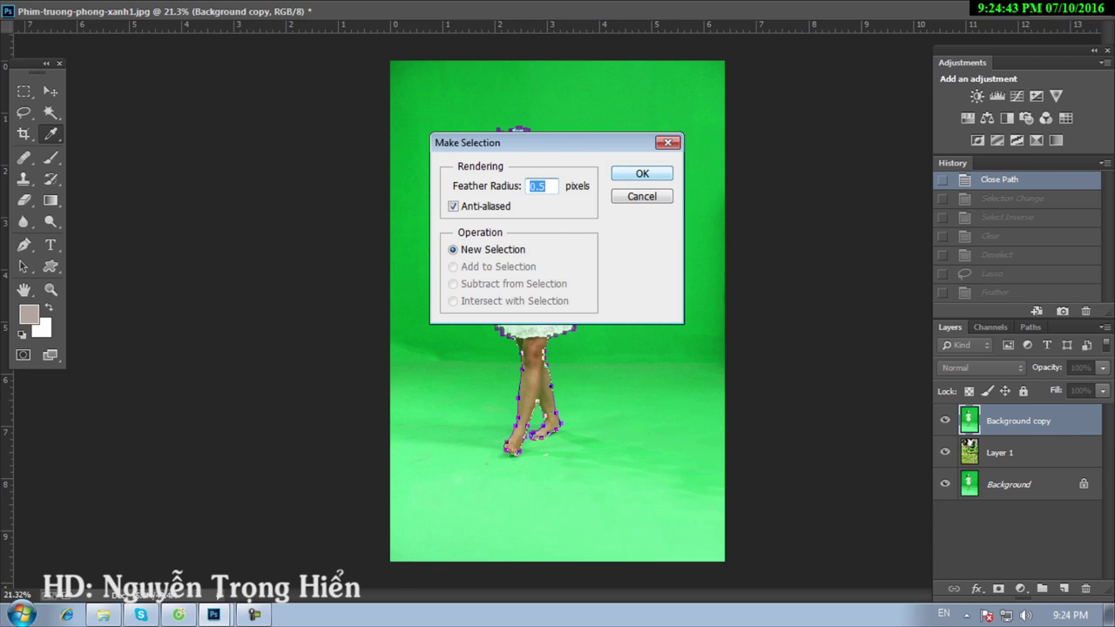
key("Return")
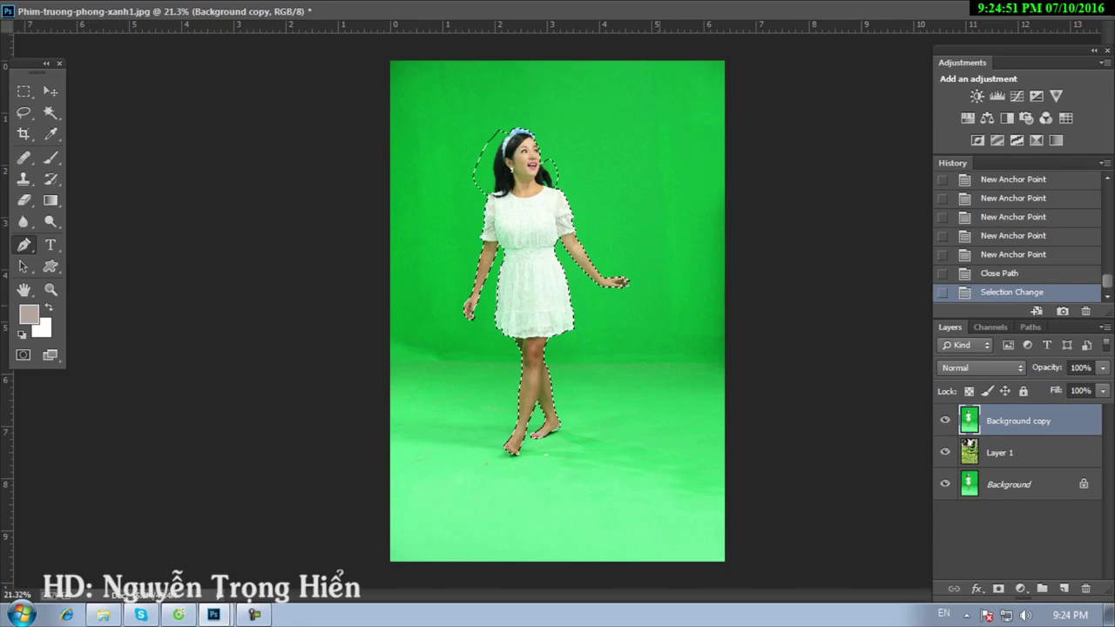
Step: Copy the selected girl to Layer 2, zoom to 100%, and swap visibility to Background copy
key("ctrl+j")
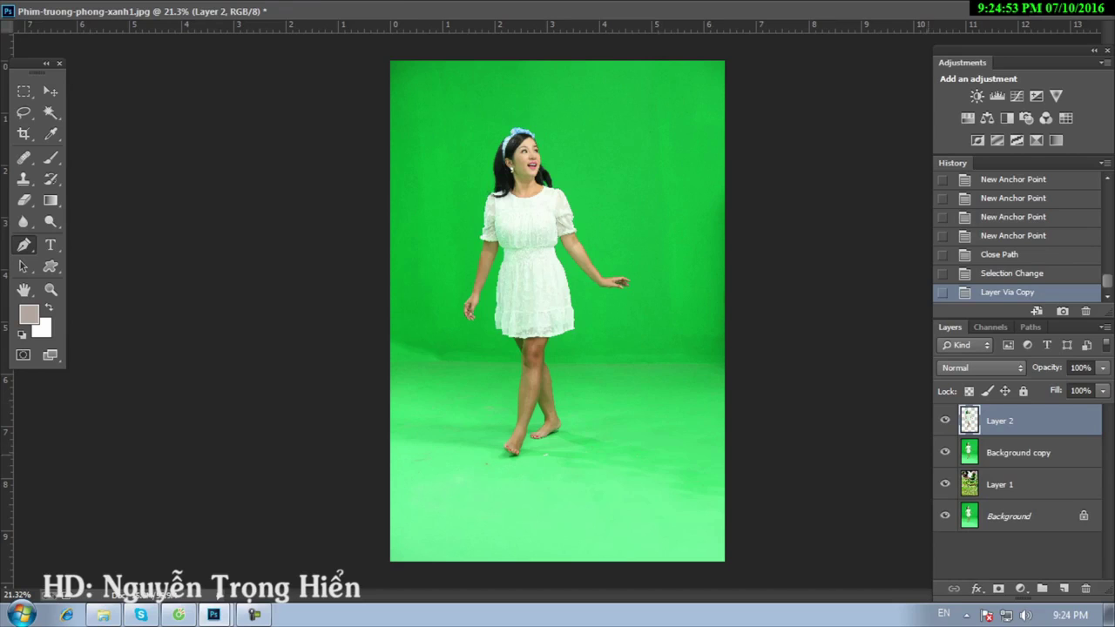
left_click(945, 452)
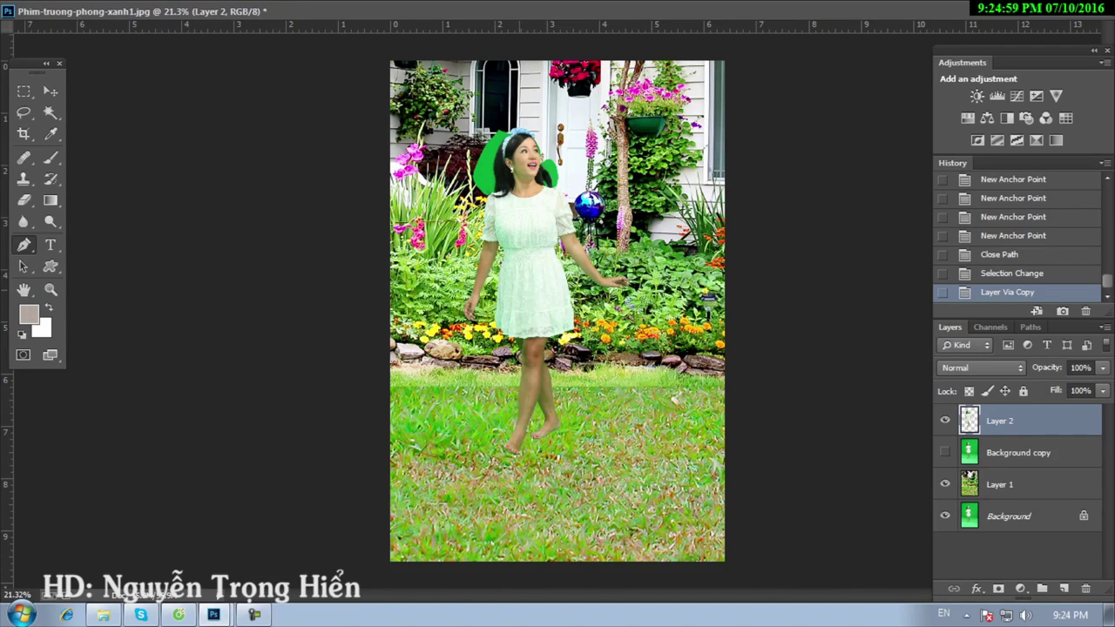
key("ctrl+plus")
key("ctrl+plus")
key("ctrl+plus")
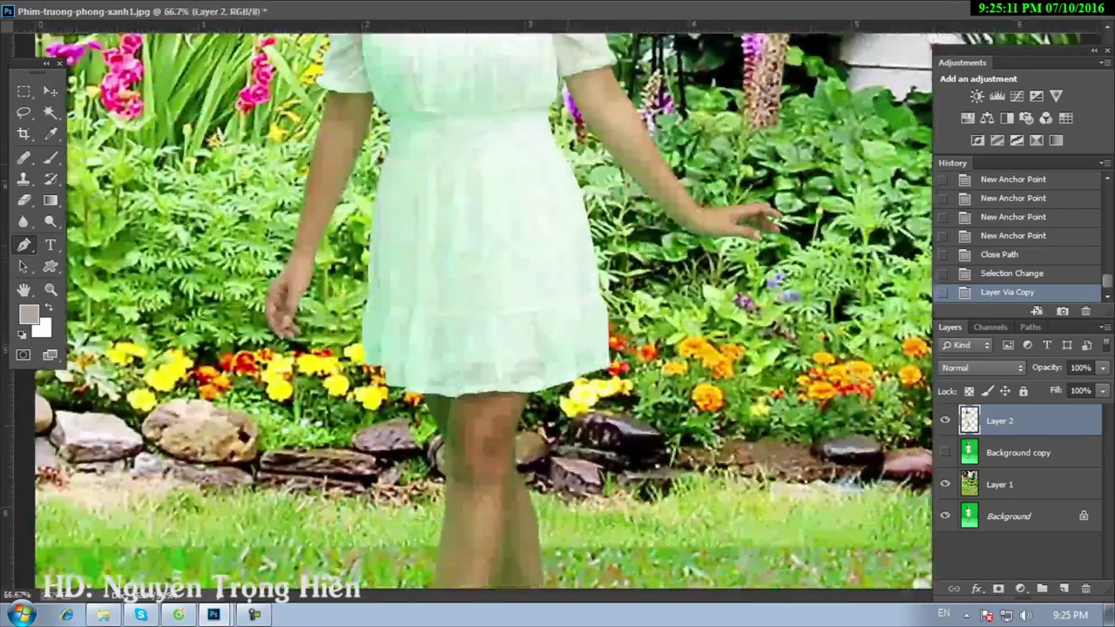
scroll(483, 311, "up", 3)
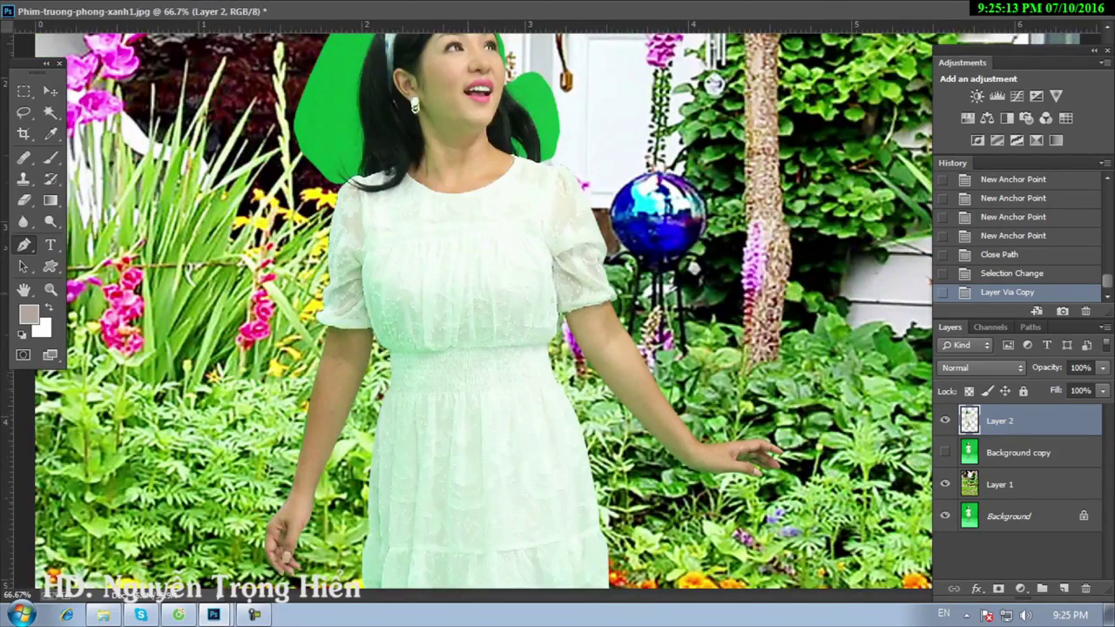
key("ctrl+plus")
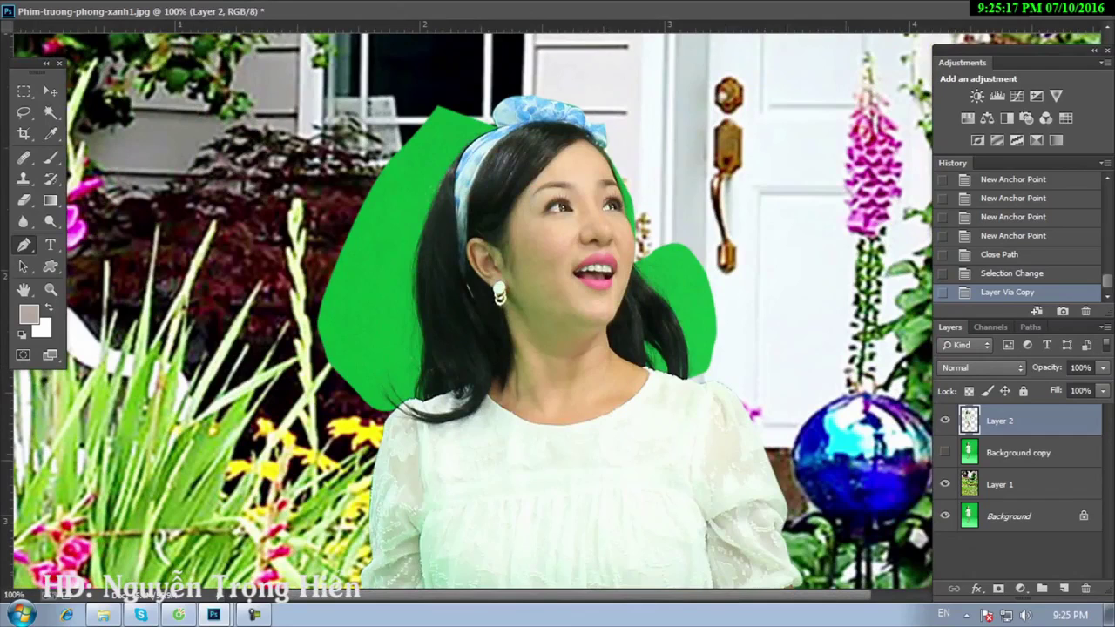
left_click(945, 420)
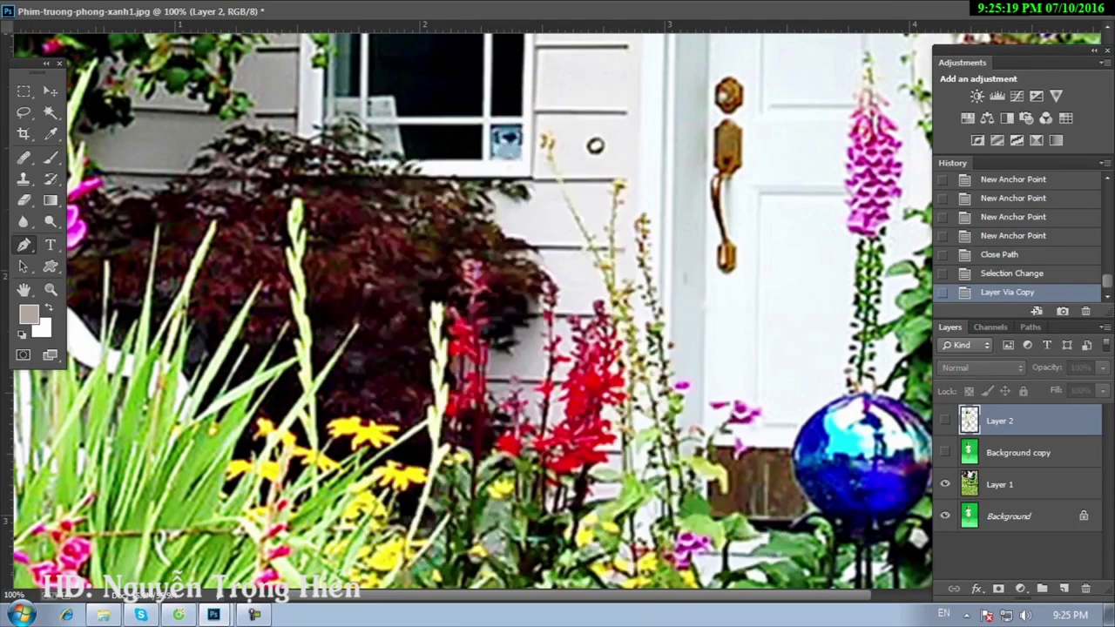
left_click(945, 452)
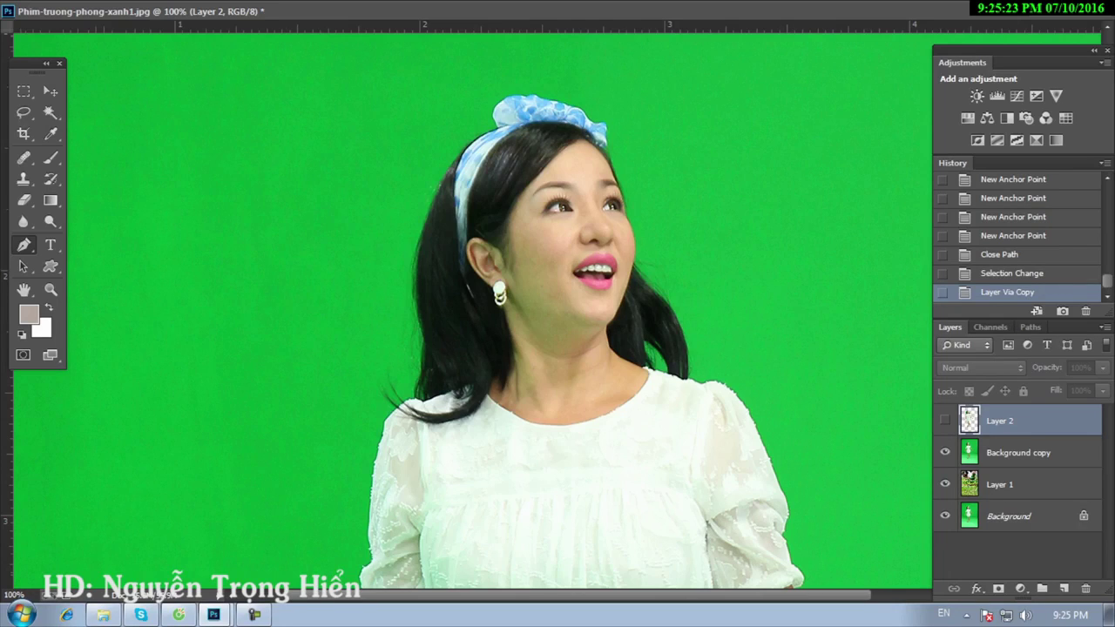
Step: Lasso the head and hair, feather it 20 px, and copy it from Background copy to Layer 3
left_click_drag(23, 113, 96, 128)
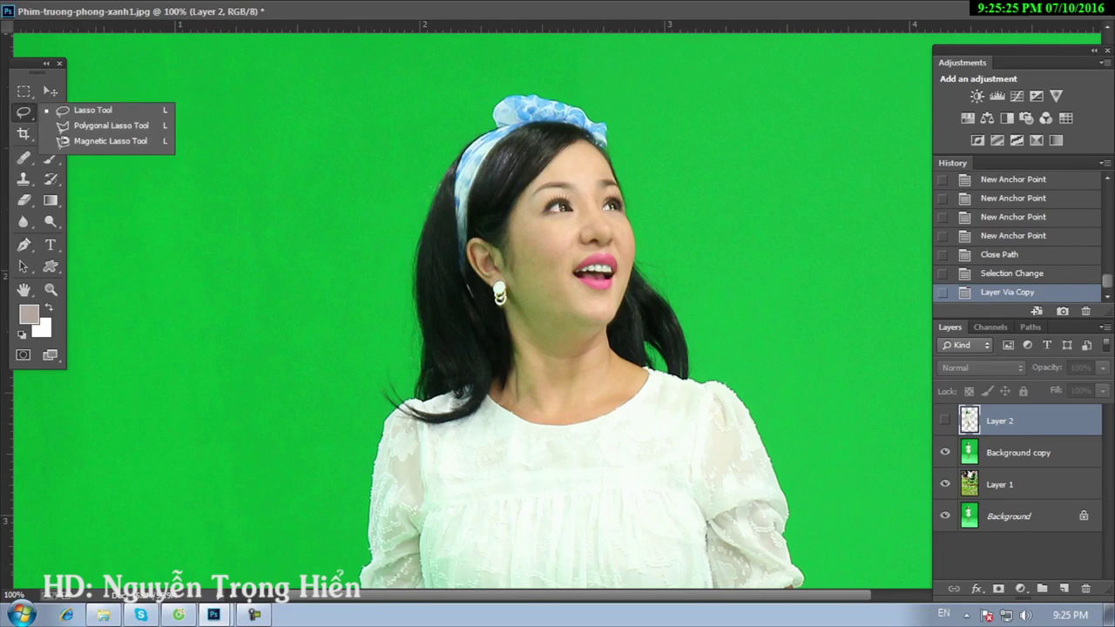
mouse_move(406, 133)
left_mouse_down()
mouse_move(568, 493)
mouse_move(727, 428)
mouse_move(703, 165)
mouse_move(592, 124)
left_mouse_up()
left_click_drag(519, 114, 487, 115)
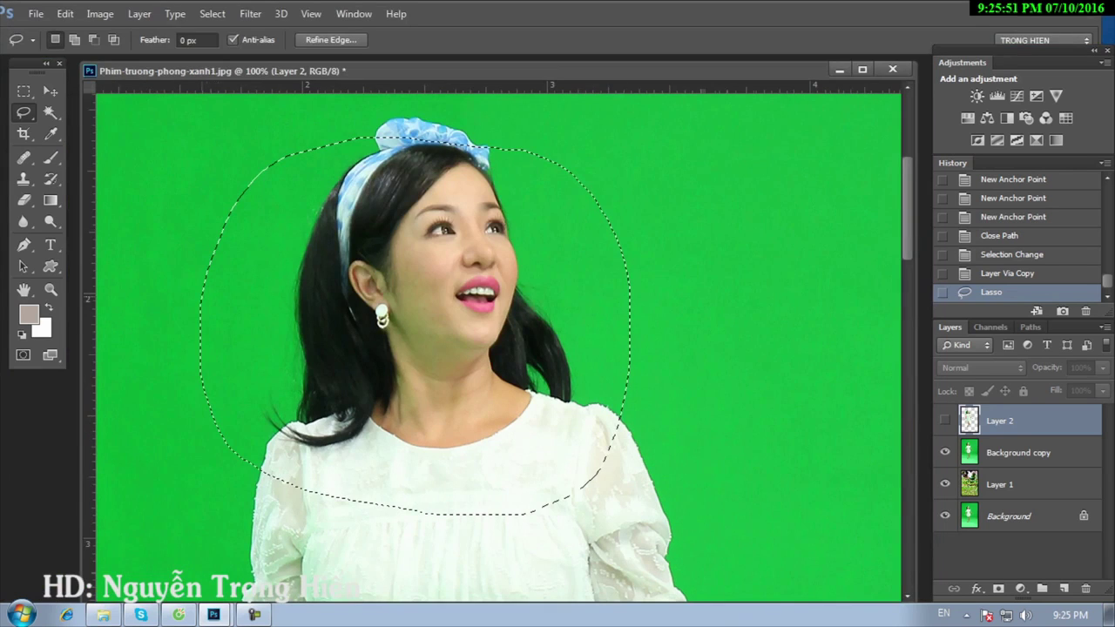
left_click(211, 13)
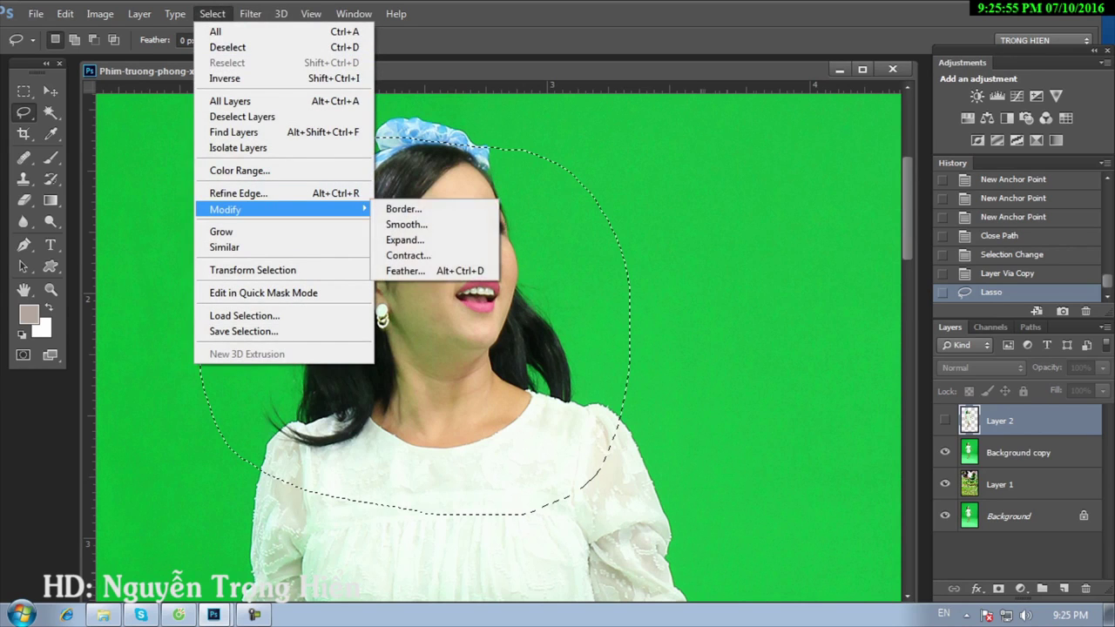
left_click(405, 271)
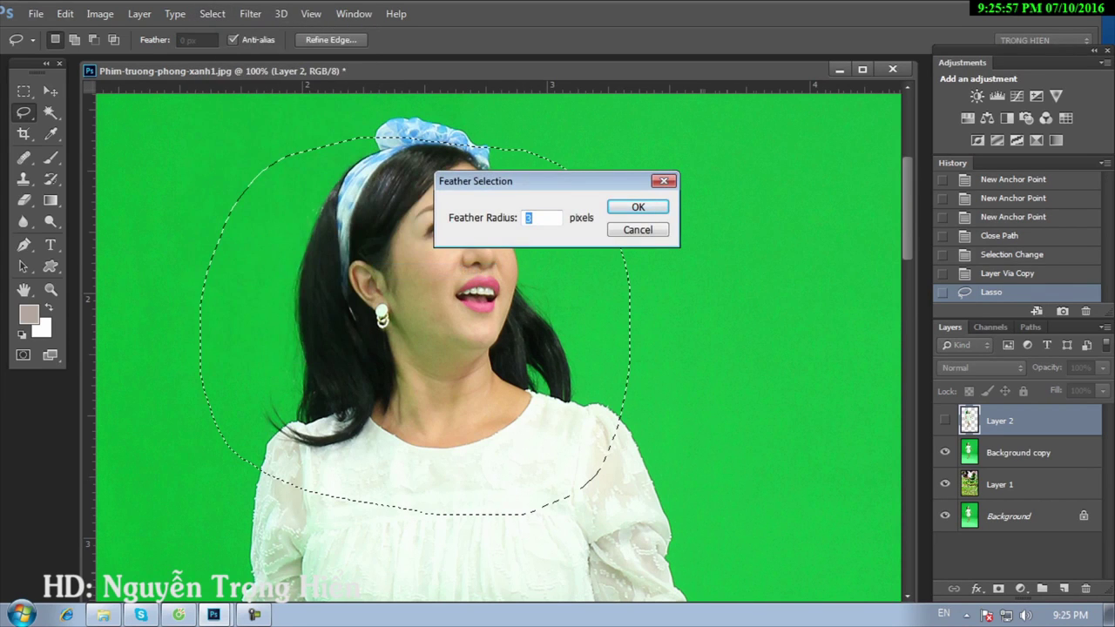
type("20")
key("Return")
key("alt+bracketleft")
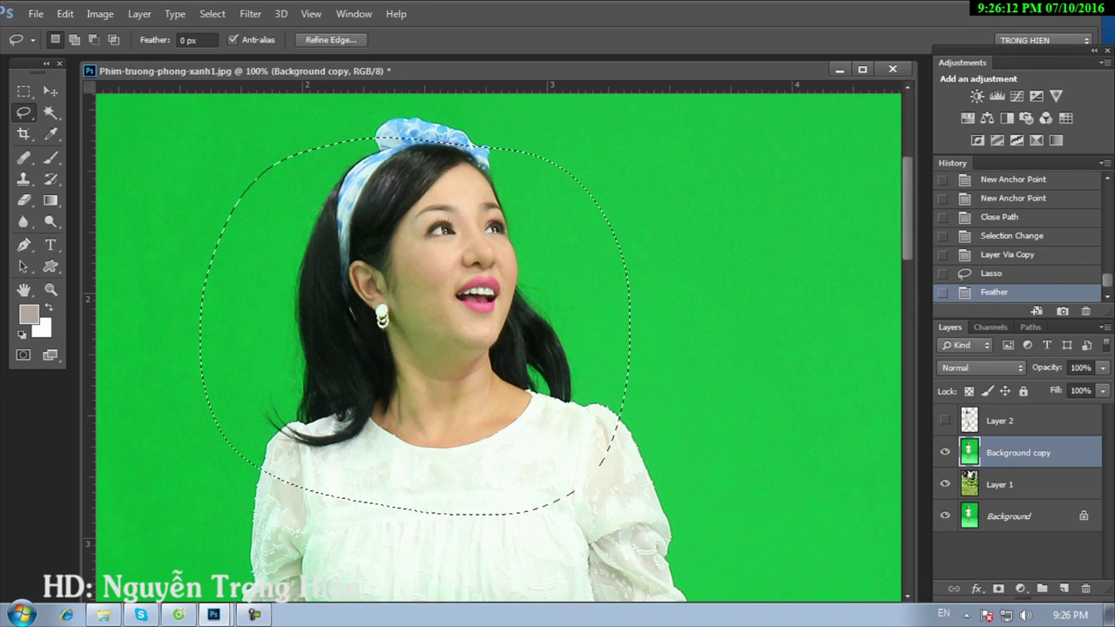
key("ctrl+j")
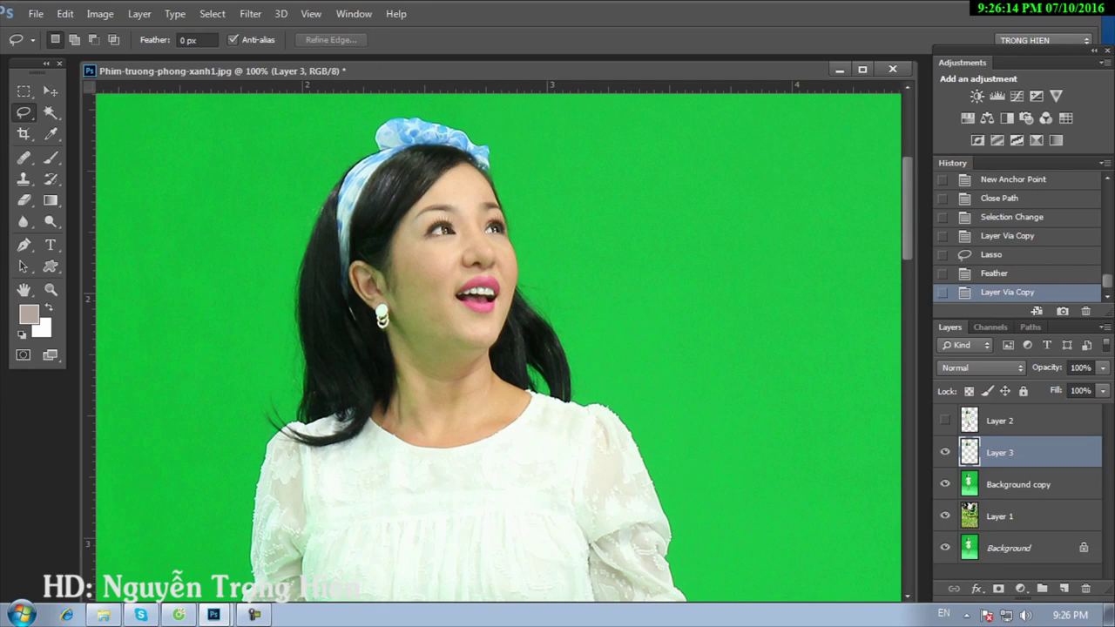
Step: Hide Background copy, desaturate Layer 3 and set its blend mode to Multiply
left_click(945, 484)
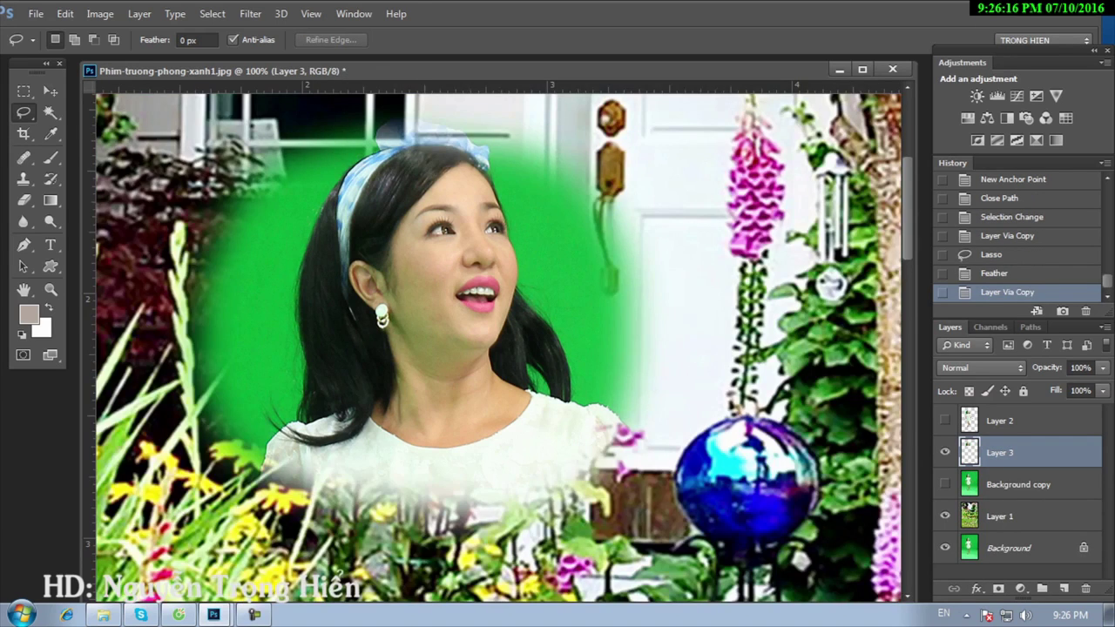
left_click(945, 452)
left_click(100, 14)
mouse_move(174, 55)
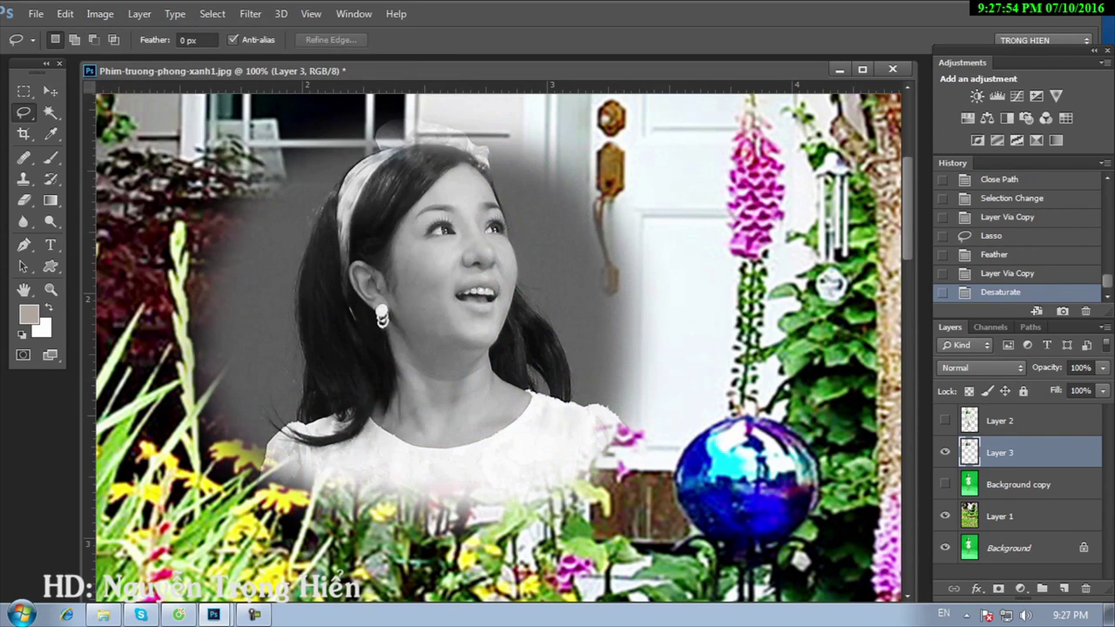
left_click(982, 367)
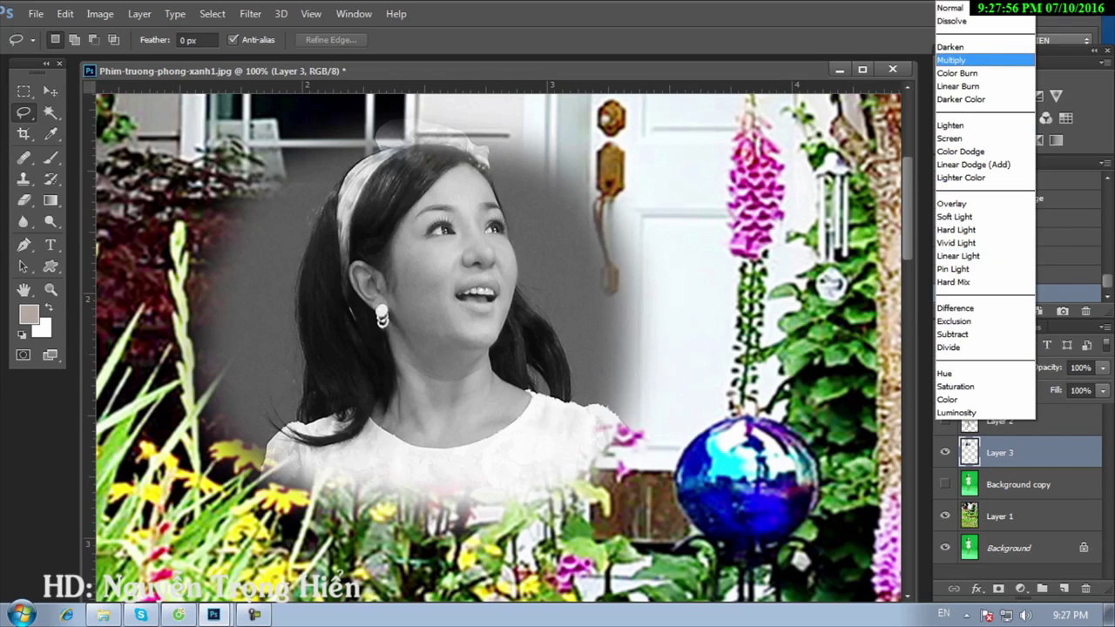
left_click(951, 60)
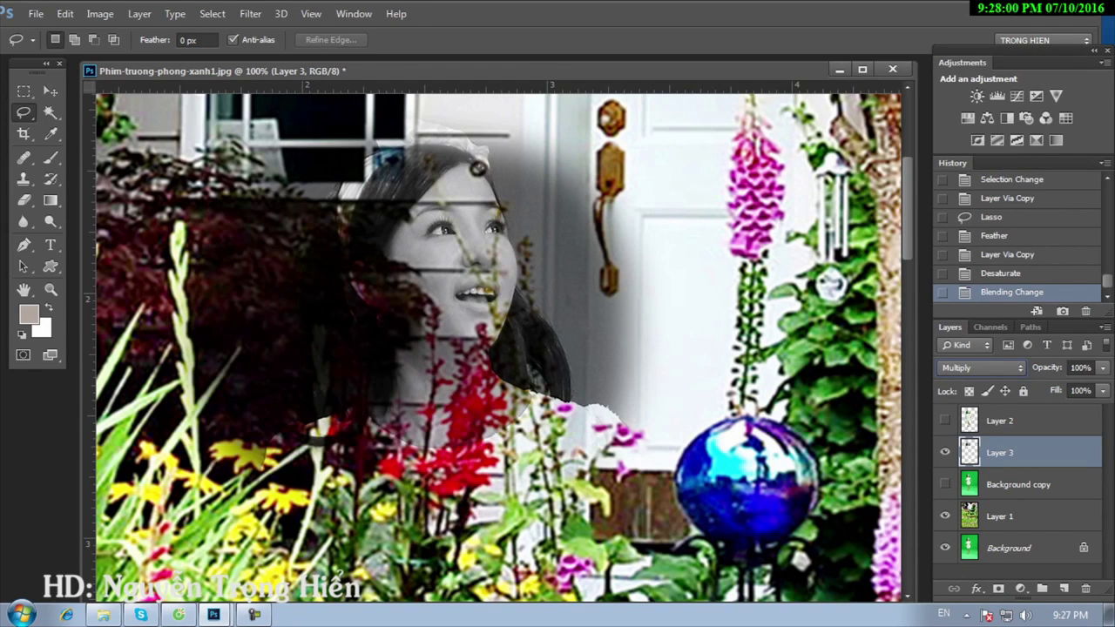
Step: Brighten Layer 3 with Levels by lowering the white point, then show Layer 2 again
left_click(100, 13)
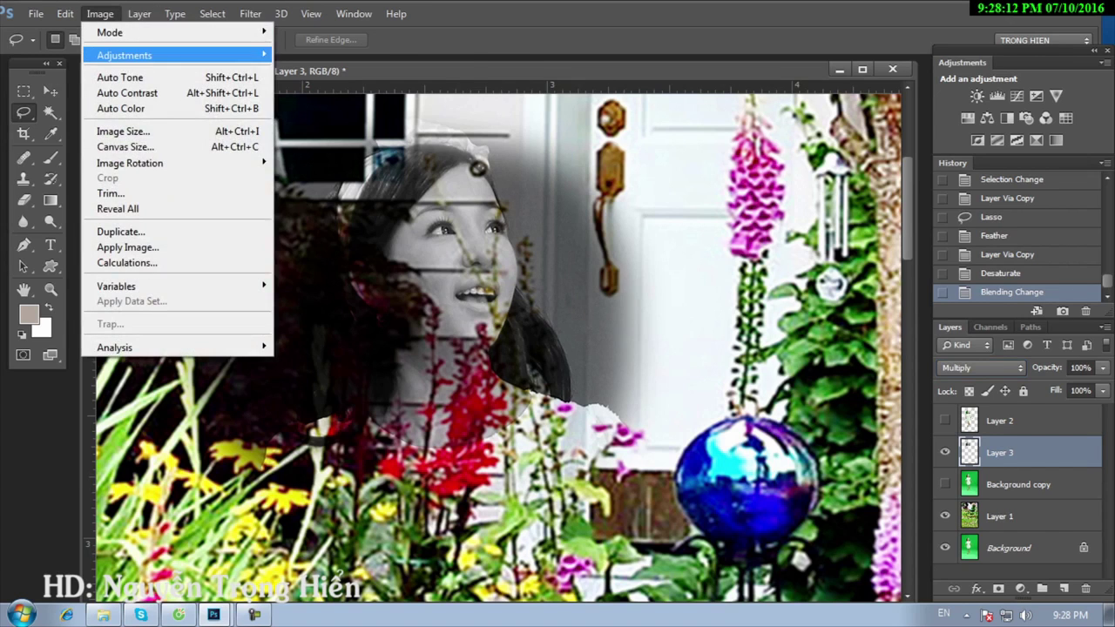
left_click(302, 70)
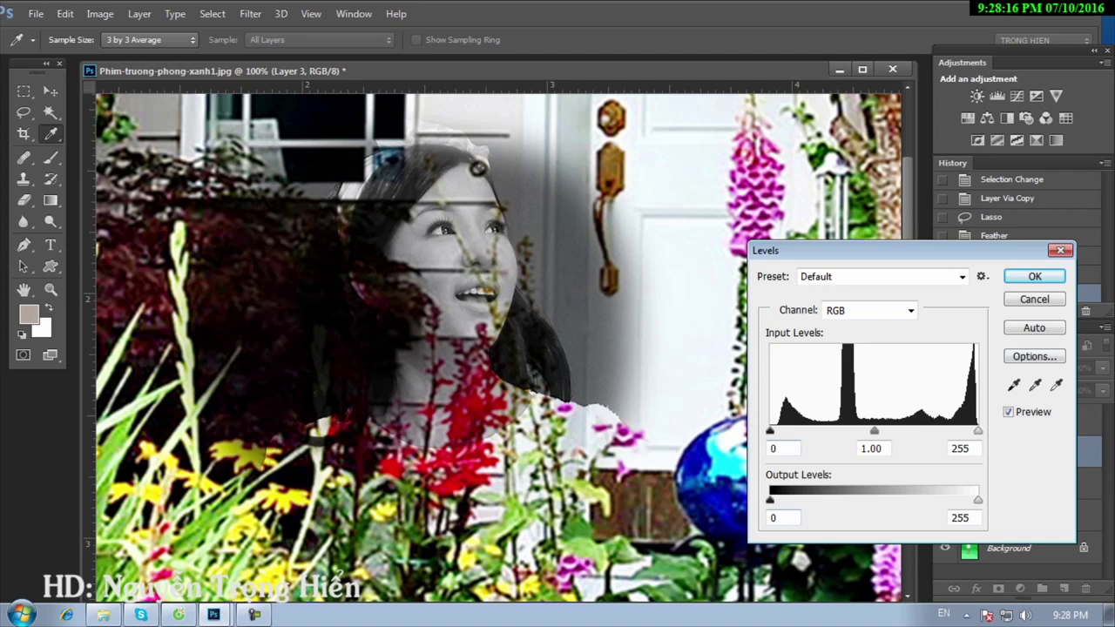
left_click_drag(977, 430, 852, 430)
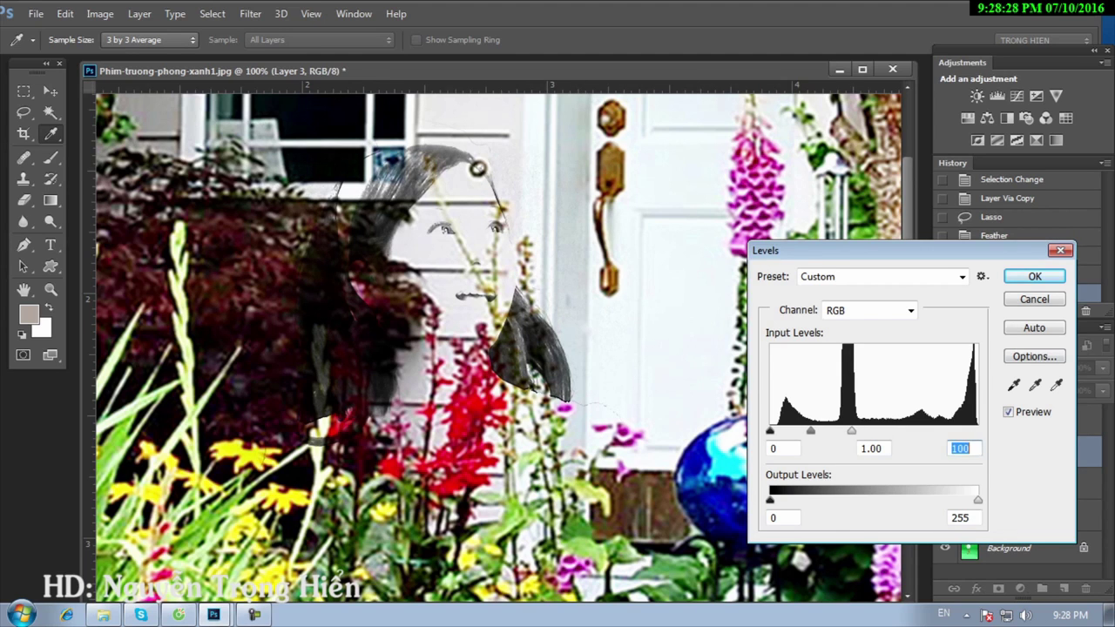
key("Return")
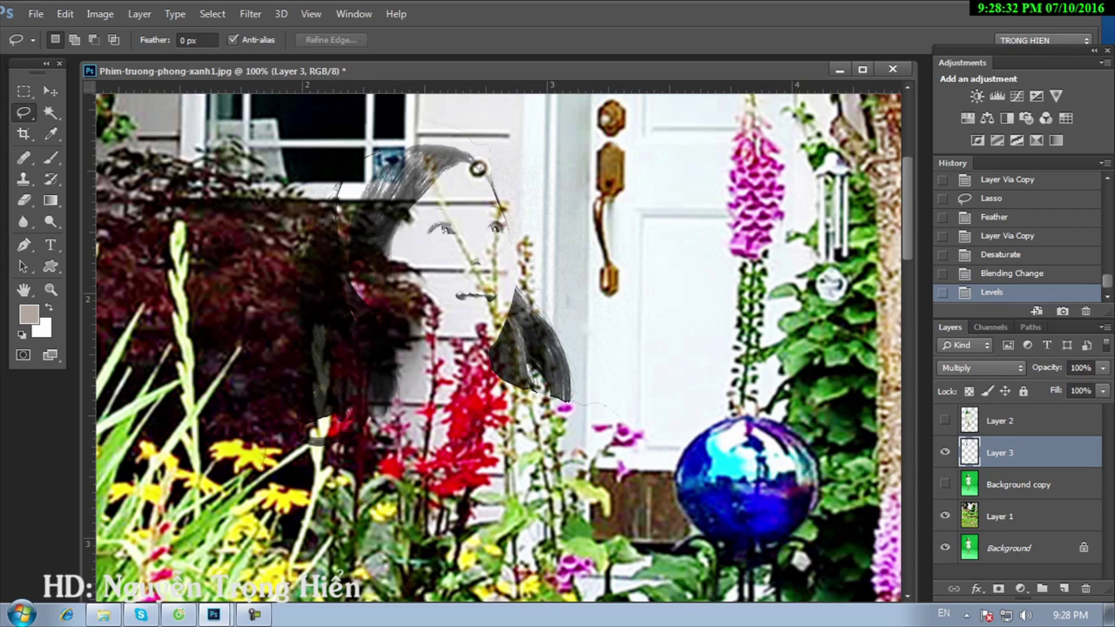
left_click(945, 421)
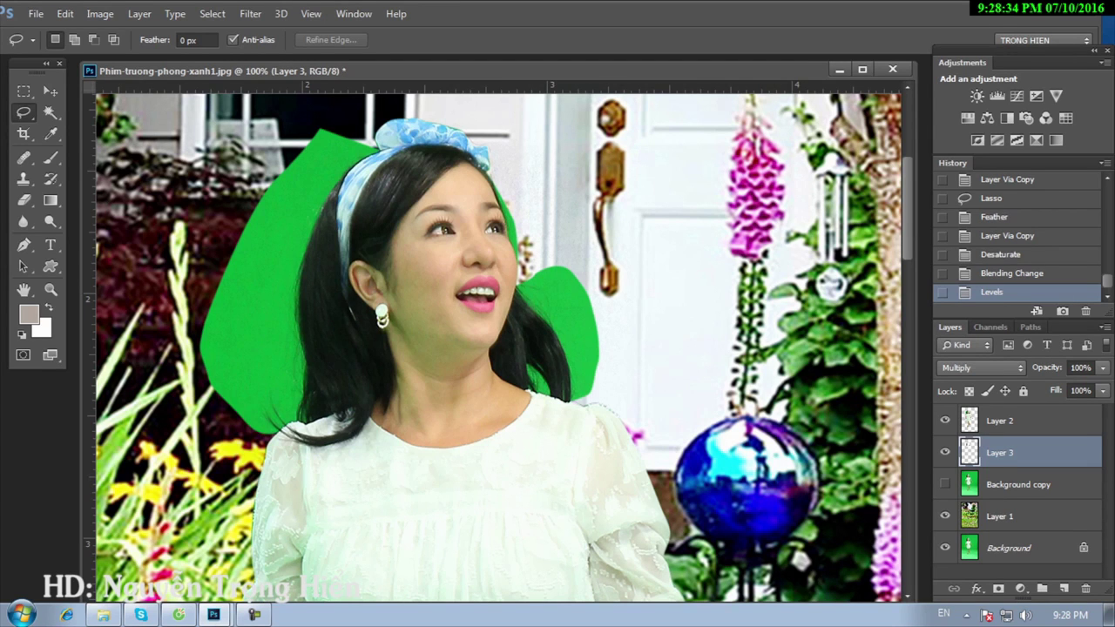
Step: Give Layer 2 a layer mask, pick the Brush Tool, and zoom to 200%
key("alt+bracketright")
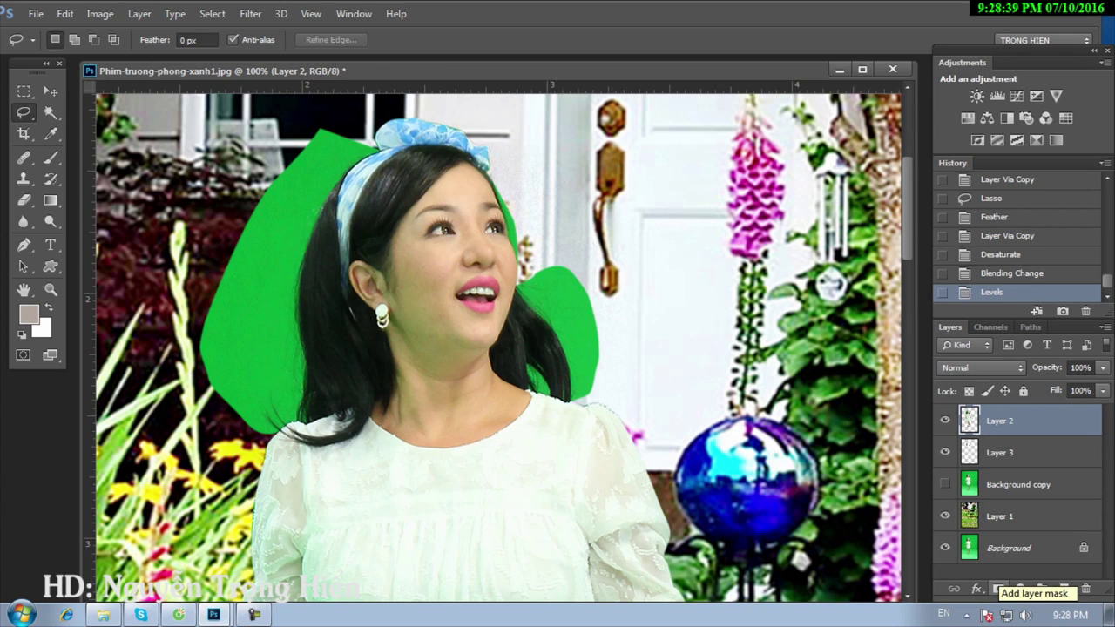
left_click(998, 590)
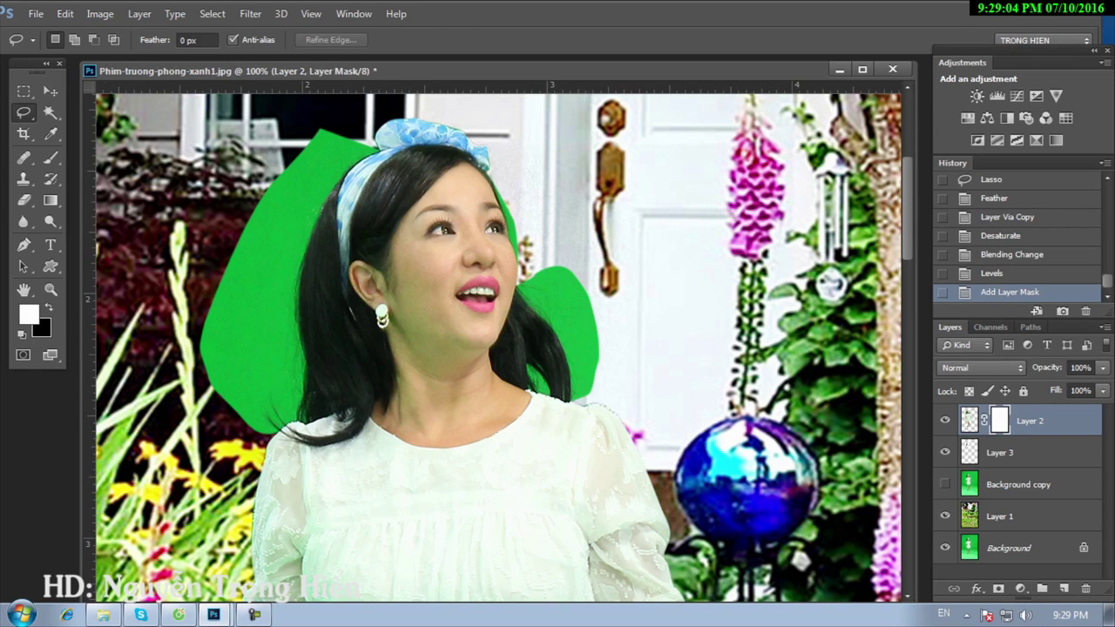
left_click(51, 157)
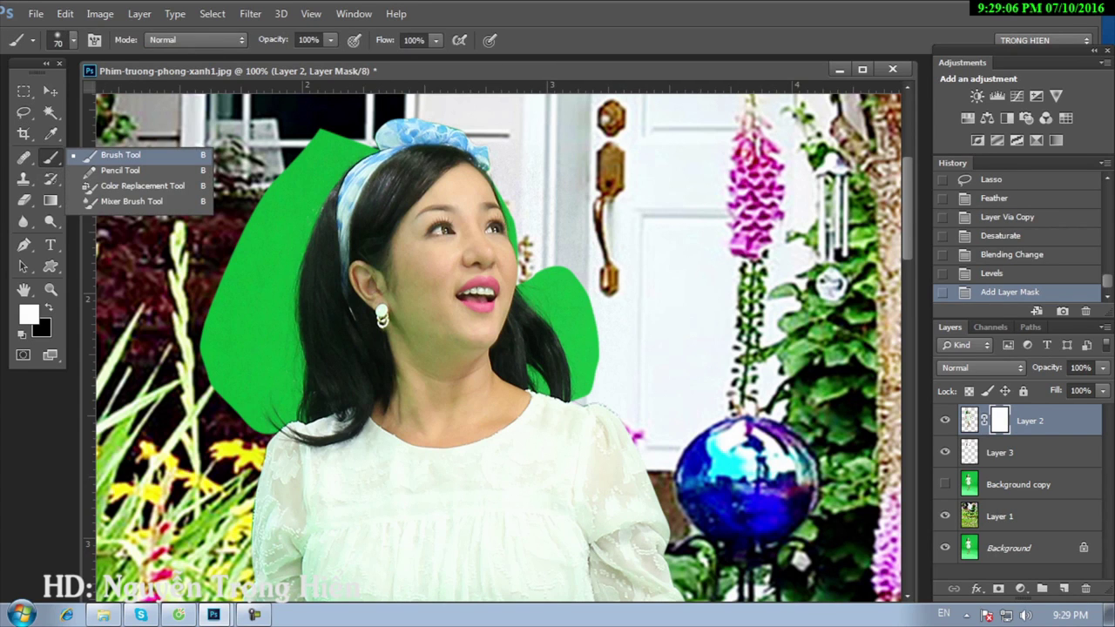
key("Escape")
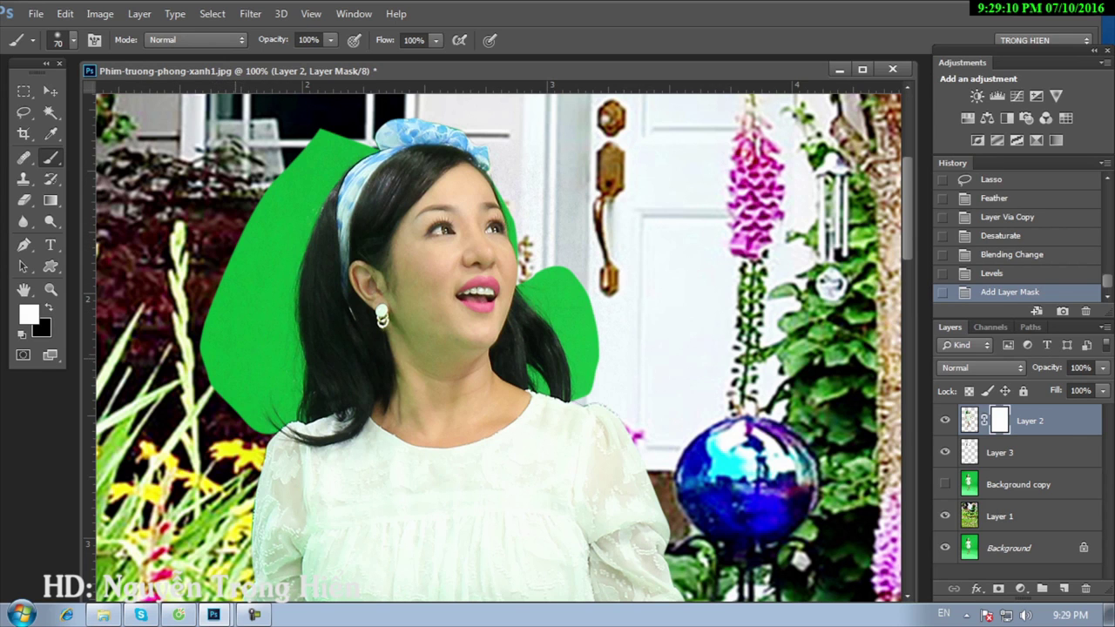
key("ctrl+plus")
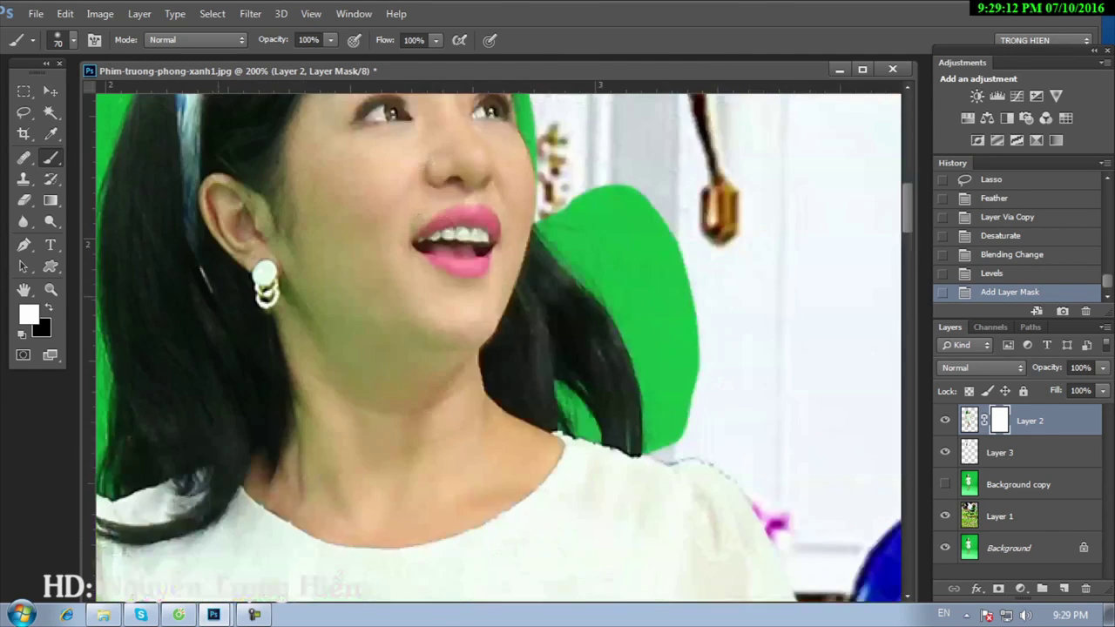
Step: Set a 31 px, 0% hardness brush with black as the painting colour
left_click_drag(261, 174, 578, 490)
right_click(378, 350)
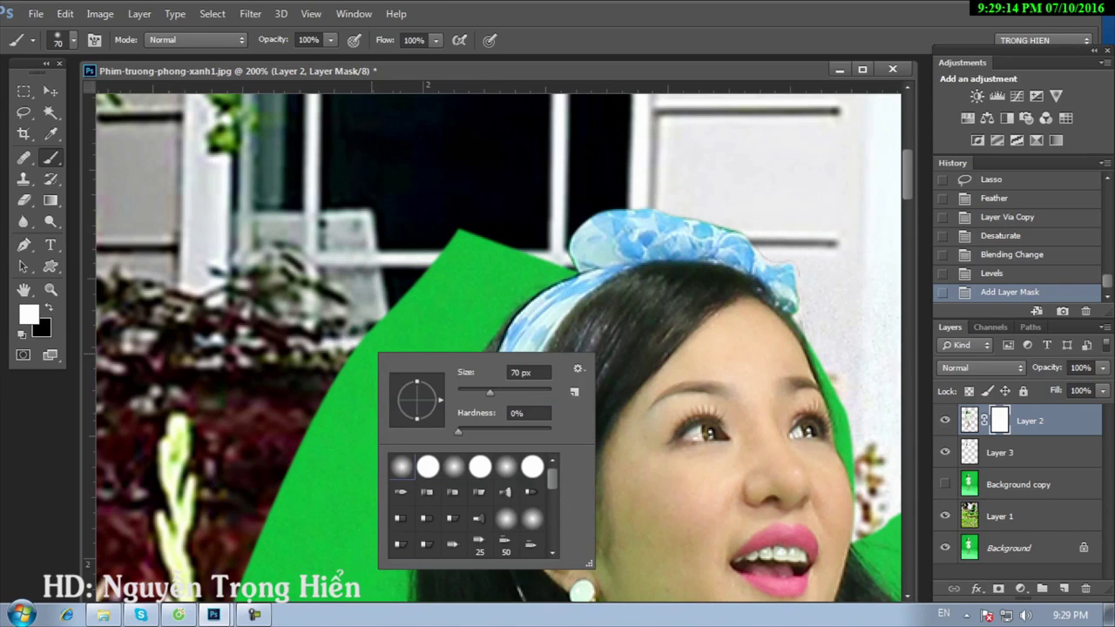
type("55")
key("Return")
type("31")
key("Return")
left_click(488, 453)
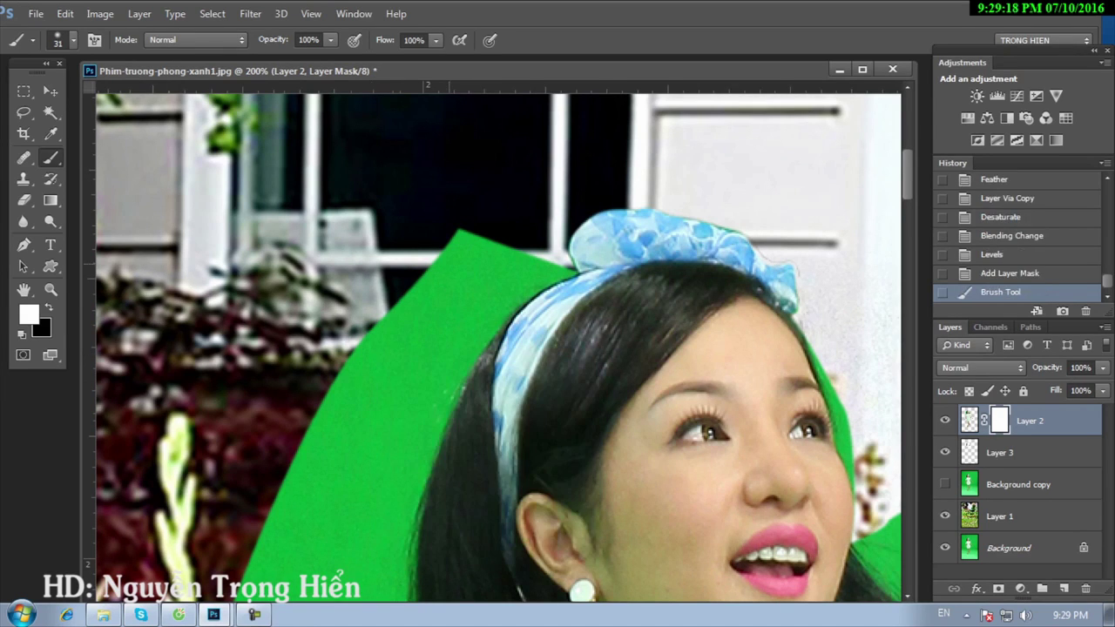
key("x")
Step: Paint out the green beside the head and along the hair edge on Layer 2's mask
mouse_move(470, 270)
left_mouse_down()
mouse_move(344, 431)
mouse_move(475, 248)
left_mouse_up()
left_click_drag(418, 279, 287, 505)
left_click_drag(344, 401, 257, 553)
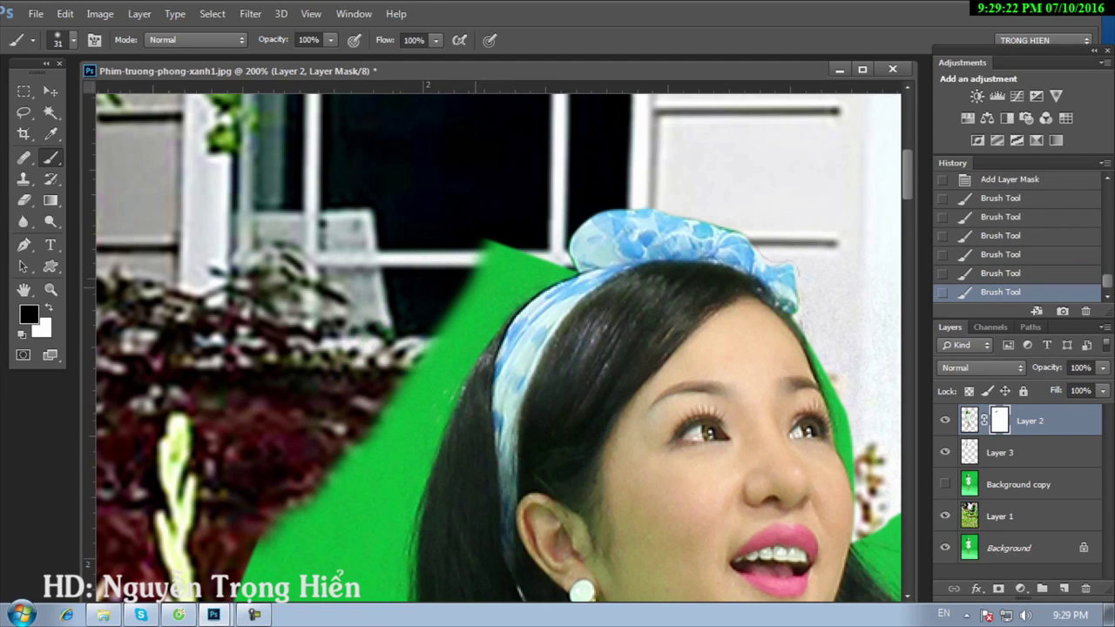
left_click_drag(488, 270, 366, 514)
left_click_drag(479, 344, 409, 457)
left_click_drag(492, 314, 407, 474)
left_click_drag(463, 388, 375, 518)
left_click_drag(449, 427, 366, 553)
Step: Paint out the green around the hanging hair strand, then shrink the brush to 15 px
scroll(392, 487, "down", 2)
left_click_drag(440, 322, 383, 487)
mouse_move(414, 365)
left_mouse_down()
mouse_move(383, 470)
mouse_move(410, 478)
left_mouse_up()
mouse_move(427, 436)
left_mouse_down()
mouse_move(383, 522)
mouse_move(420, 488)
mouse_move(392, 553)
left_mouse_up()
left_click_drag(435, 505, 409, 566)
scroll(418, 522, "down", 3)
mouse_move(426, 278)
left_mouse_down()
mouse_move(392, 349)
mouse_move(397, 376)
mouse_move(413, 374)
mouse_move(408, 390)
left_mouse_up()
key("bracketleft")
key("bracketleft")
Step: Trace a pen path around the green patch above her shoulder and make it a selection
key("p")
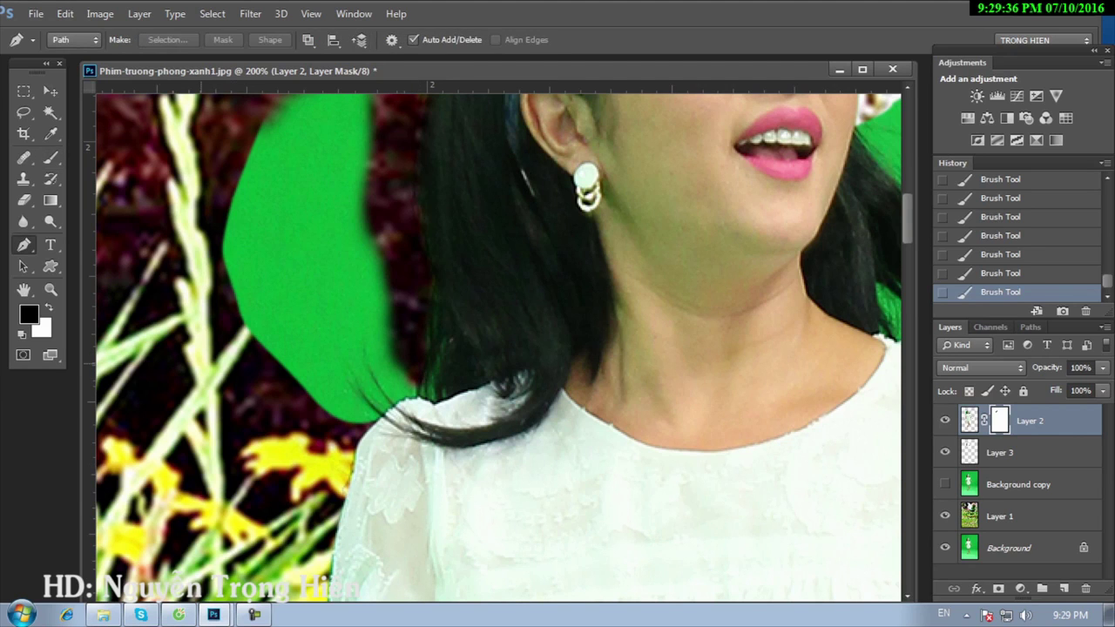
left_click_drag(202, 364, 231, 450)
left_click(384, 421)
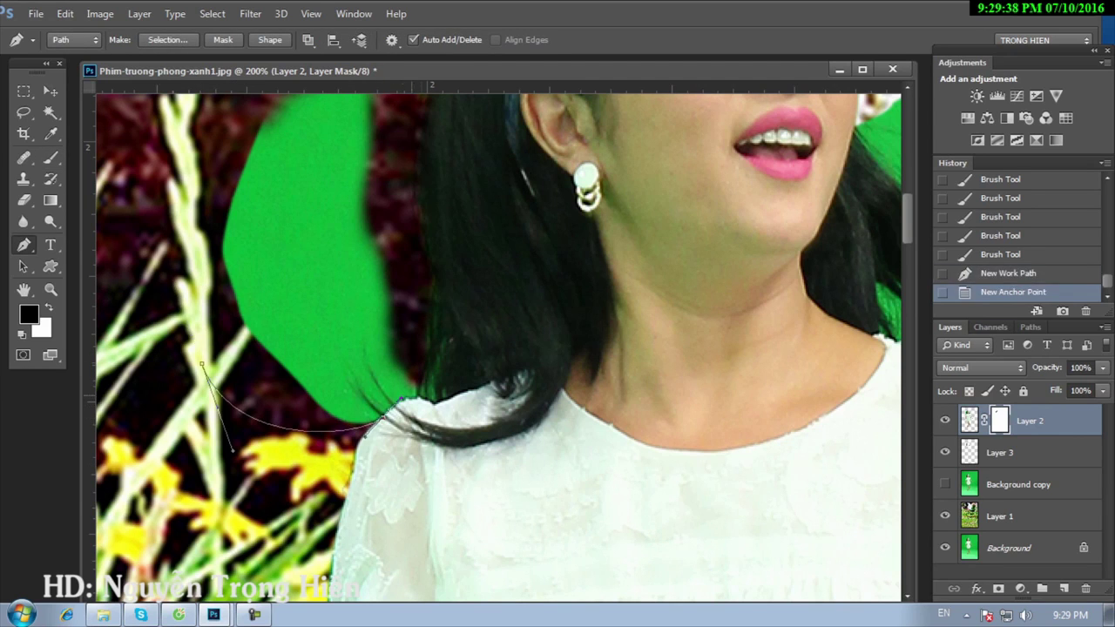
mouse_move(426, 404)
left_mouse_down()
mouse_move(451, 411)
mouse_move(426, 374)
left_mouse_up()
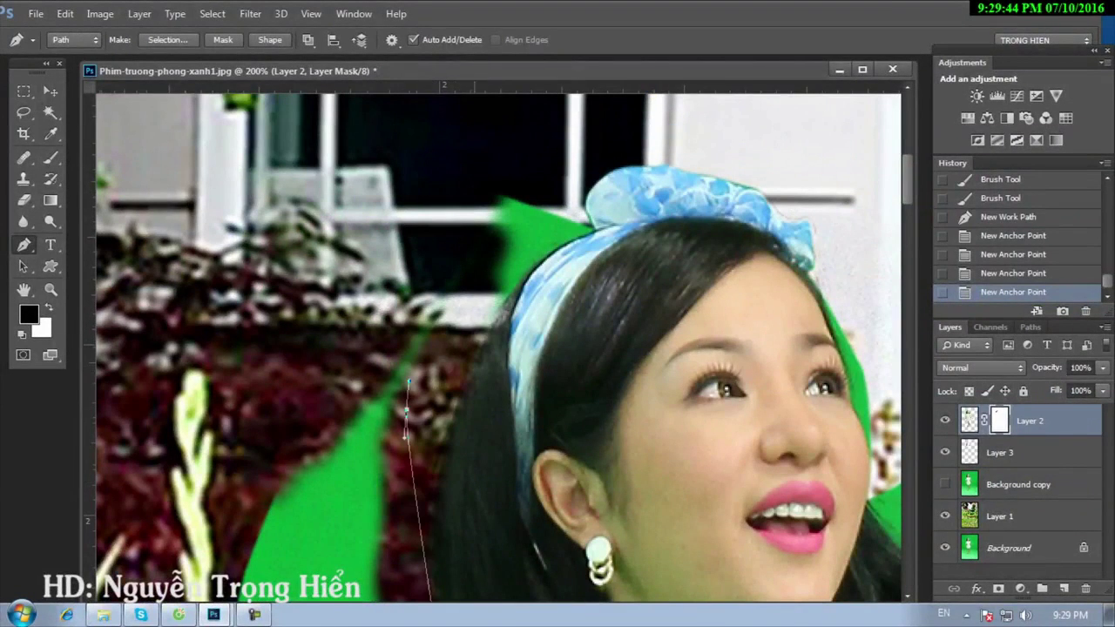
left_click_drag(474, 346, 492, 293)
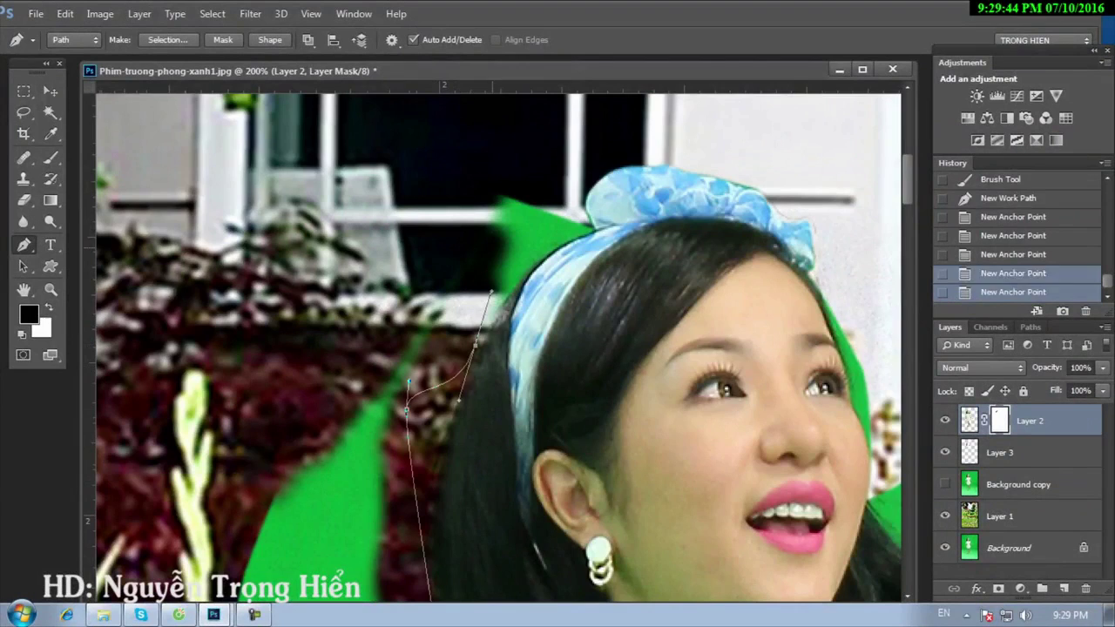
key("ctrl+Return")
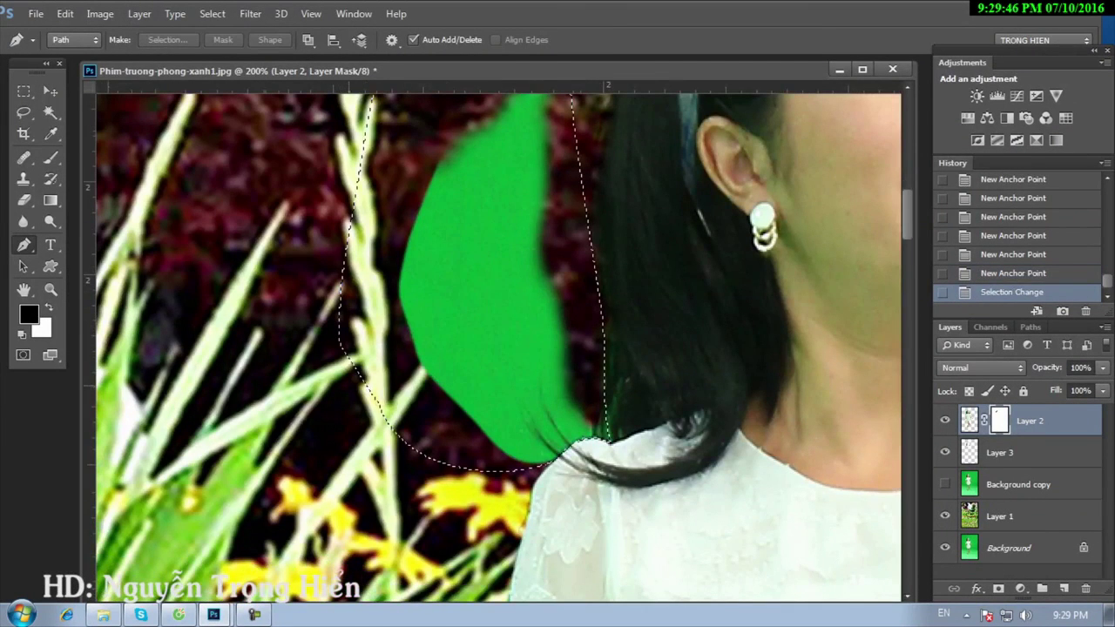
Step: Feather the selection 0.5 px, clear it from the mask, and deselect
key("shift+F6")
type("0.5")
key("Return")
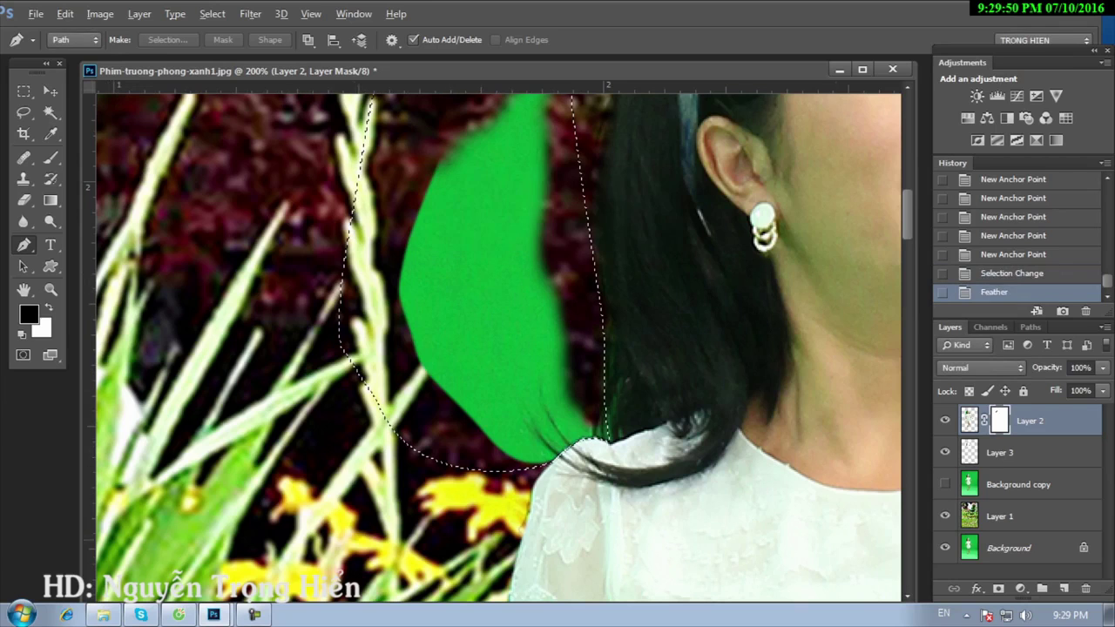
key("x")
key("Delete")
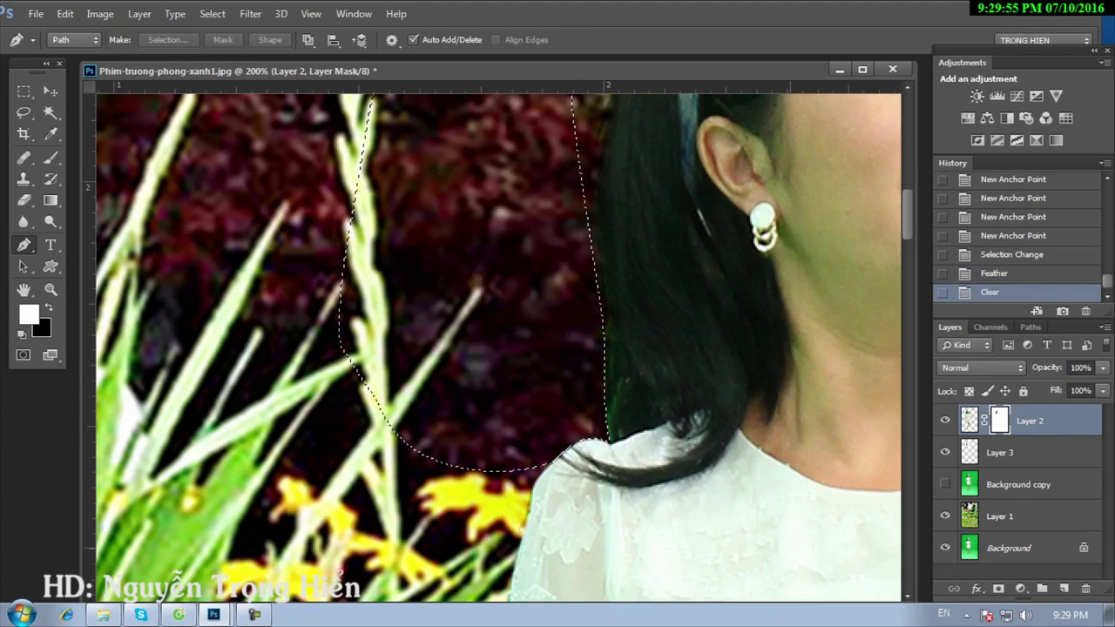
key("ctrl+d")
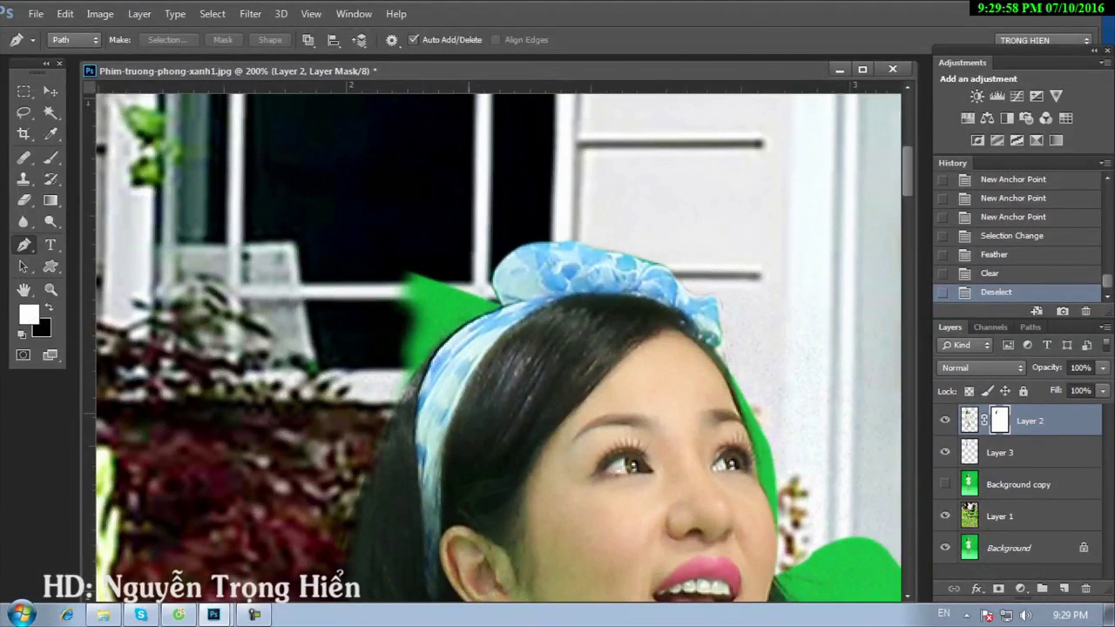
Step: Paint black on the mask to remove the green fringe along the headband
key("b")
key("x")
mouse_move(405, 277)
left_mouse_down()
mouse_move(436, 301)
mouse_move(416, 310)
mouse_move(440, 307)
mouse_move(457, 324)
mouse_move(416, 364)
mouse_move(440, 310)
mouse_move(419, 315)
mouse_move(439, 327)
left_mouse_up()
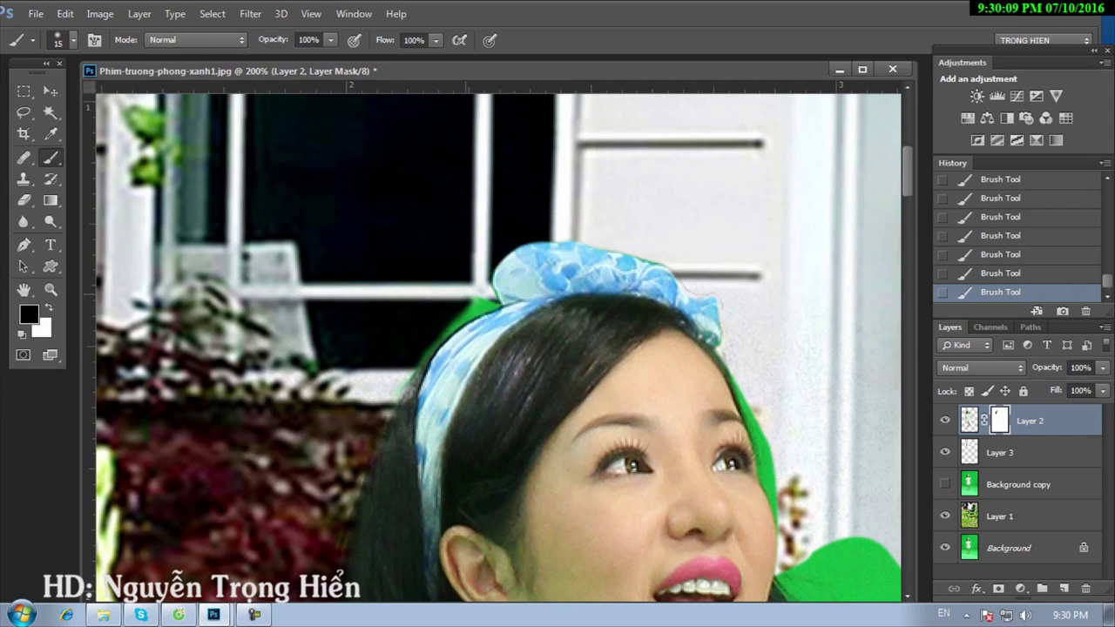
key("bracketleft")
key("bracketleft")
key("bracketleft")
key("bracketleft")
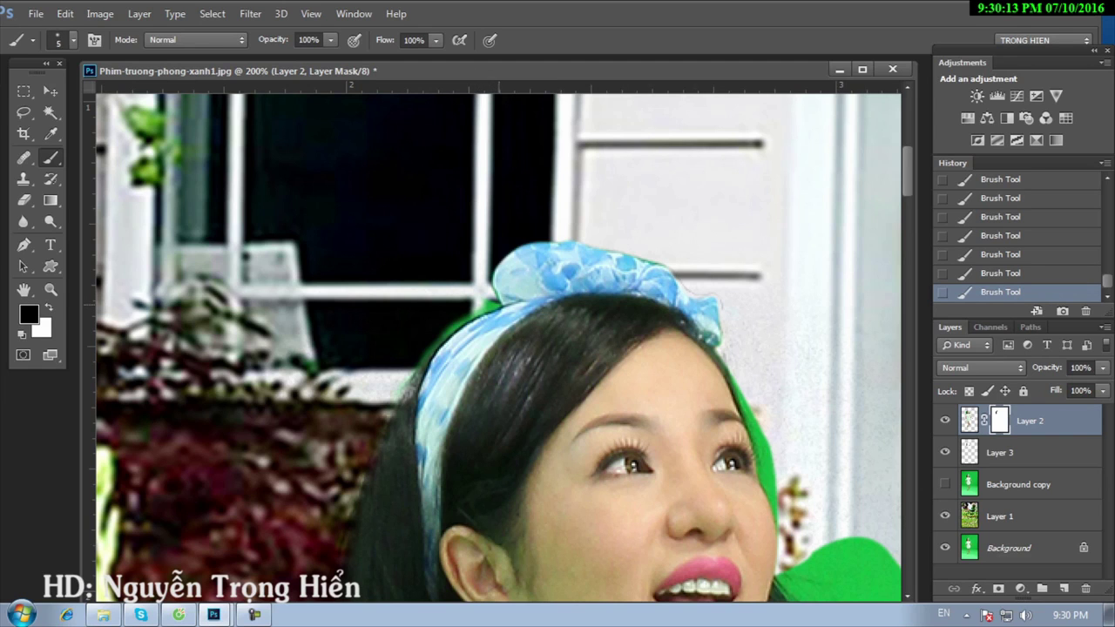
key("bracketright")
key("bracketright")
key("bracketright")
mouse_move(496, 300)
left_mouse_down()
mouse_move(436, 344)
mouse_move(403, 392)
left_mouse_up()
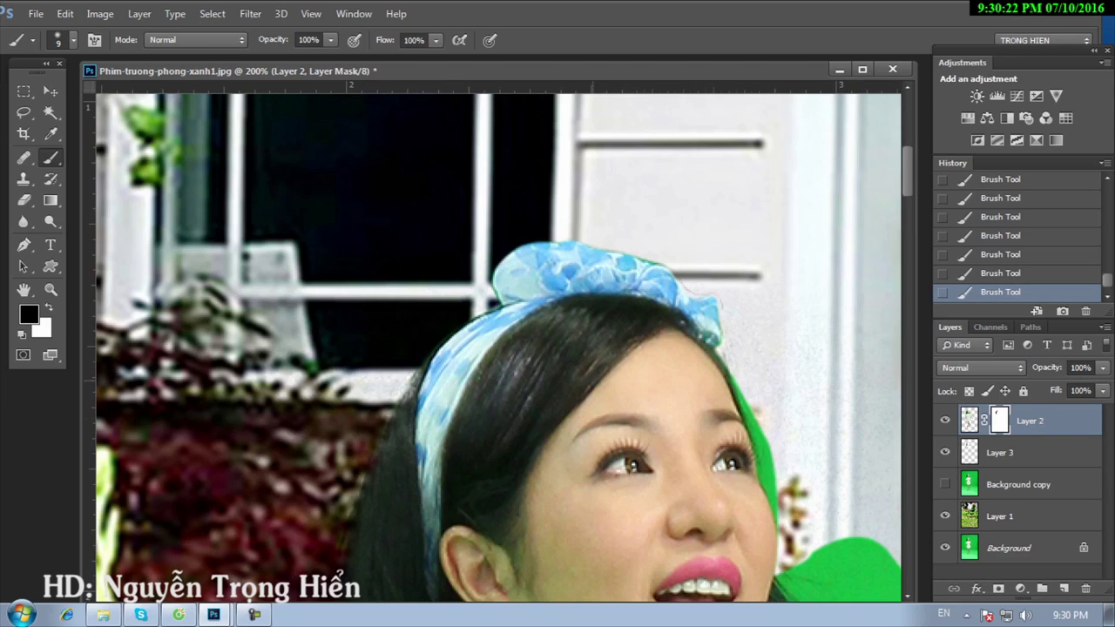
Step: Paint out the green fringe beside her face and below the headband
left_click_drag(609, 392, 195, 327)
key("bracketright")
left_click_drag(328, 318, 350, 392)
left_click_drag(318, 310, 324, 345)
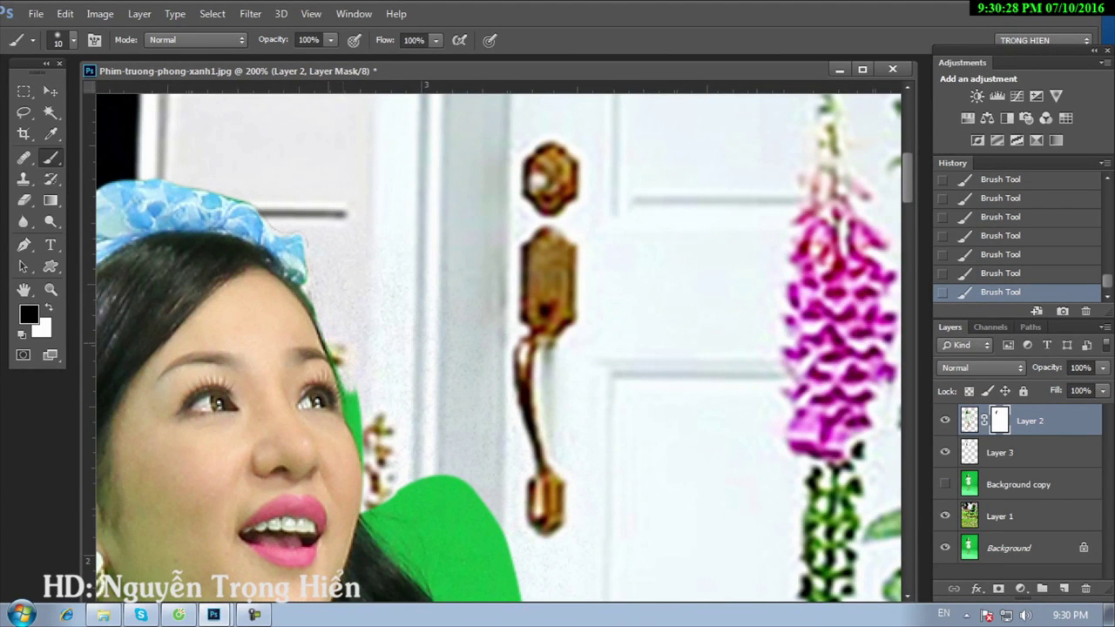
left_click_drag(305, 296, 309, 310)
scroll(349, 296, "down", 3)
Step: Start a pen outline around the green patch beside her face, down the hair edge
key("p")
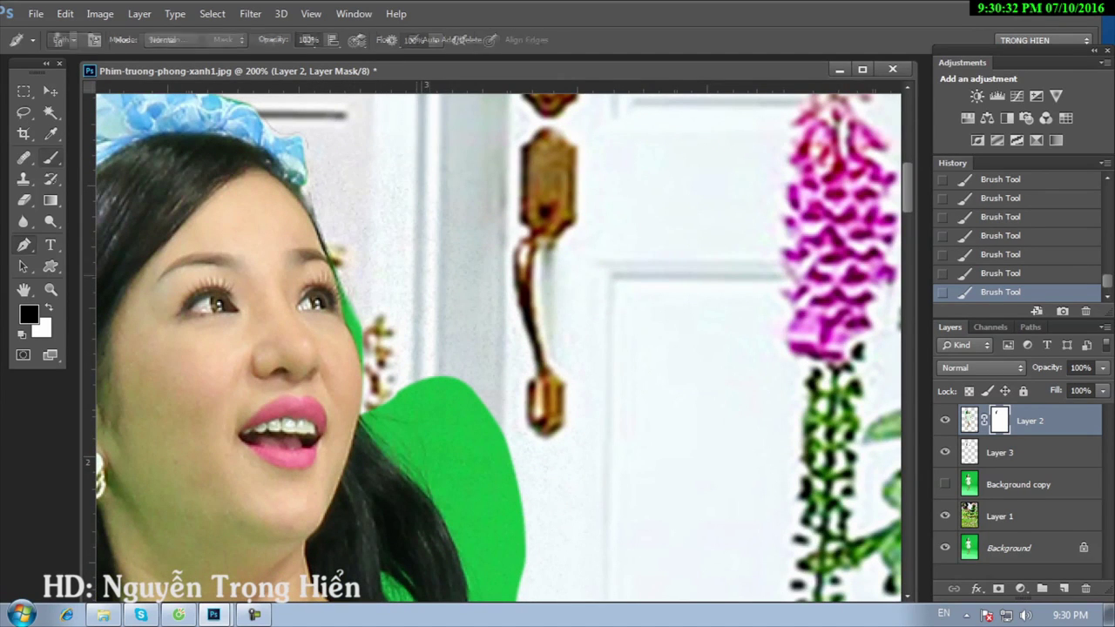
left_click_drag(334, 173, 337, 161)
left_click(397, 184)
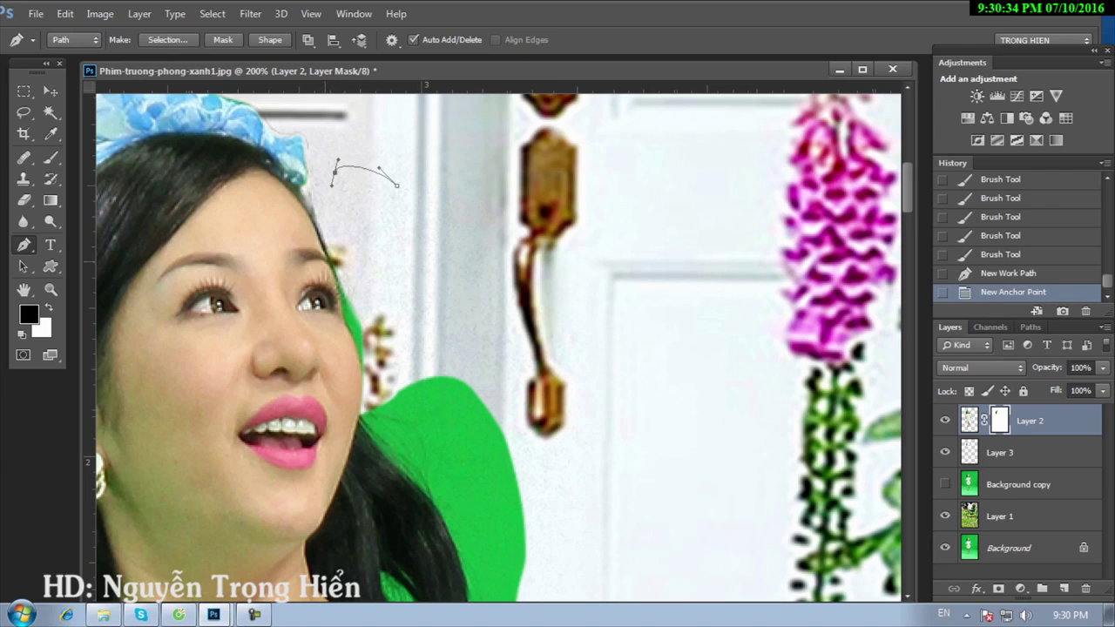
left_click(329, 280)
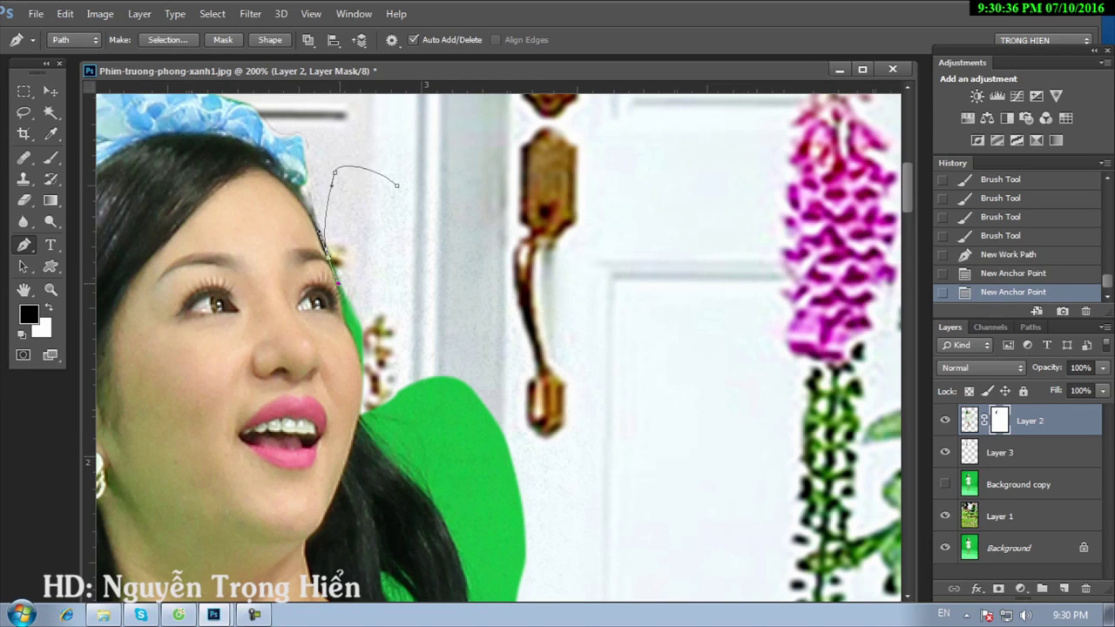
key("ctrl+plus")
mouse_move(268, 312)
left_mouse_down()
mouse_move(293, 344)
mouse_move(302, 222)
left_mouse_up()
left_click(294, 344)
mouse_move(329, 316)
left_mouse_down()
mouse_move(324, 361)
mouse_move(281, 224)
left_mouse_up()
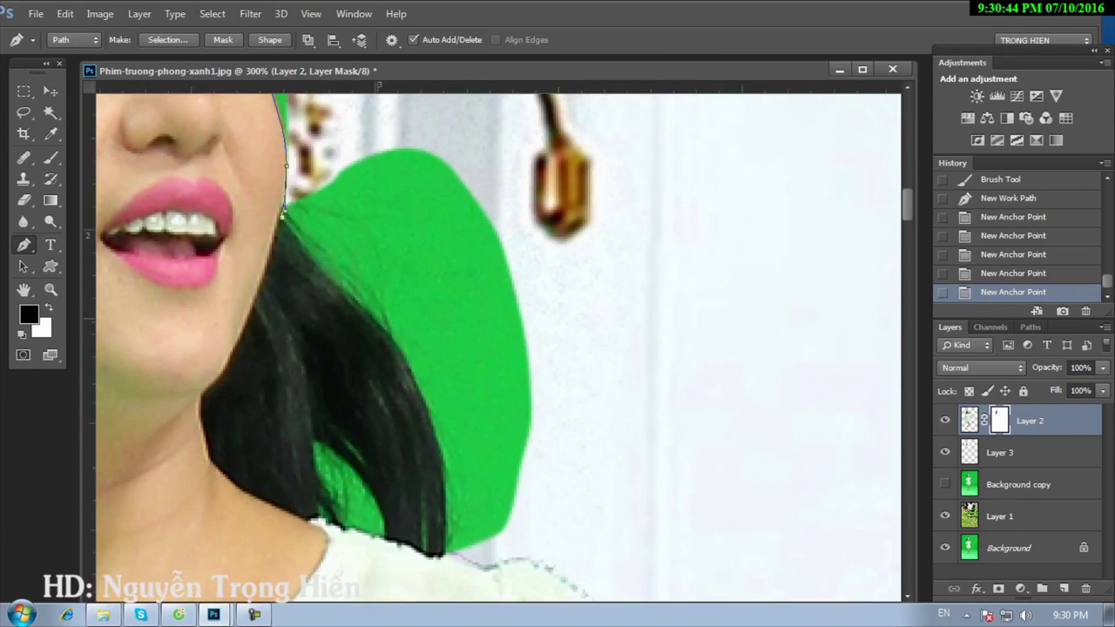
Step: Continue the outline along the hair to the shoulder and close it near the start
left_click(420, 355)
left_click_drag(420, 356, 378, 209)
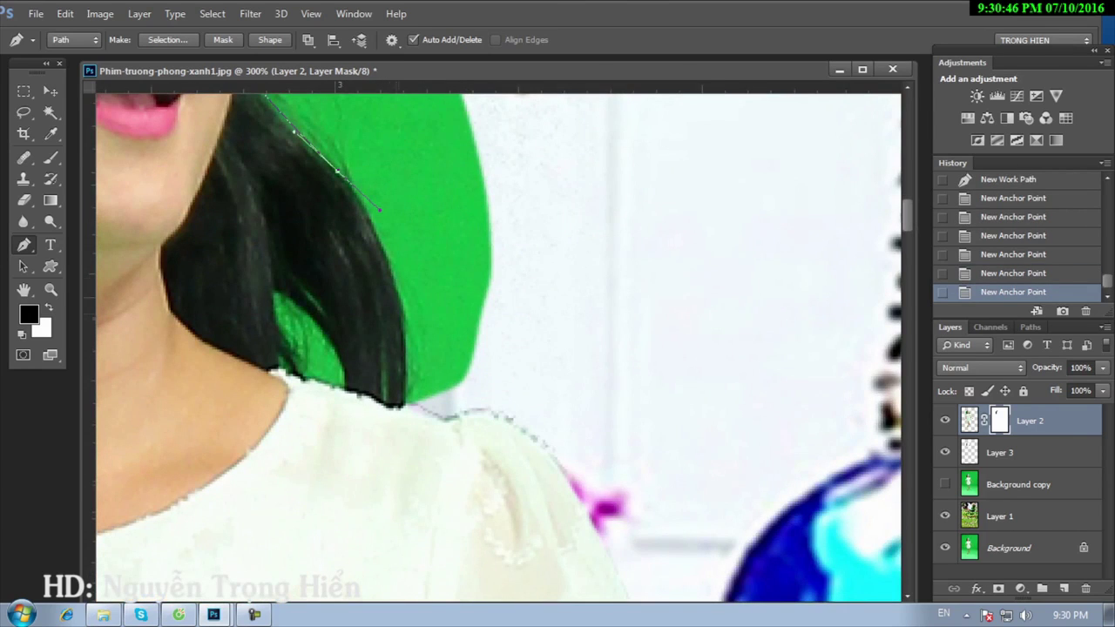
left_click_drag(405, 333, 410, 365)
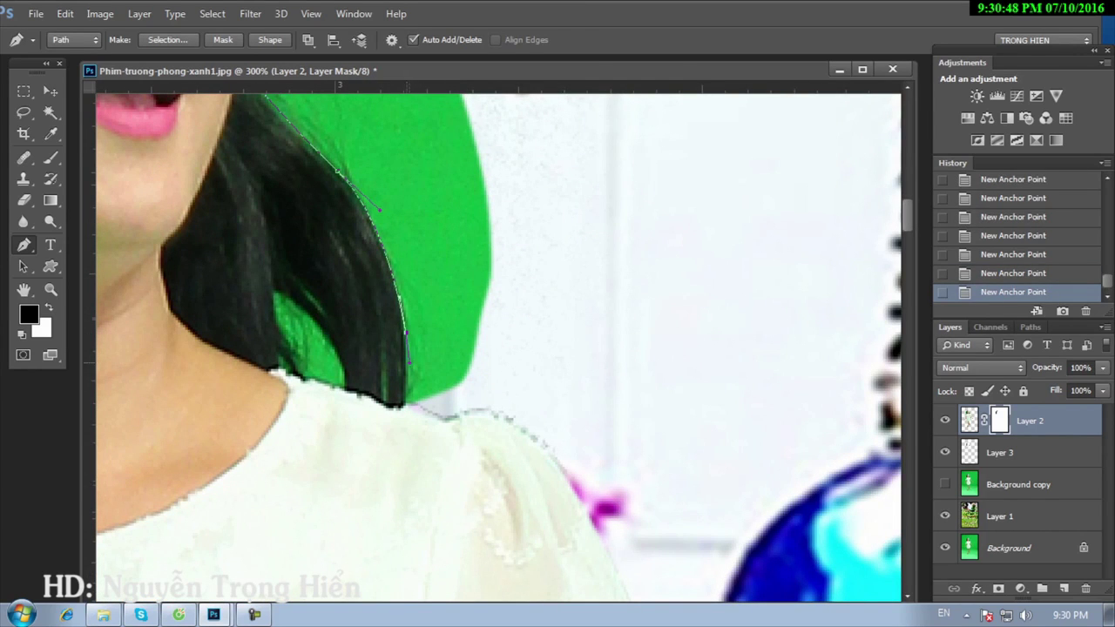
mouse_move(437, 405)
left_mouse_down()
mouse_move(577, 212)
mouse_move(590, 516)
left_mouse_up()
left_click_drag(522, 217, 522, 522)
left_click_drag(410, 187, 431, 193)
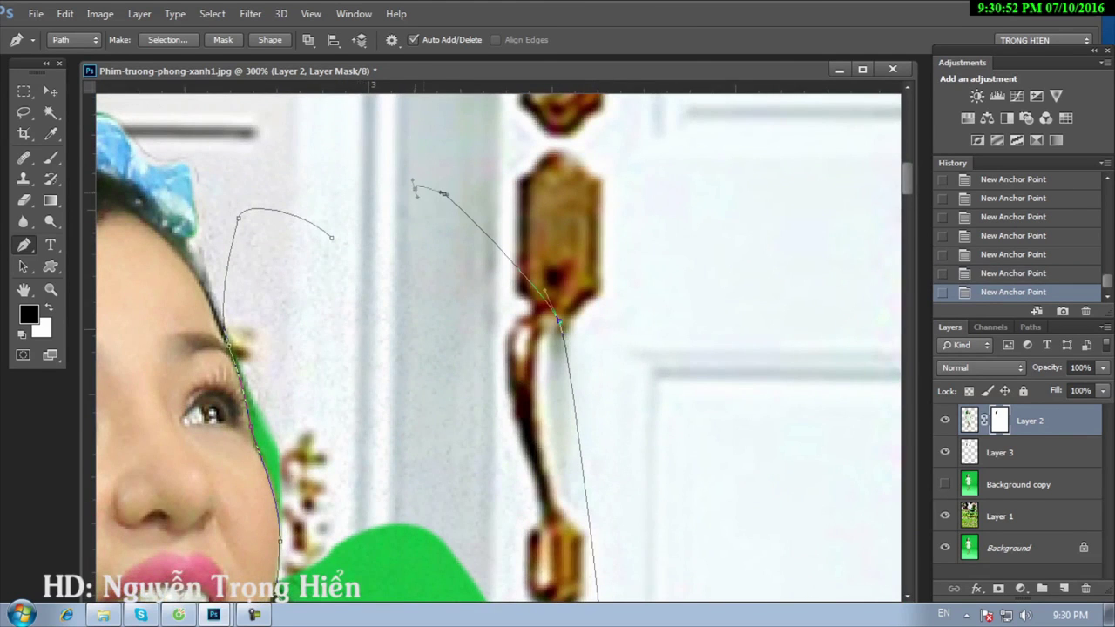
left_click_drag(435, 349, 510, 261)
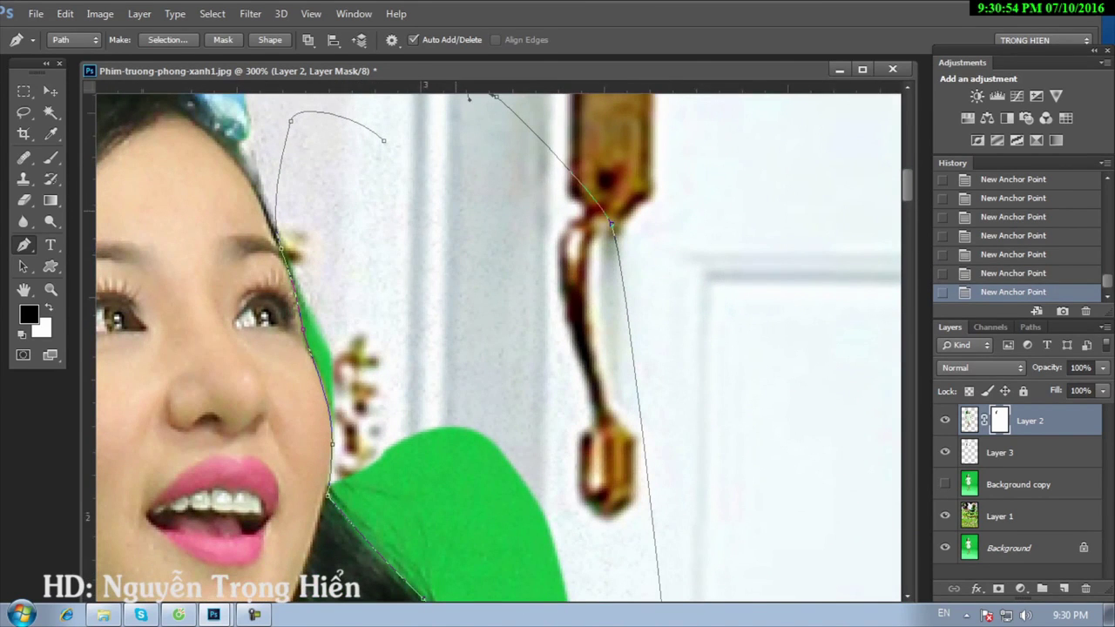
Step: Convert the outline to a selection, feather it 0.5 px, and clear it from the mask
key("ctrl+Return")
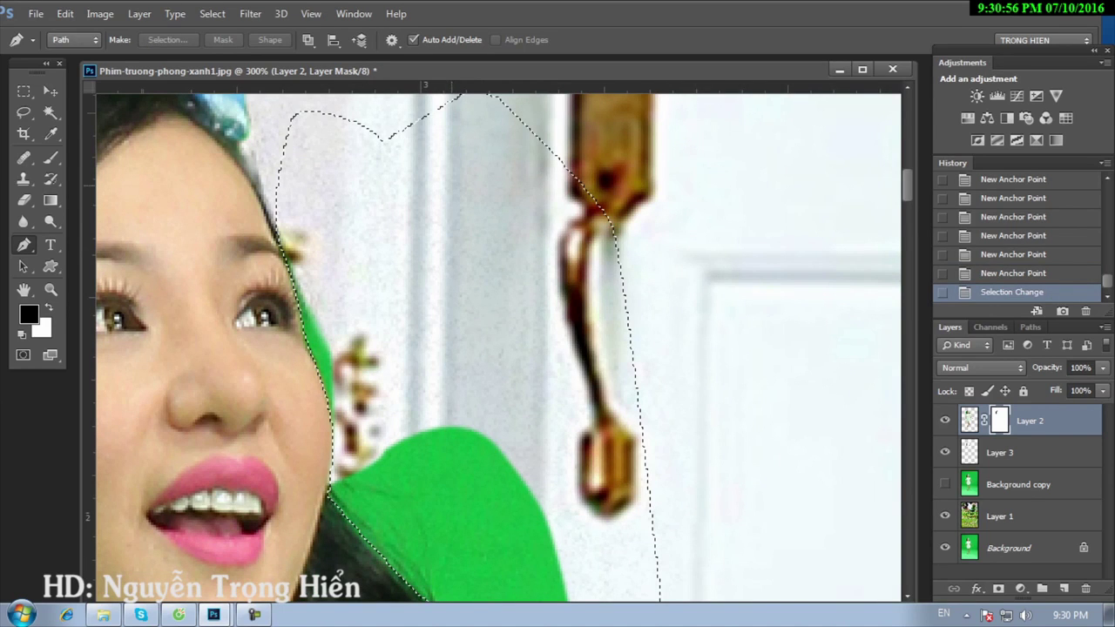
key("shift+F6")
key("Return")
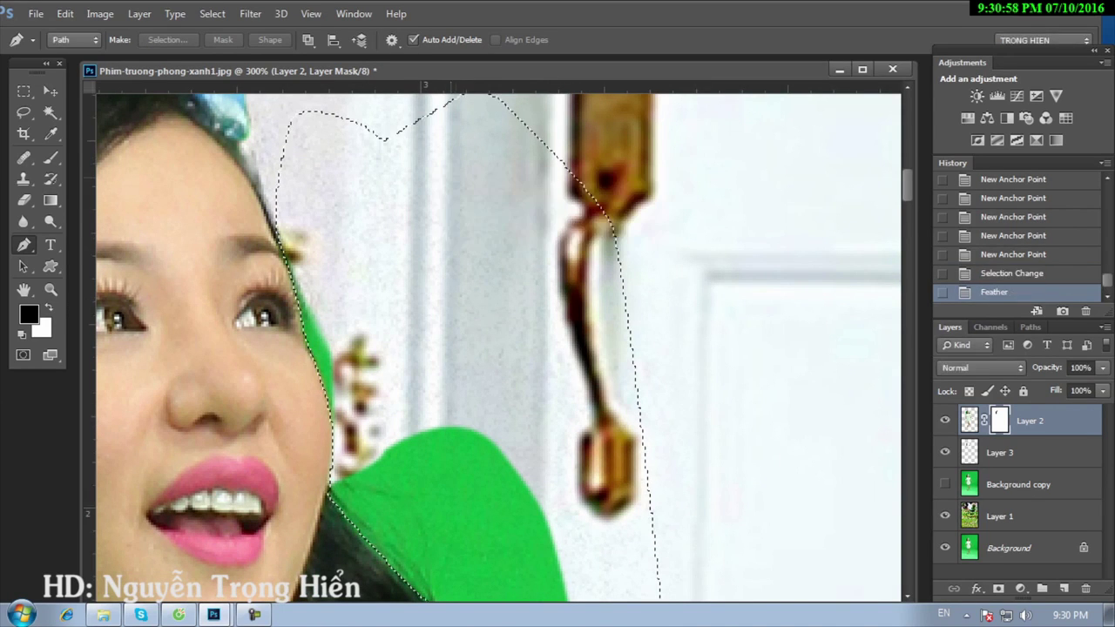
key("x")
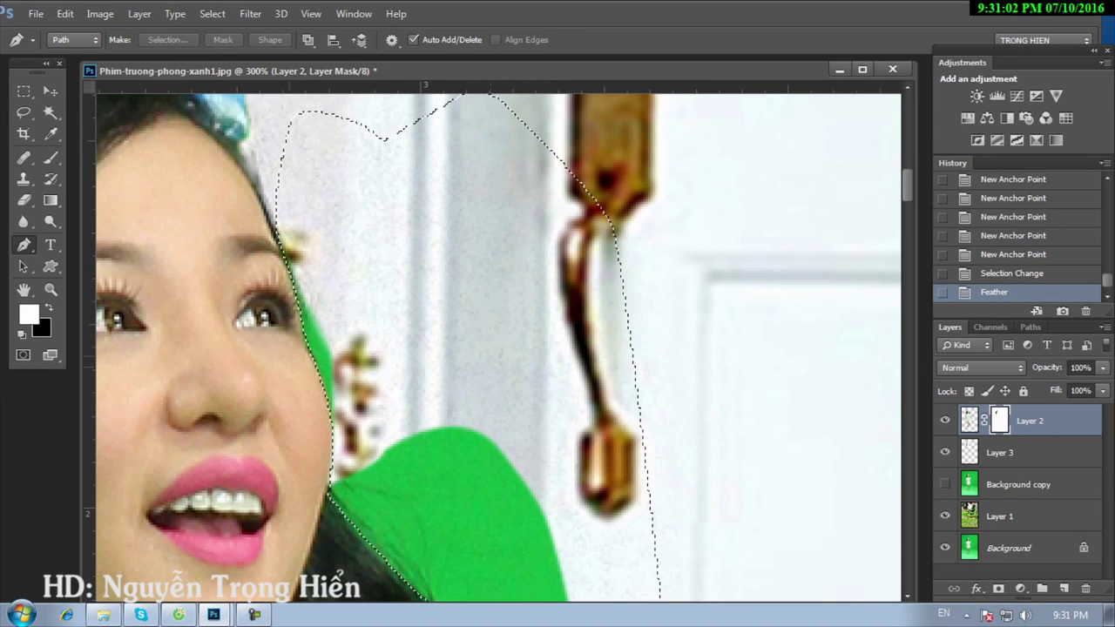
key("Delete")
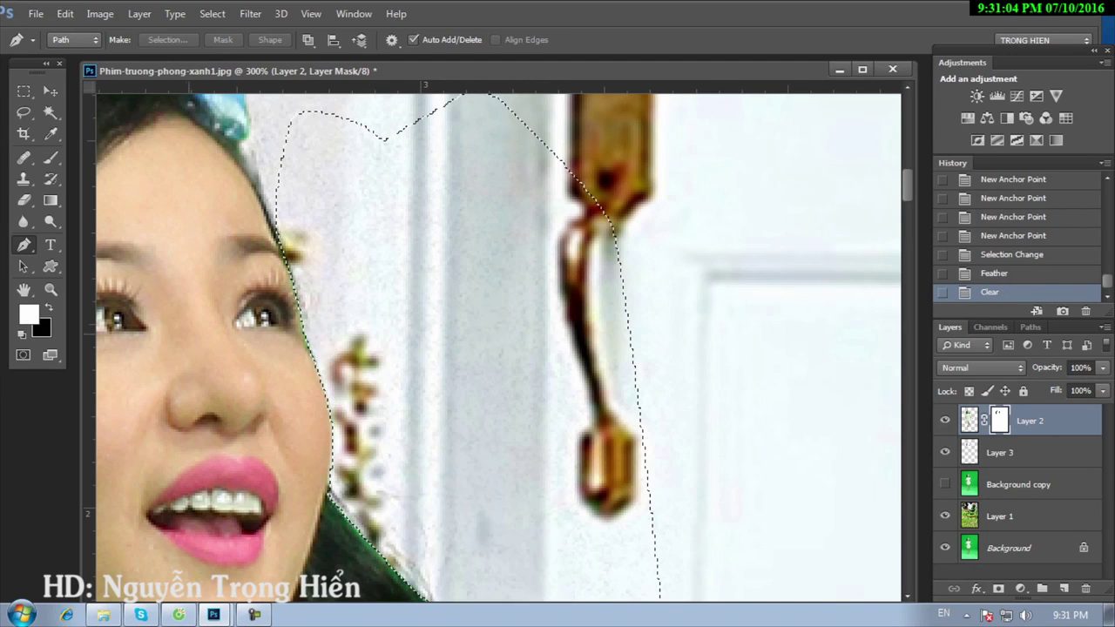
scroll(498, 341, "down", 1)
Step: Deselect, then paint black with a 20 px brush along the outer hair edge
key("ctrl+d")
scroll(387, 484, "down", 3)
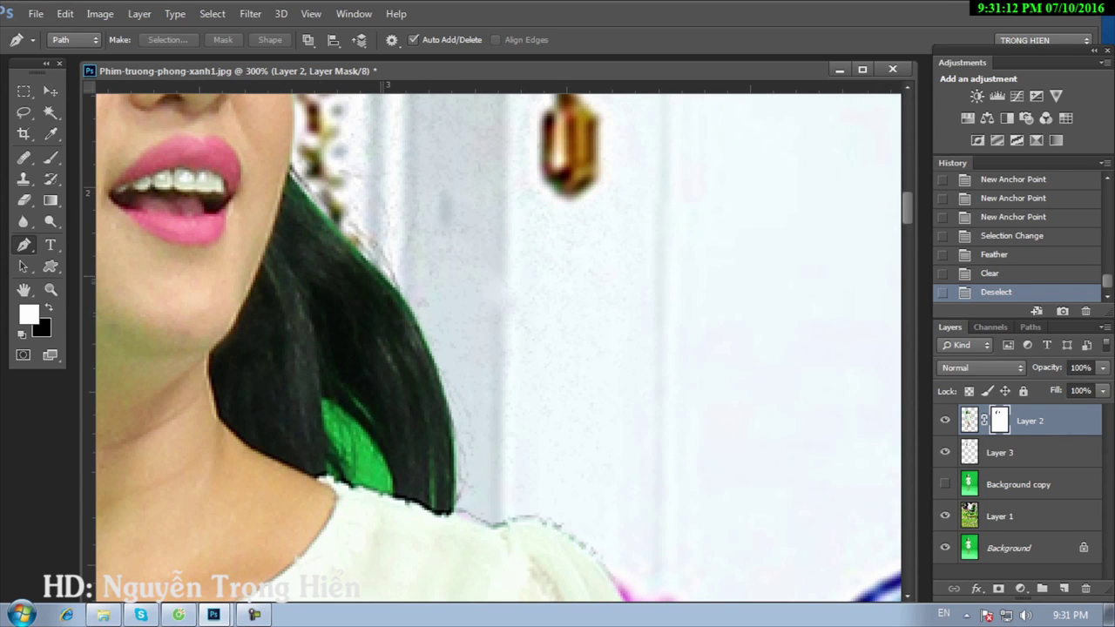
key("b")
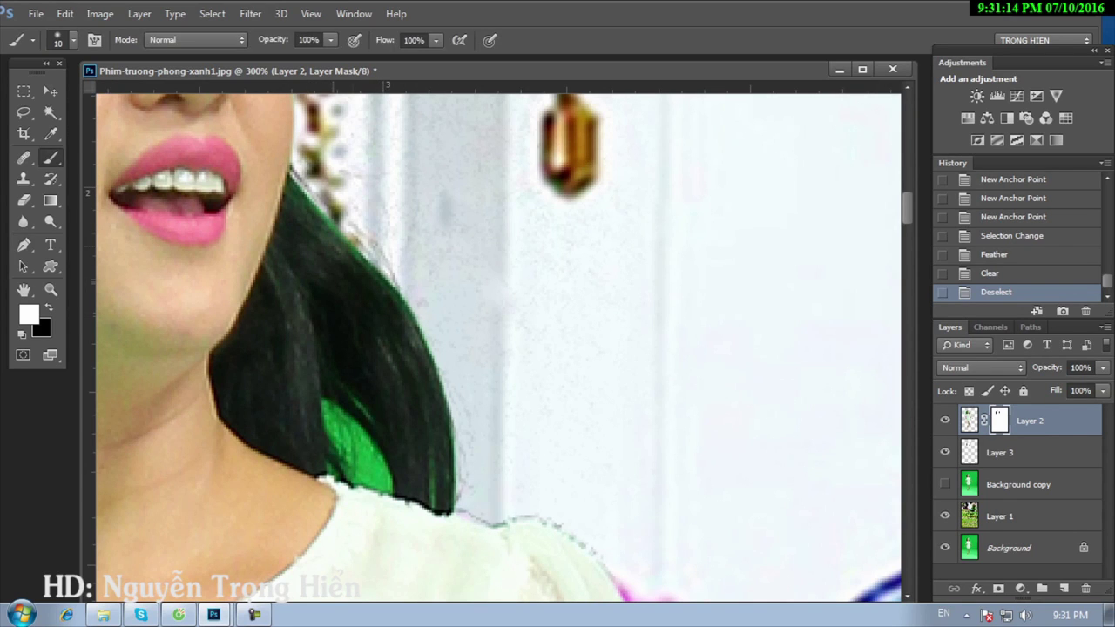
key("x")
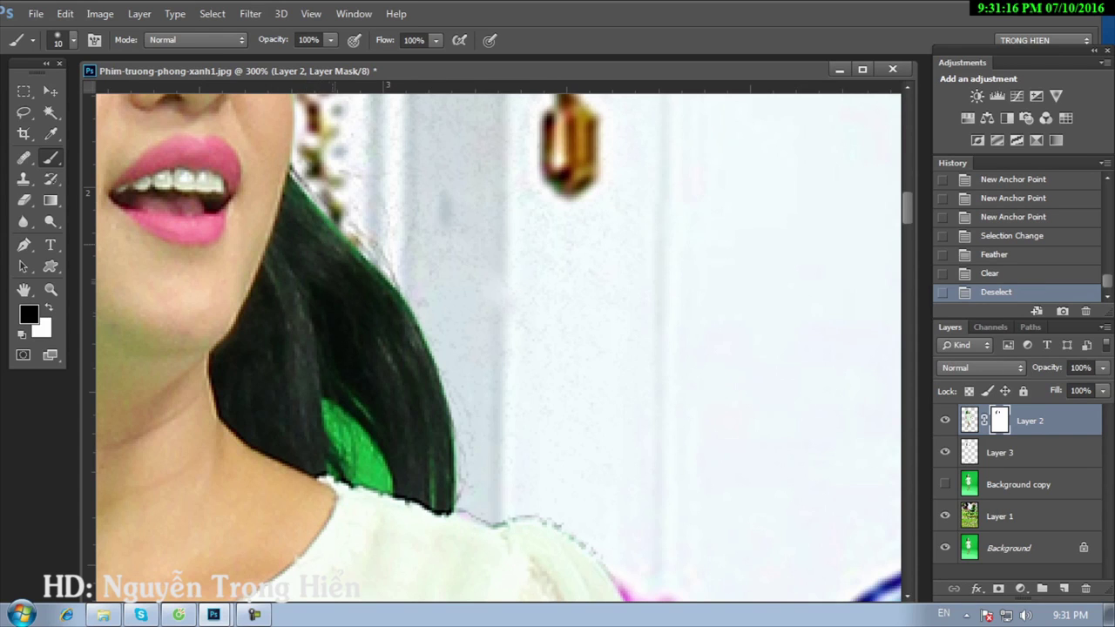
key("bracketright")
mouse_move(306, 200)
left_mouse_down()
mouse_move(401, 300)
mouse_move(427, 353)
left_mouse_up()
left_click_drag(400, 305, 457, 481)
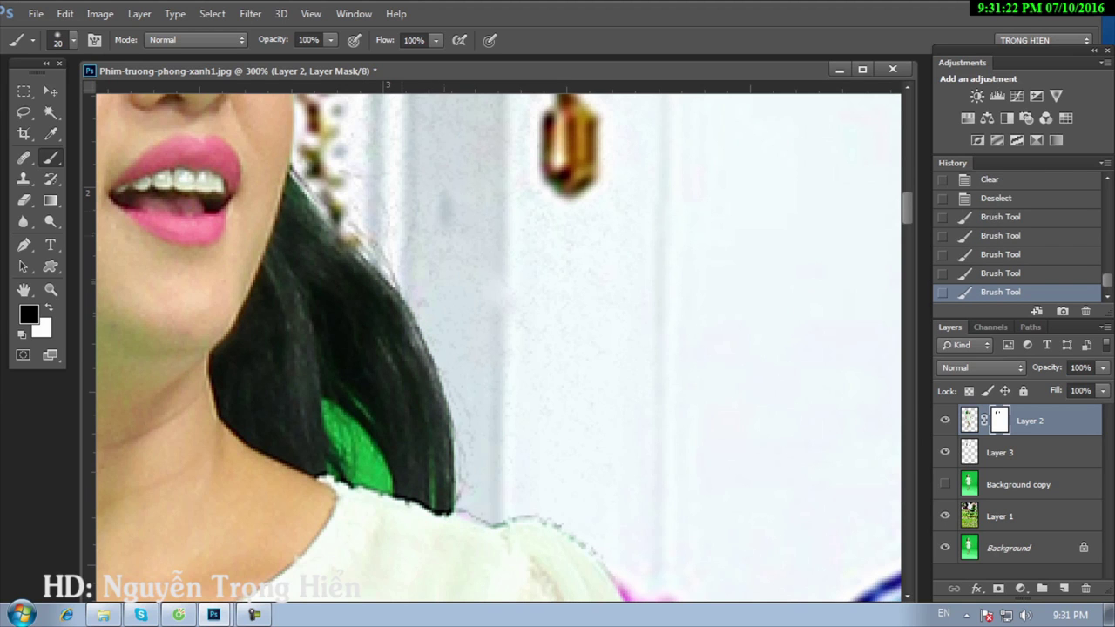
scroll(496, 349, "down", 1)
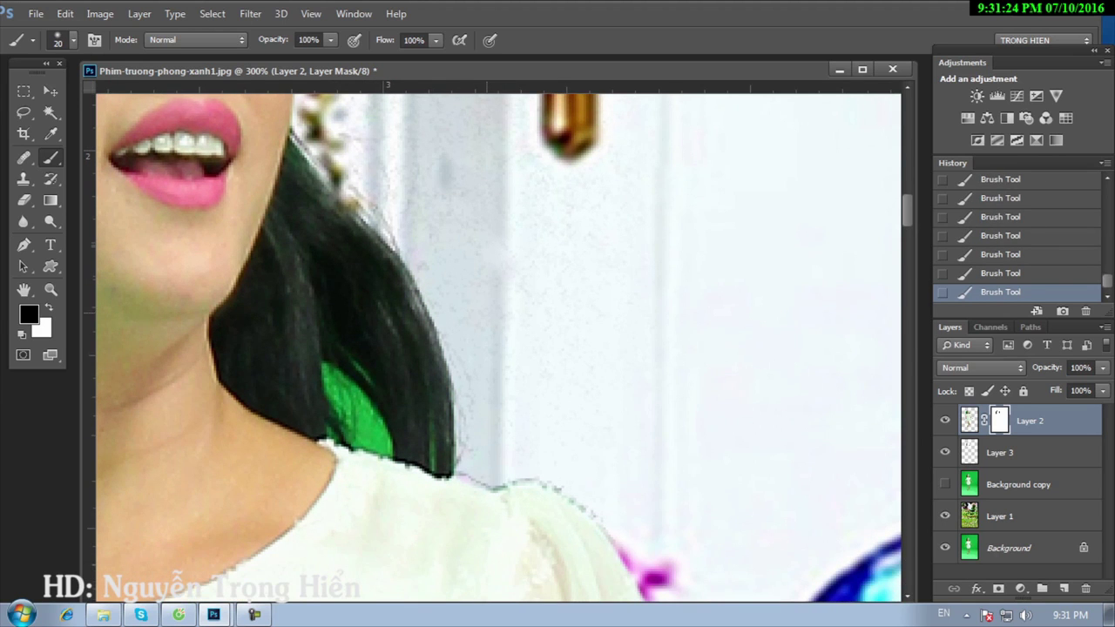
key("p")
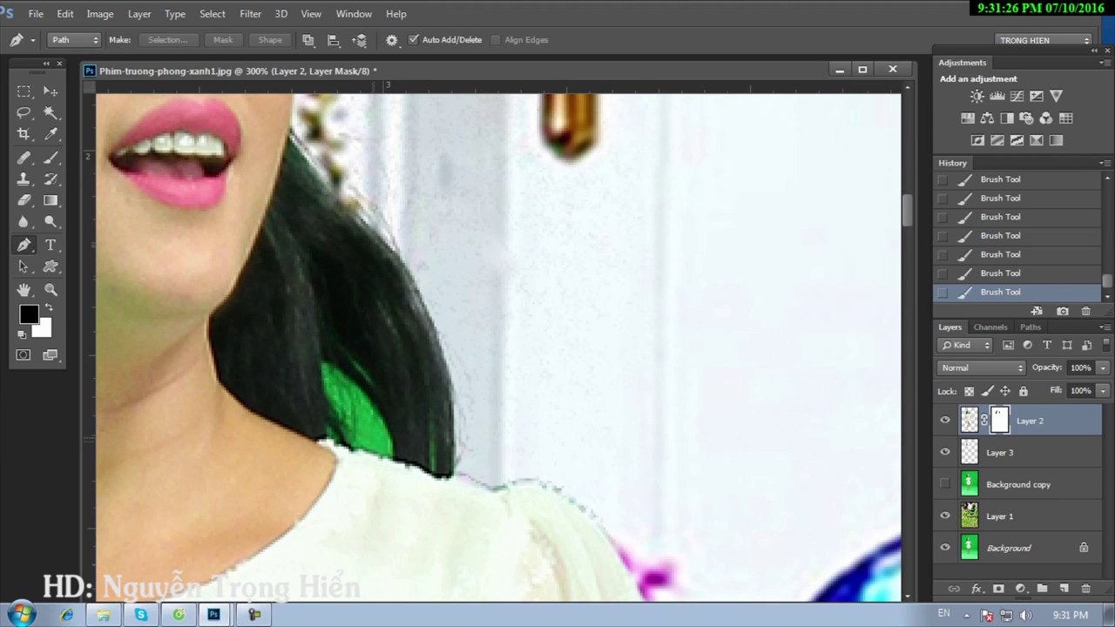
Step: Outline the green wedge between hair and shoulder with the pen and make it a selection
left_click(391, 462)
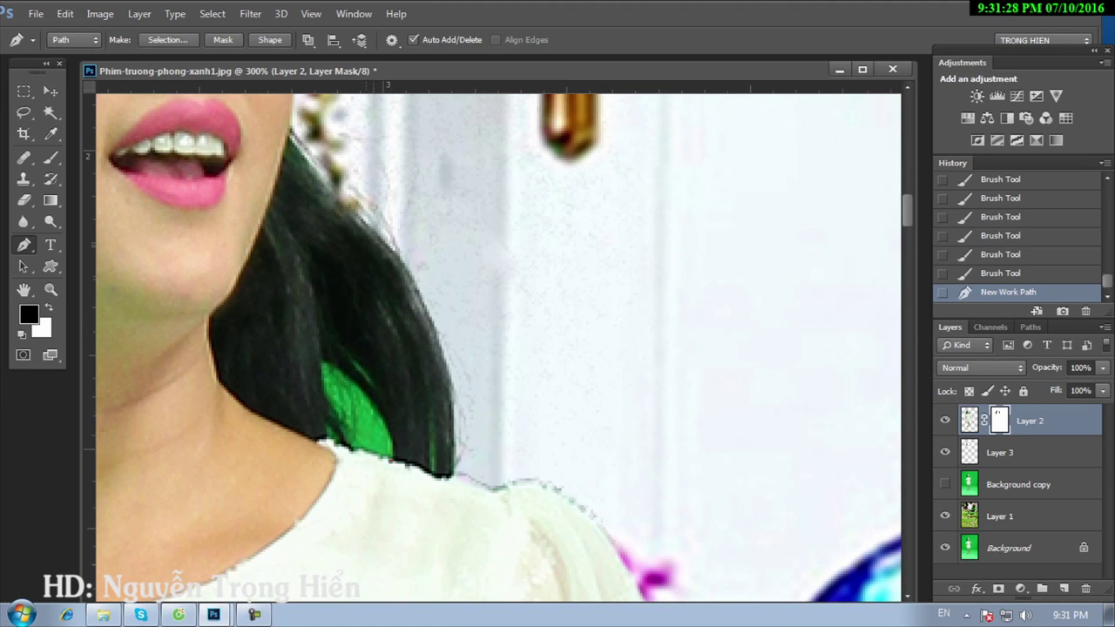
left_click(309, 433)
left_click(327, 402)
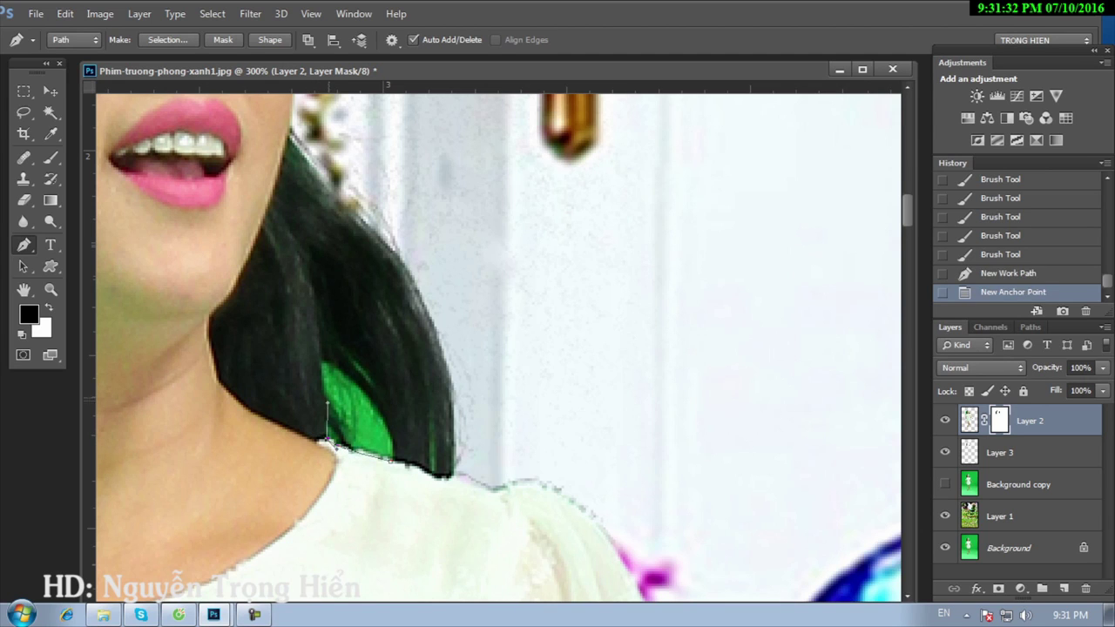
left_click(323, 359)
left_click_drag(391, 456, 407, 422)
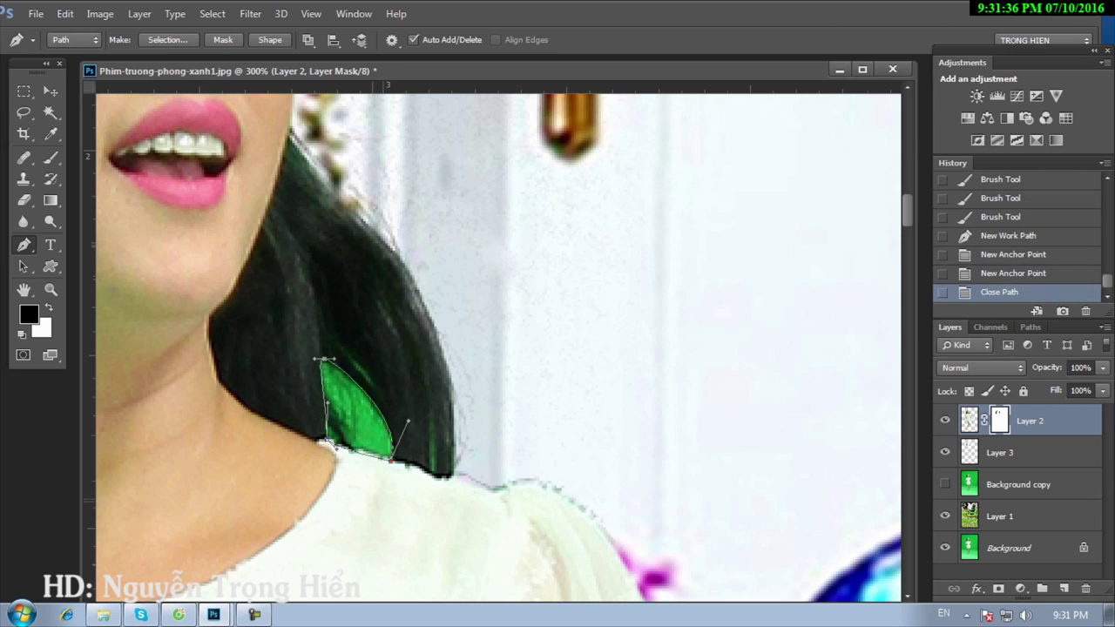
key("ctrl+Return")
Step: Feather it 0.5 px, delete it from the mask, deselect, and fit the image on screen
key("shift+F6")
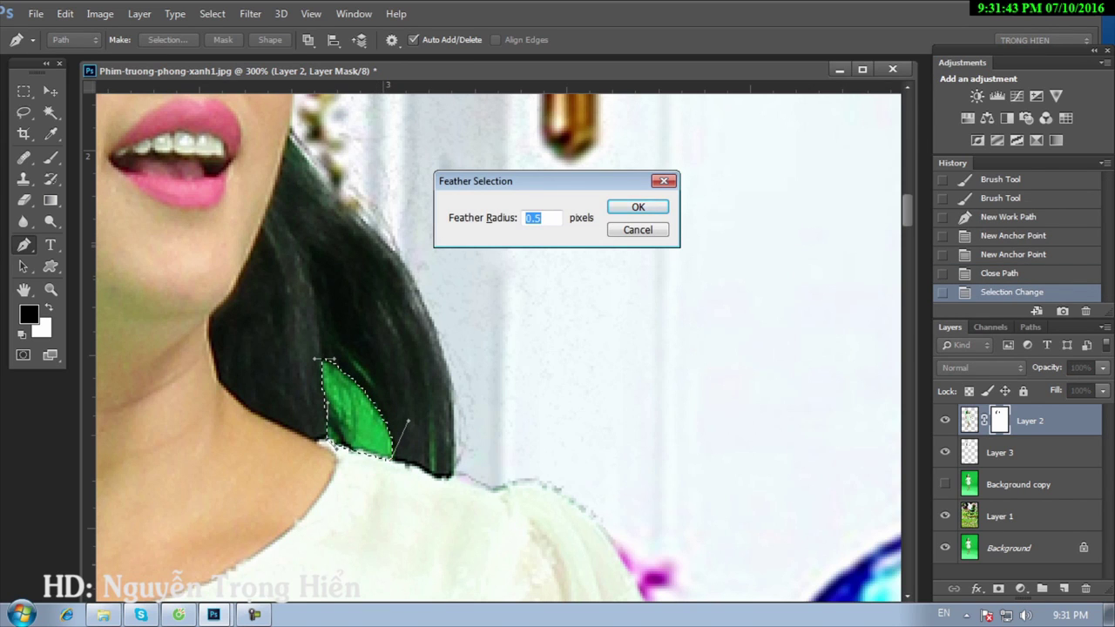
key("Return")
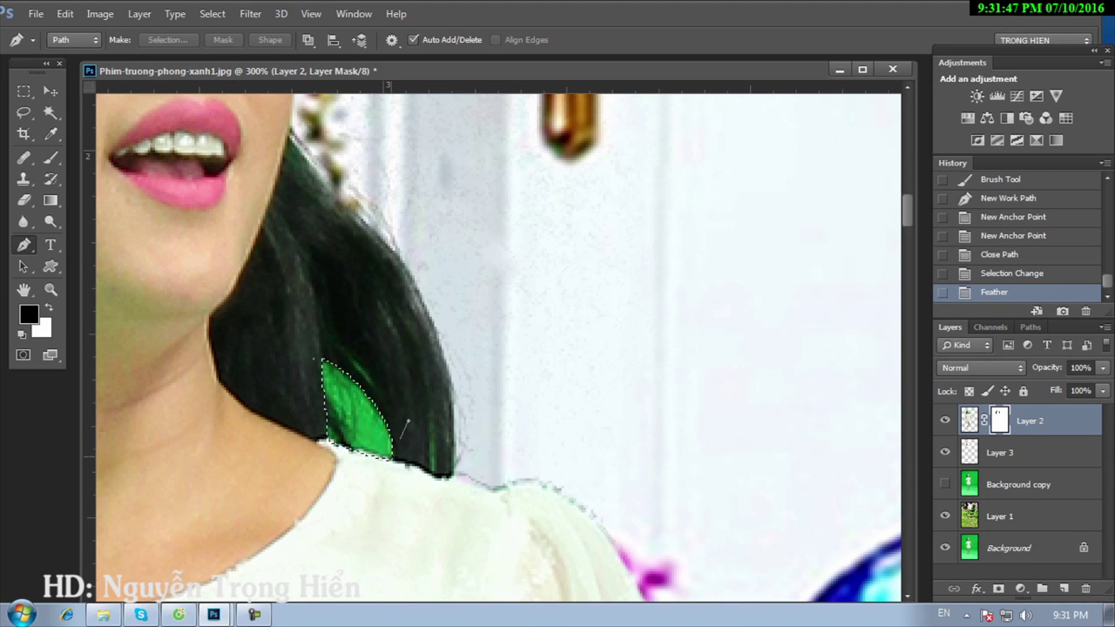
key("x")
key("Delete")
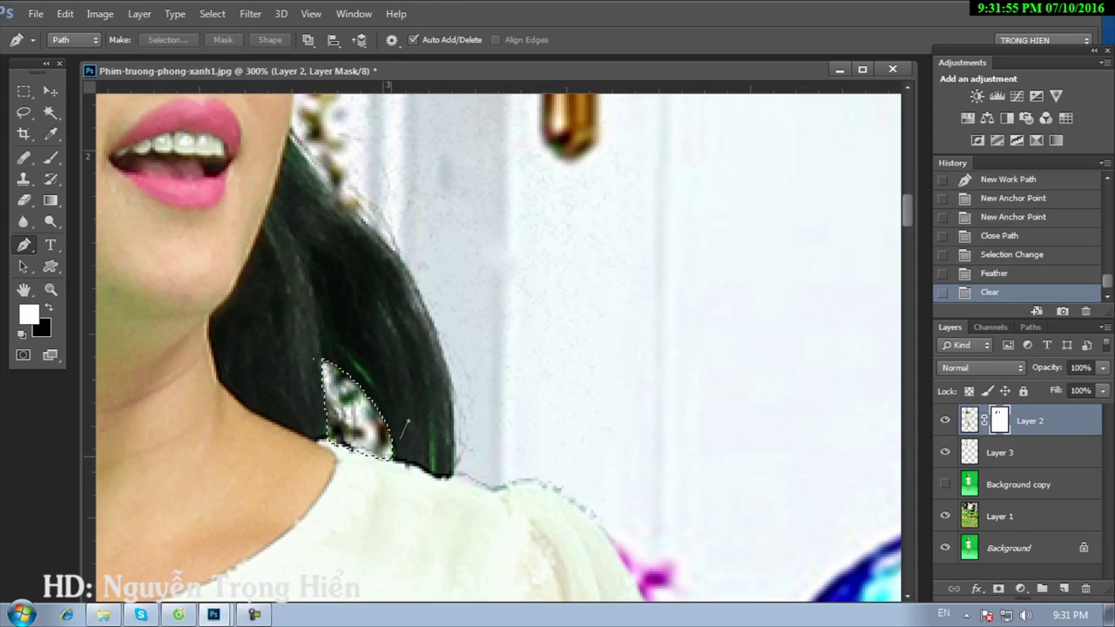
key("ctrl+d")
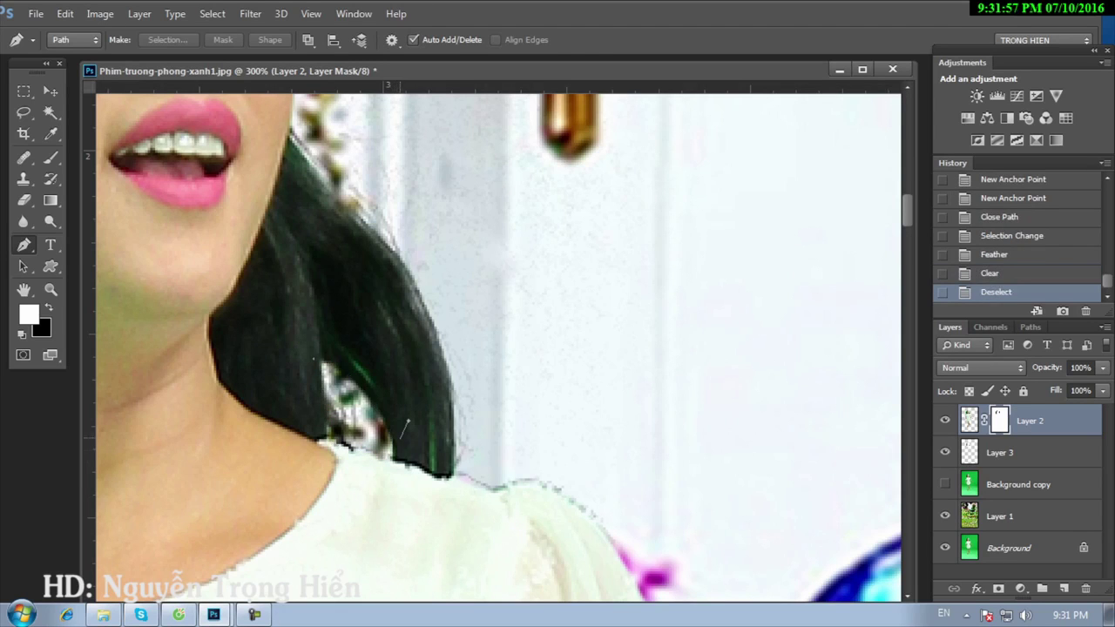
key("ctrl+0")
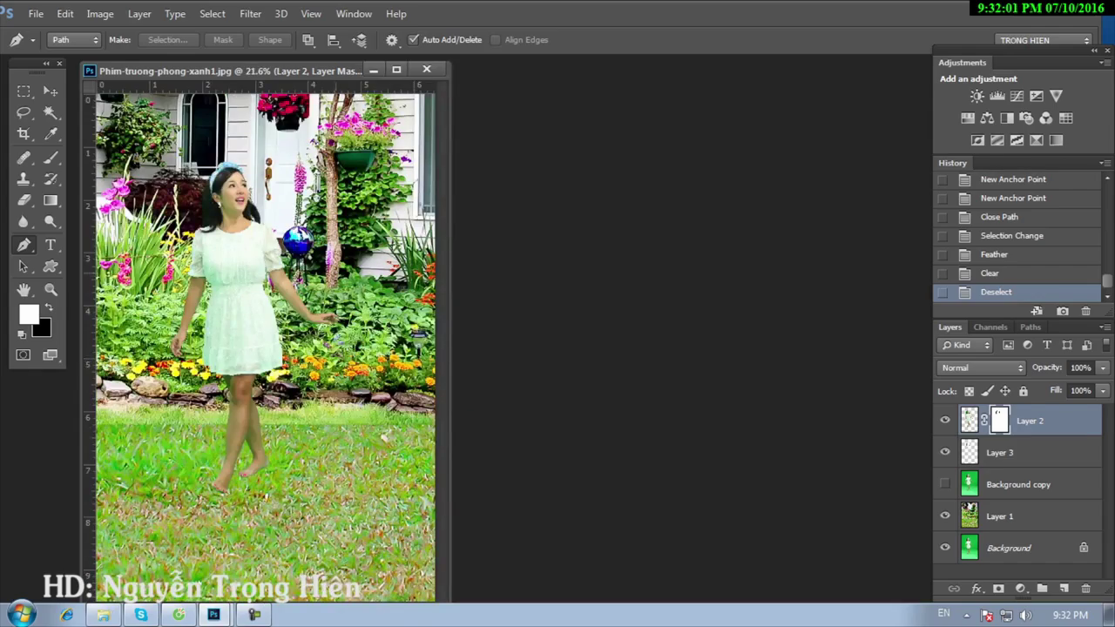
Step: Zoom in on the girl's face and lock Layer 2's transparent pixels
key("f")
key("z")
key("ctrl+plus")
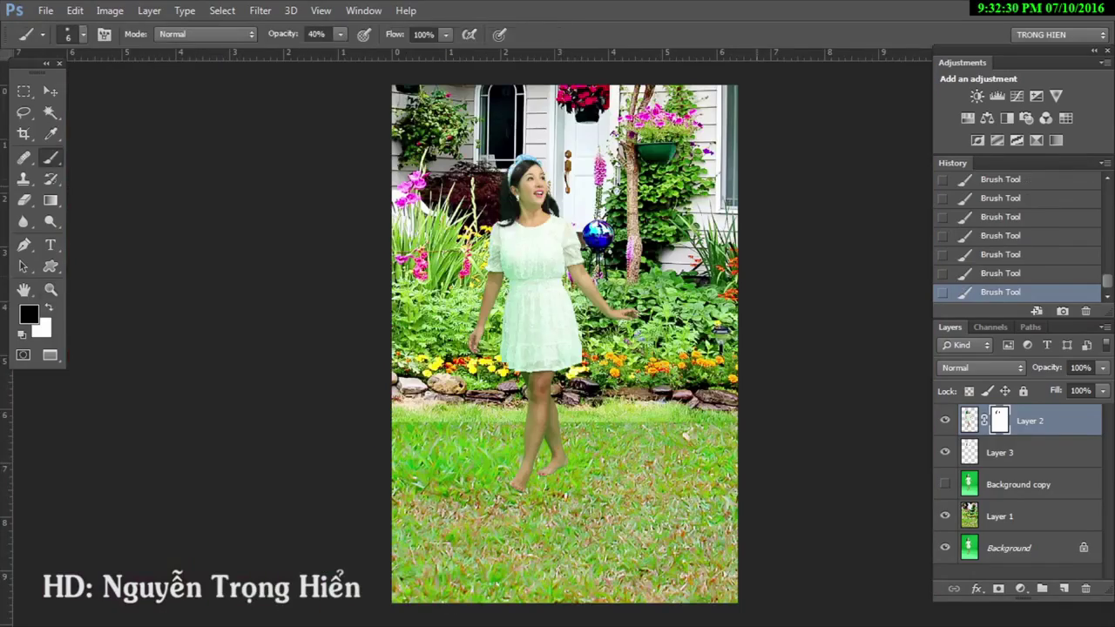
key("z")
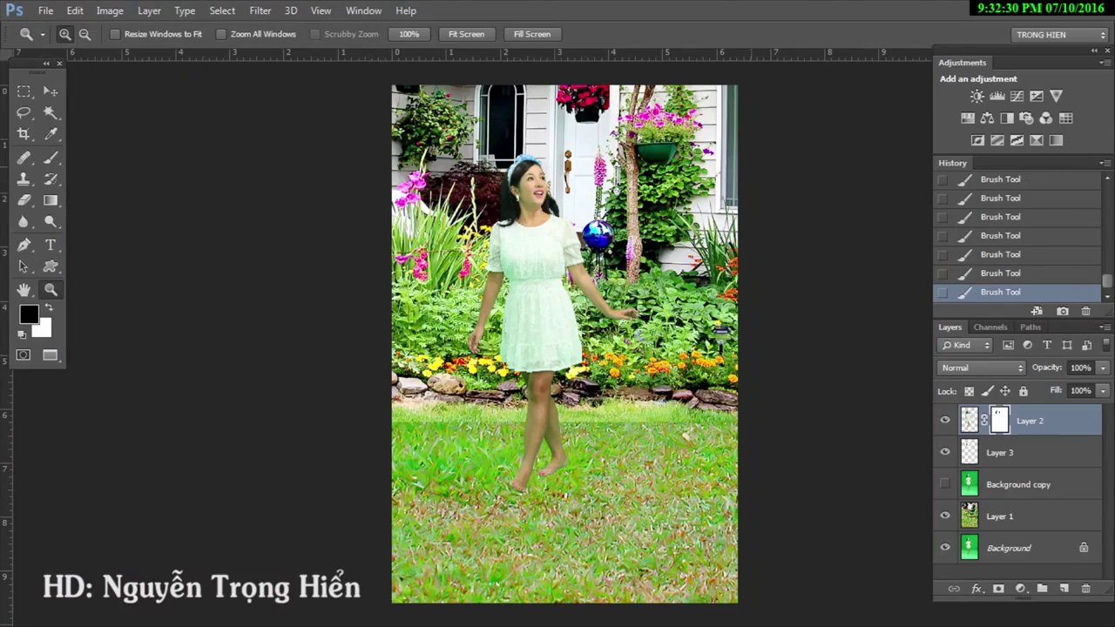
left_click_drag(517, 131, 610, 204)
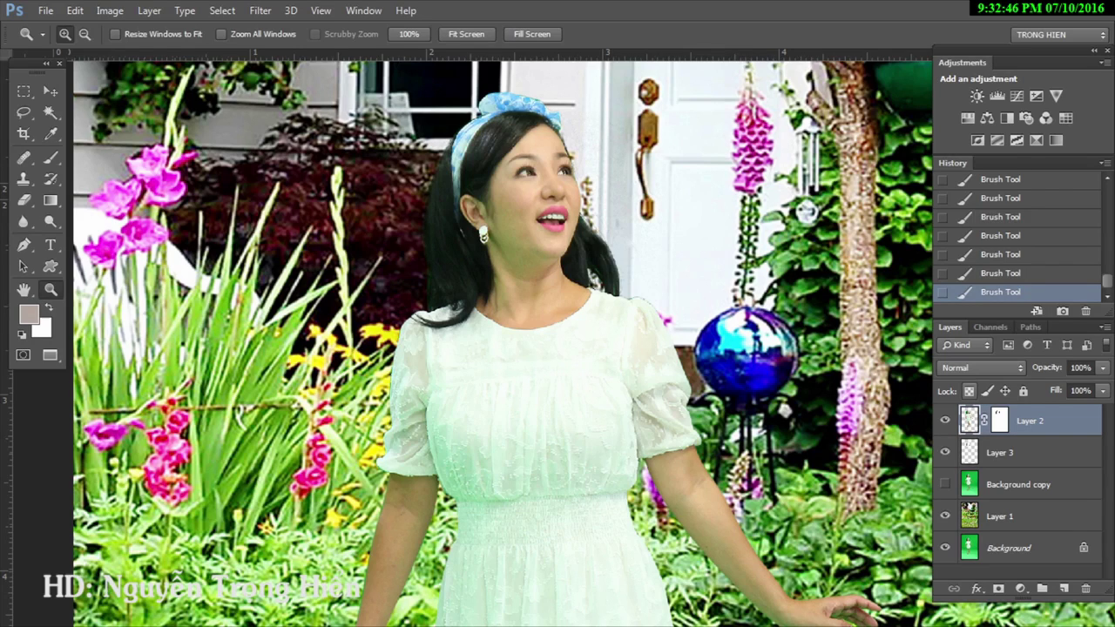
left_click(968, 391)
Step: Fit the whole image in view and select the standard Brush Tool
left_click(566, 342)
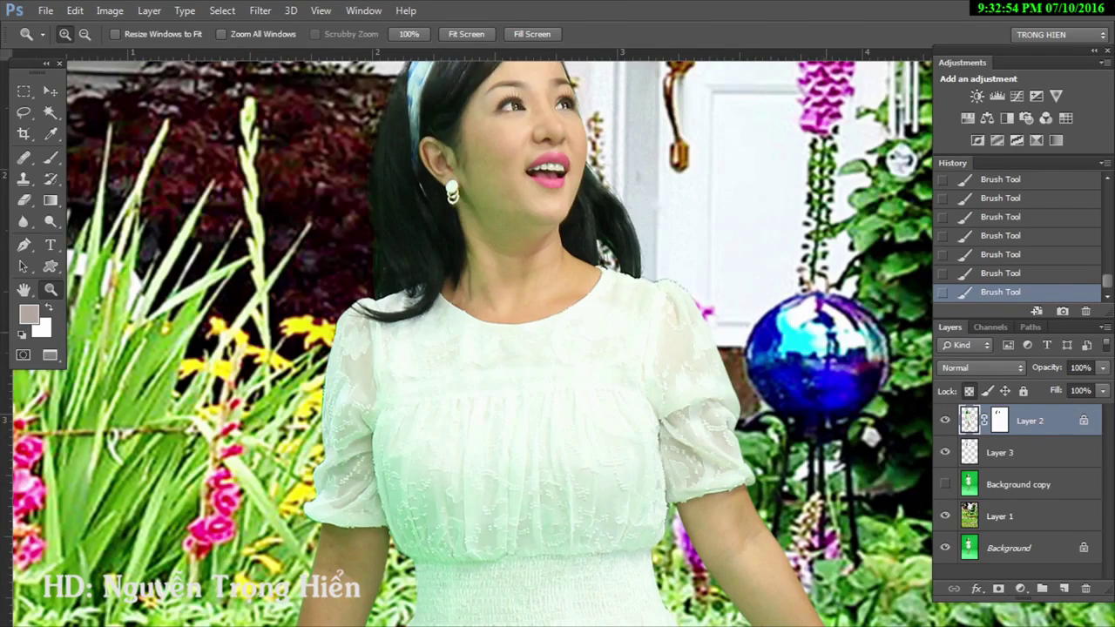
key("ctrl+0")
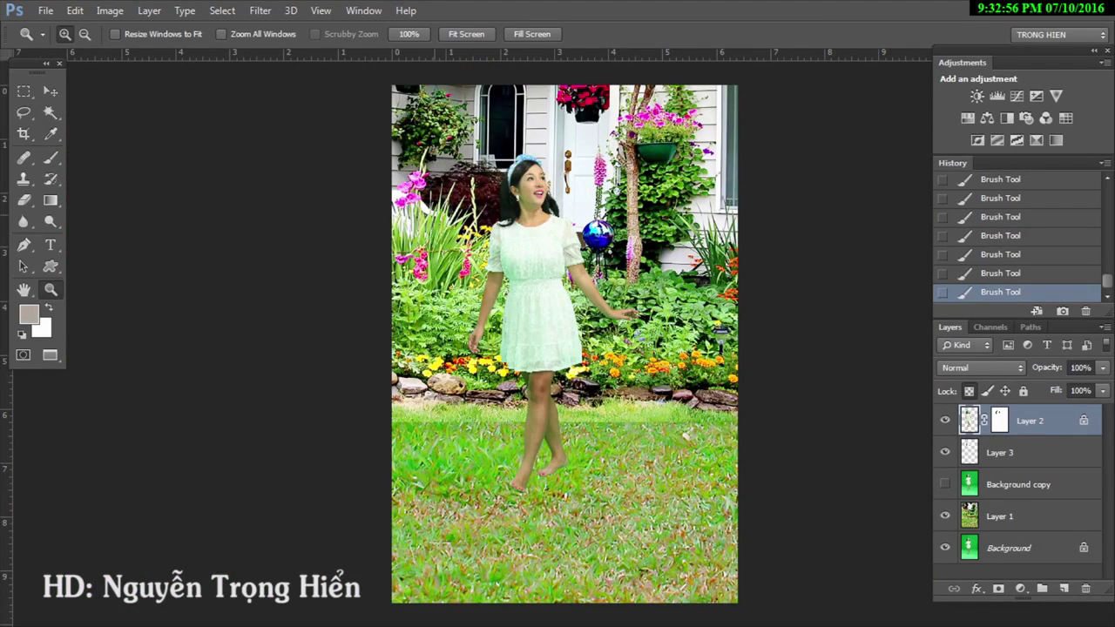
left_click(51, 158)
right_click(51, 158)
left_click(105, 154)
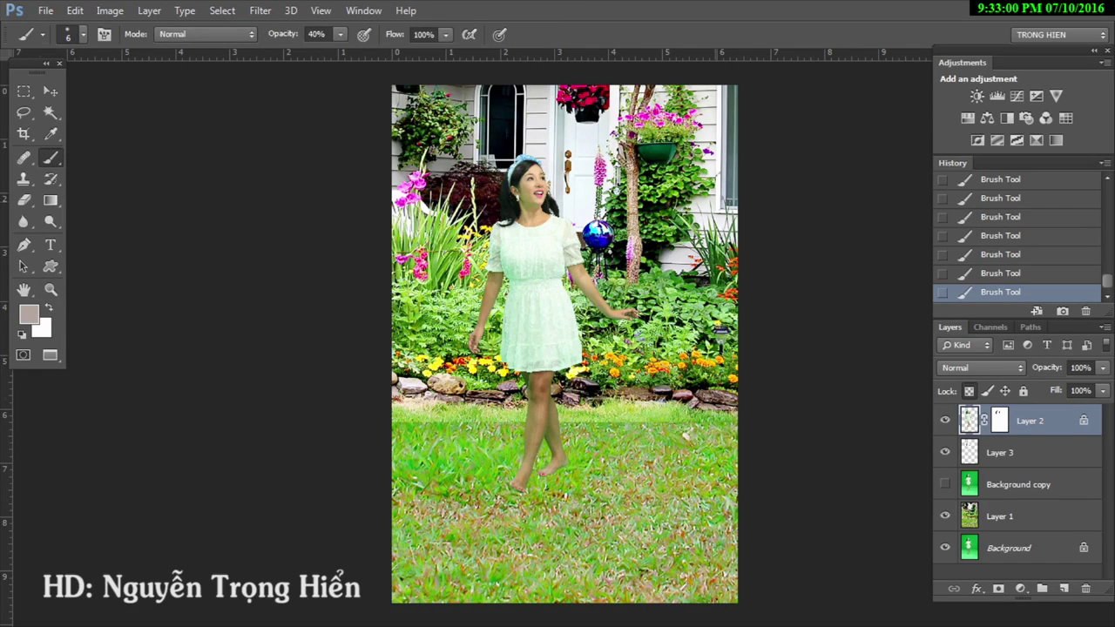
Step: Zoom in close on the girl's face to inspect the green-tinted skin
key("z")
left_click(531, 195)
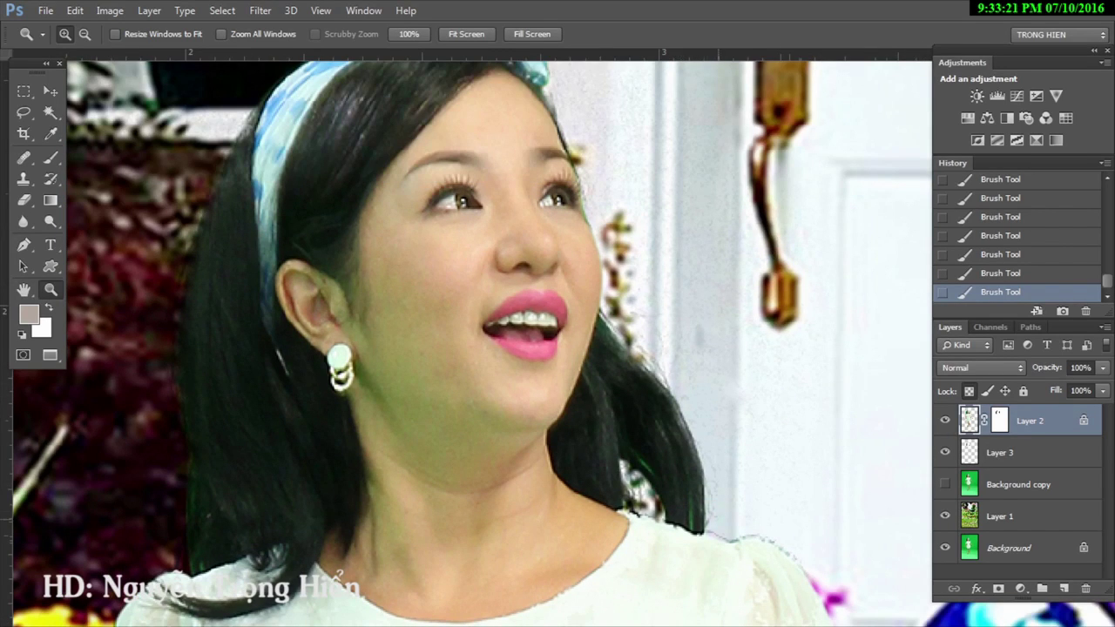
scroll(470, 339, "down", 5)
scroll(470, 339, "down", 5)
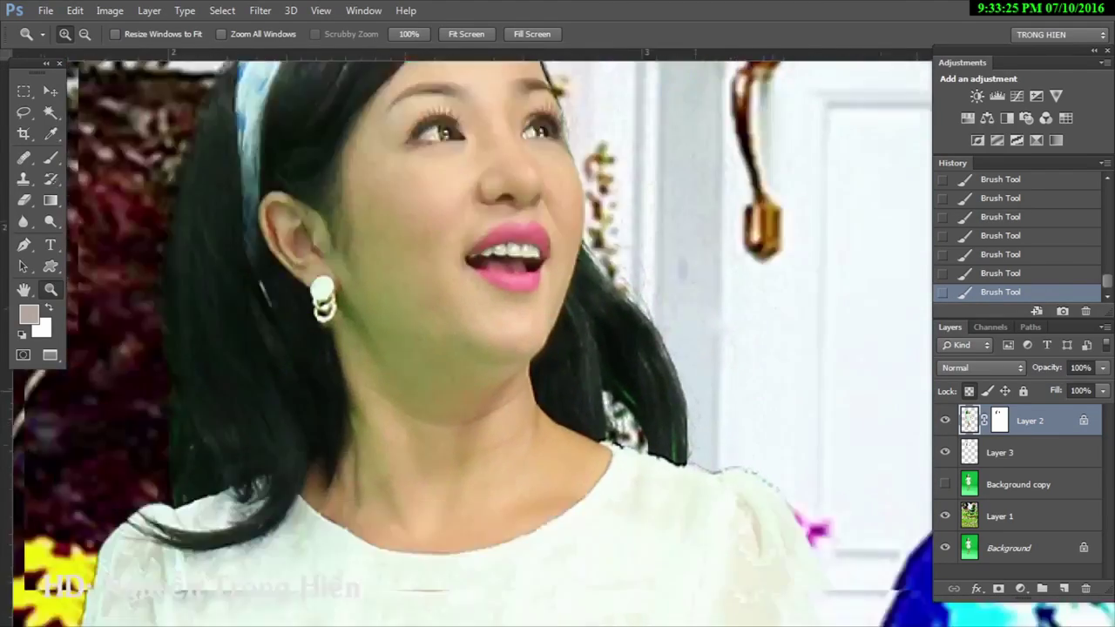
scroll(470, 340, "down", 5)
scroll(470, 339, "down", 3)
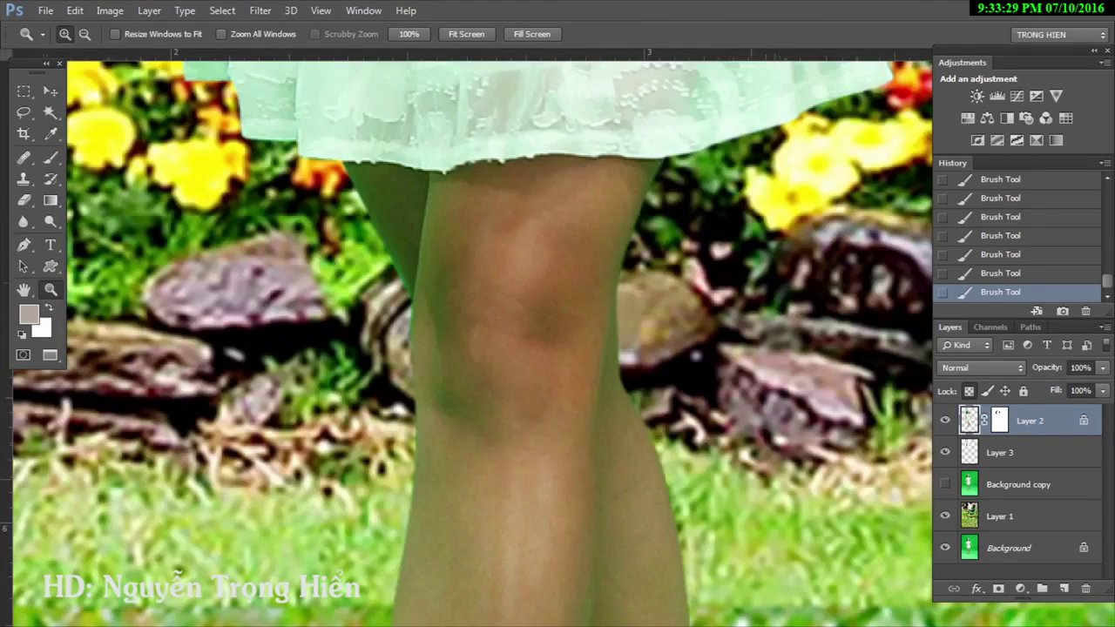
scroll(470, 340, "down", 1)
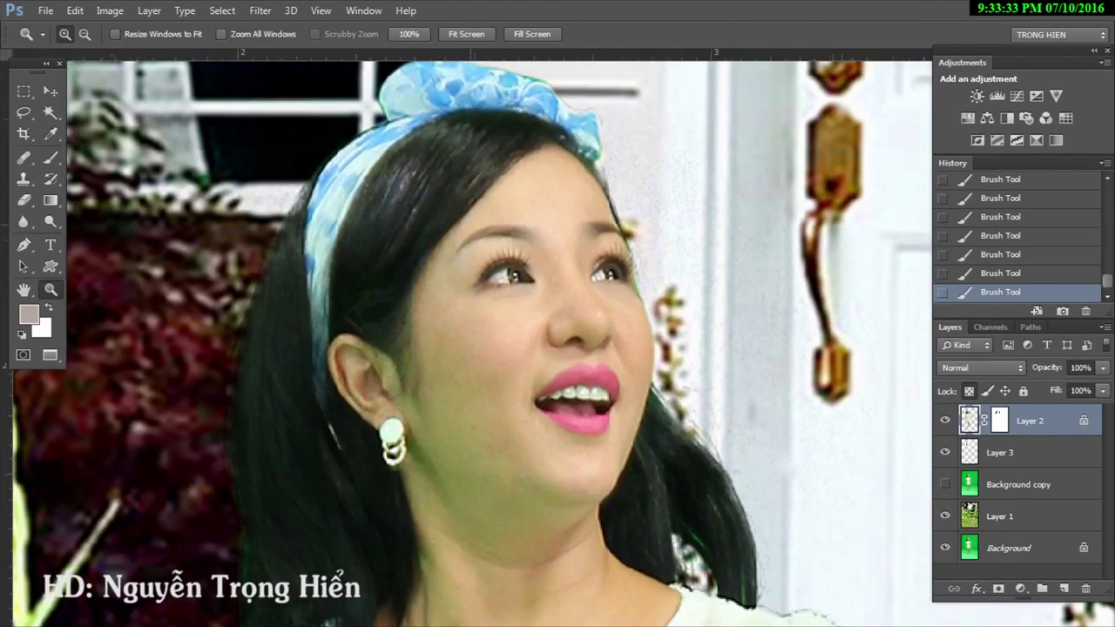
Step: Reselect the standard Brush and open its blend Mode list
left_click(50, 158)
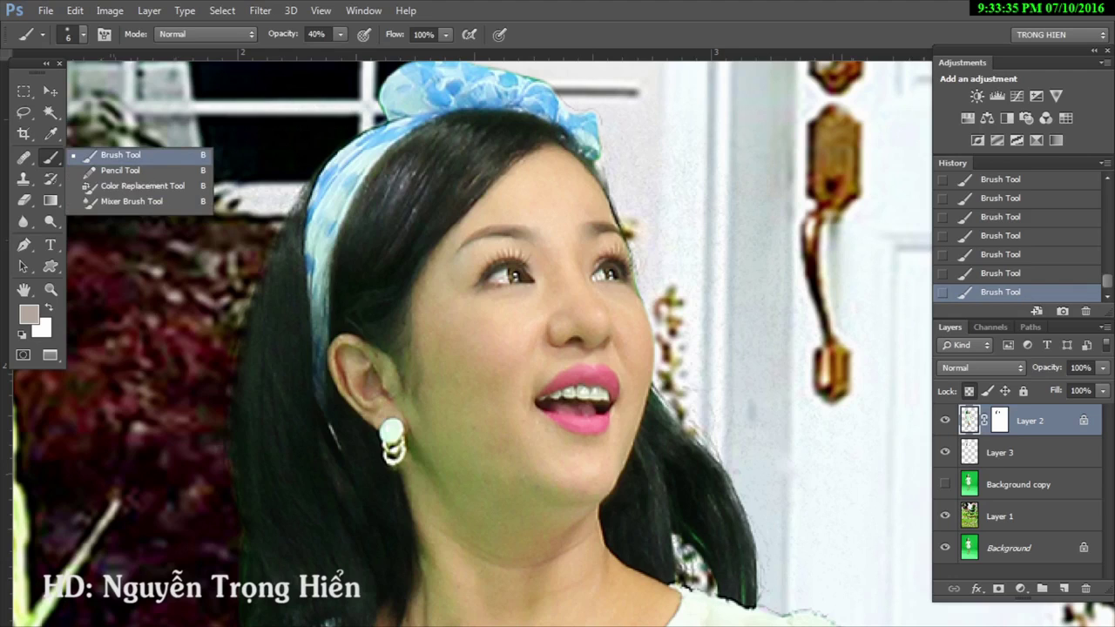
left_click(120, 155)
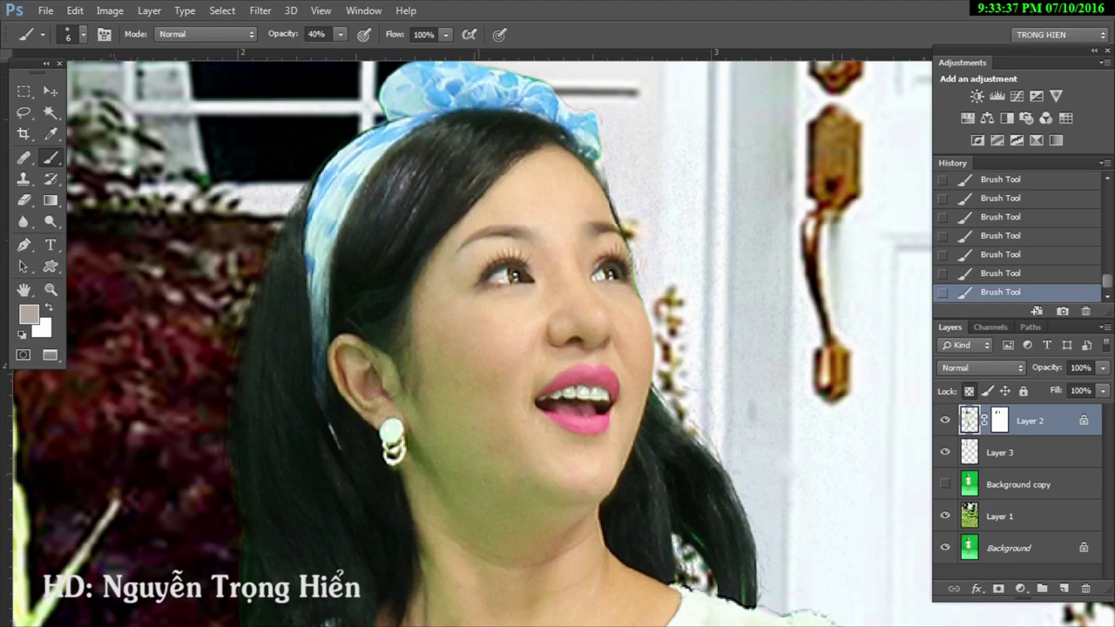
left_click(205, 34)
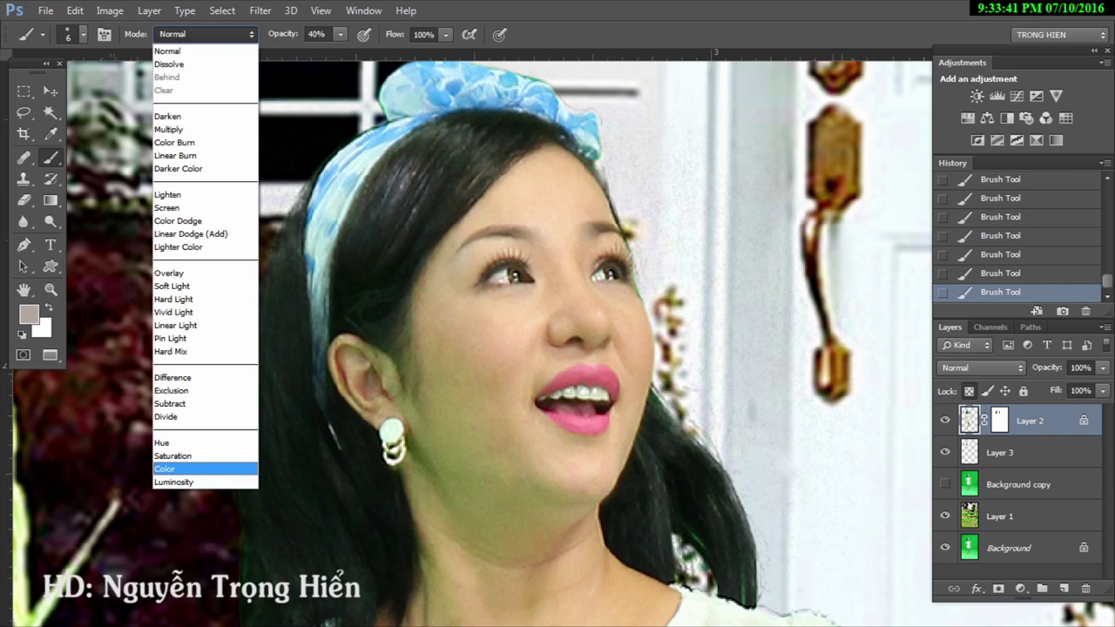
Step: Set the brush to Color blend mode, 20 px size and 20% opacity
left_click(174, 468)
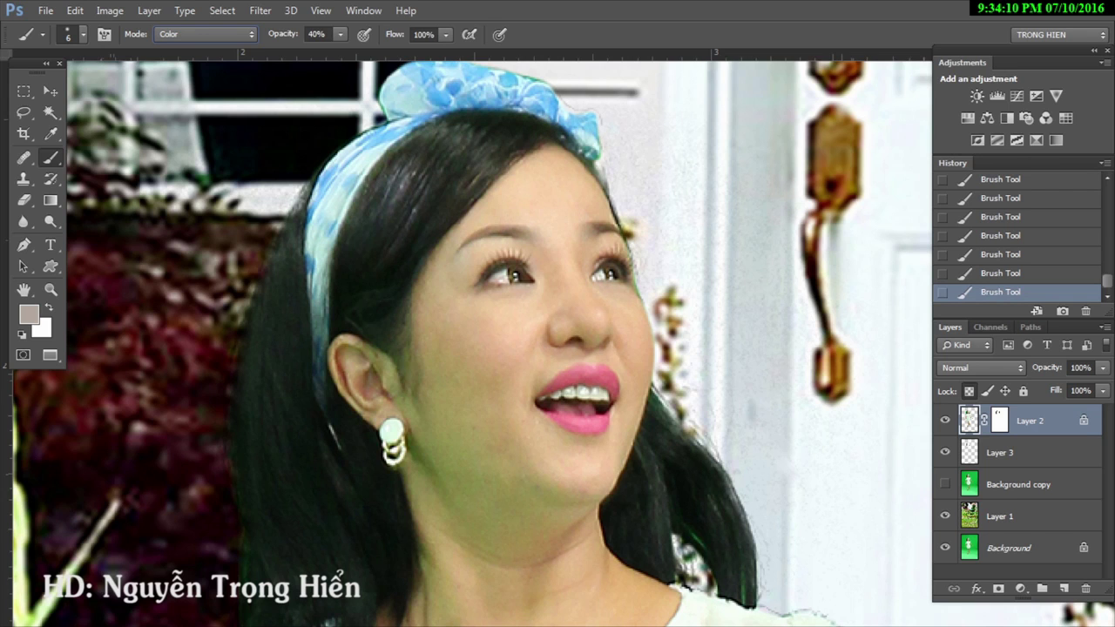
scroll(472, 338, "down", 1)
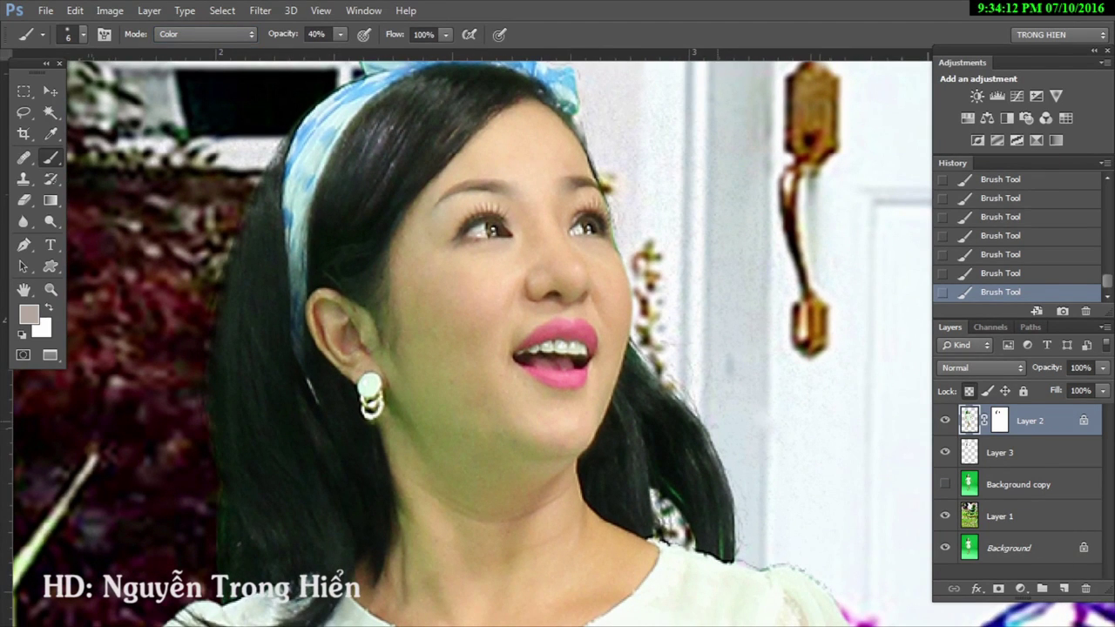
key("bracketright")
key("bracketright")
key("bracketright")
key("bracketright")
key("bracketright")
right_click(392, 245)
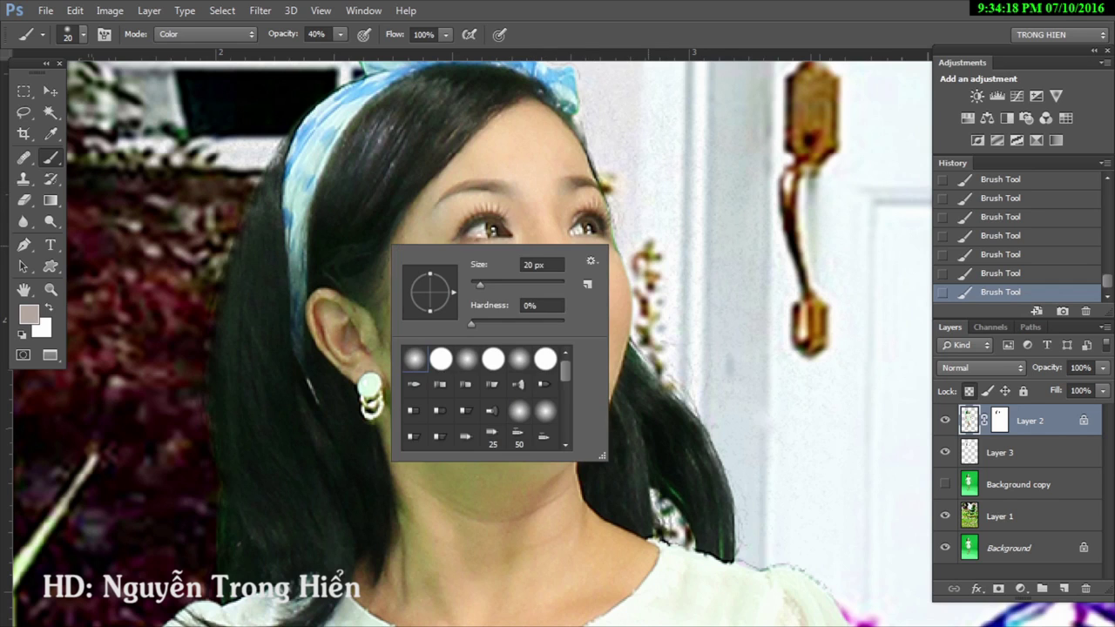
key("Escape")
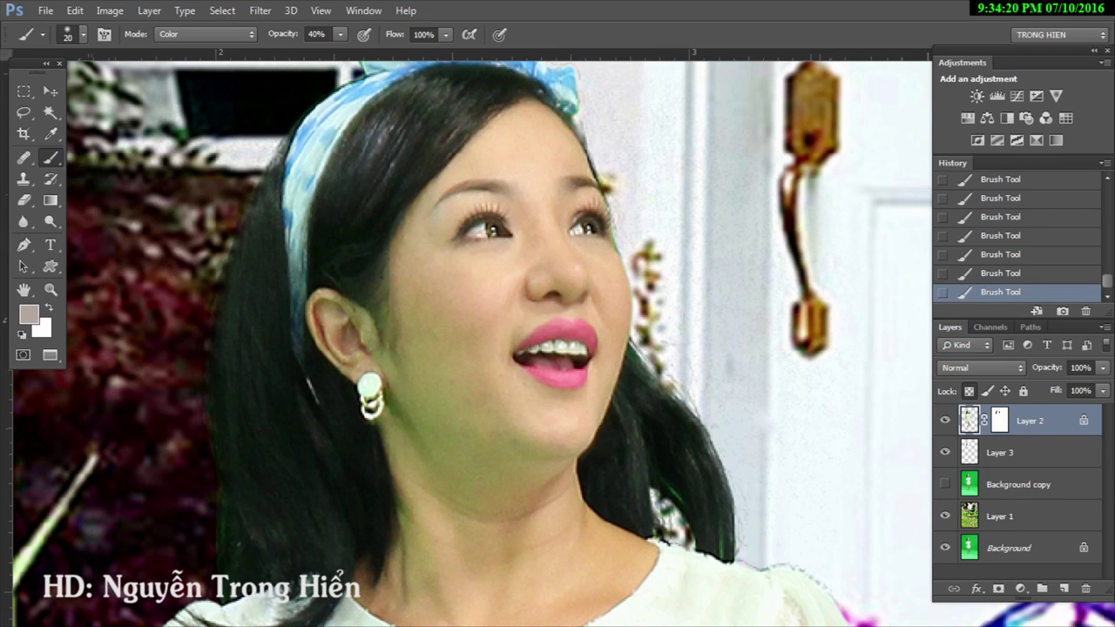
key("Return")
type("20")
key("Return")
Step: Pan across the face and sample peach and tan skin tones to paint with
scroll(569, 340, "up", 1)
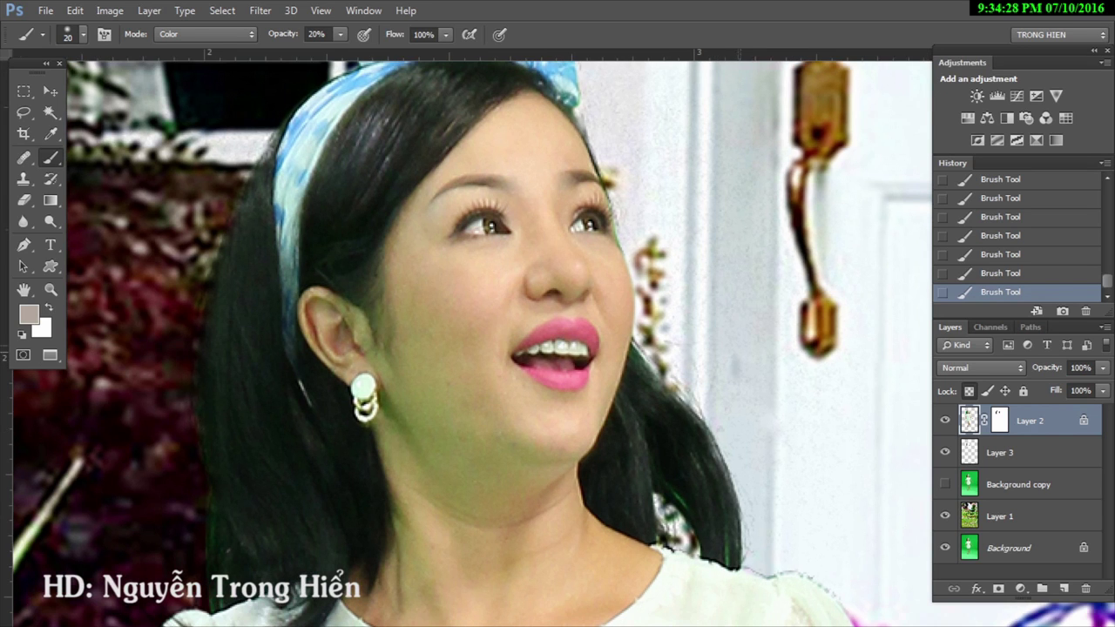
scroll(569, 341, "up", 1)
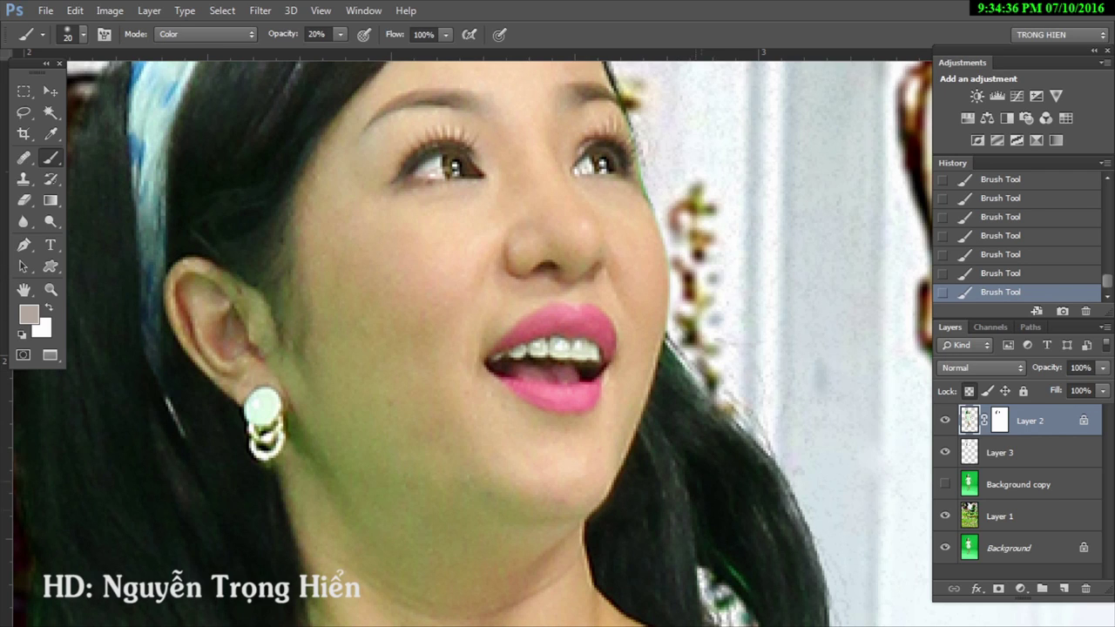
left_click(662, 279, "alt")
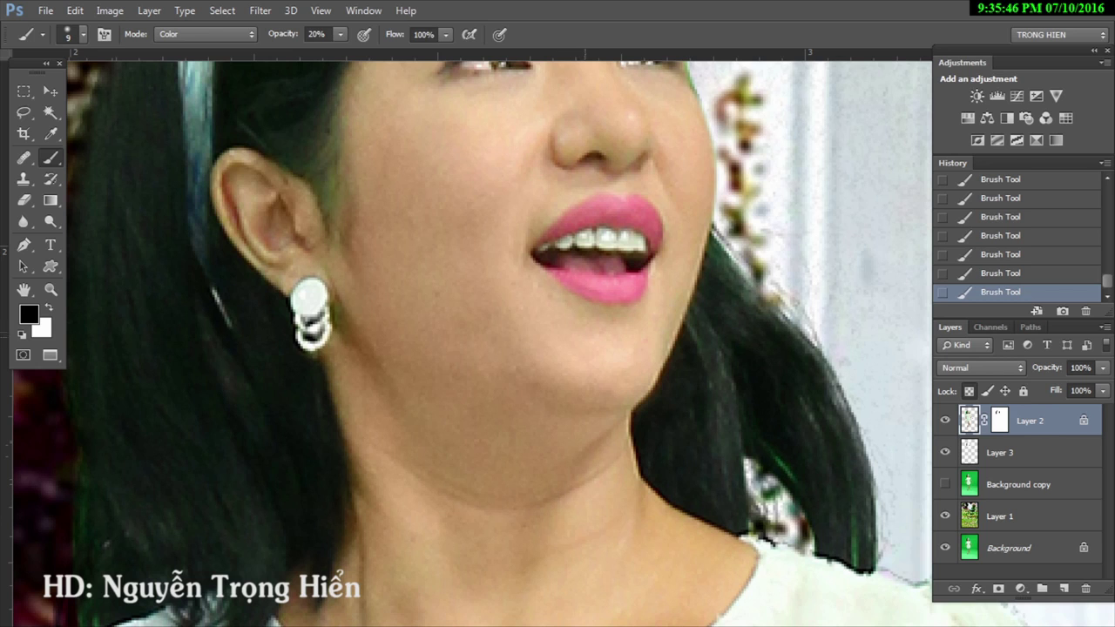
left_click(618, 349, "alt")
left_click_drag(871, 218, 666, 392)
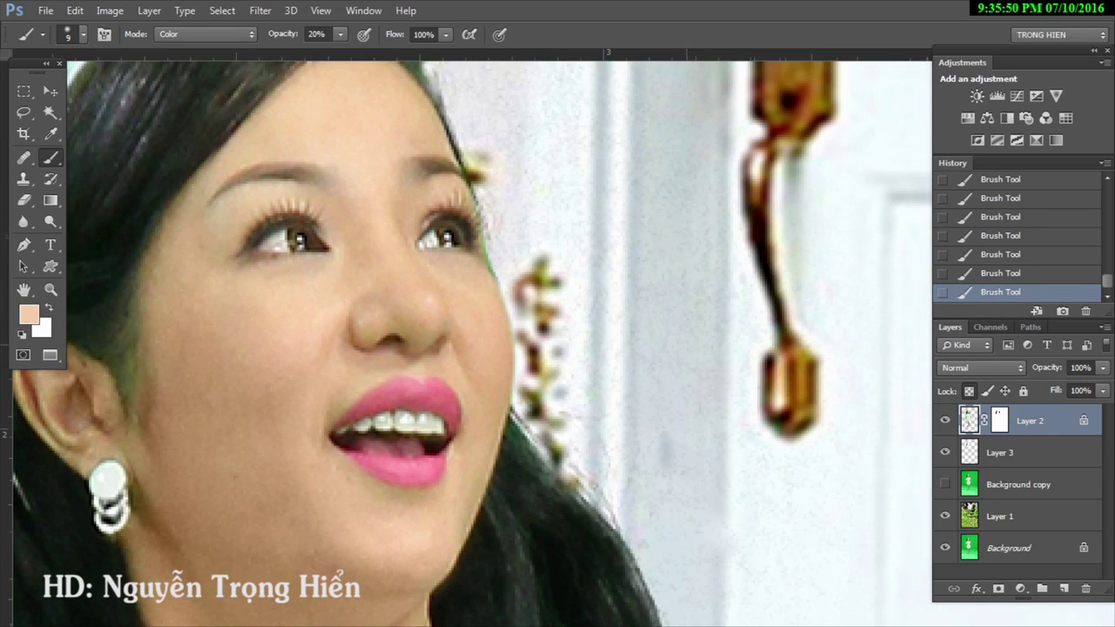
left_click_drag(747, 307, 692, 392)
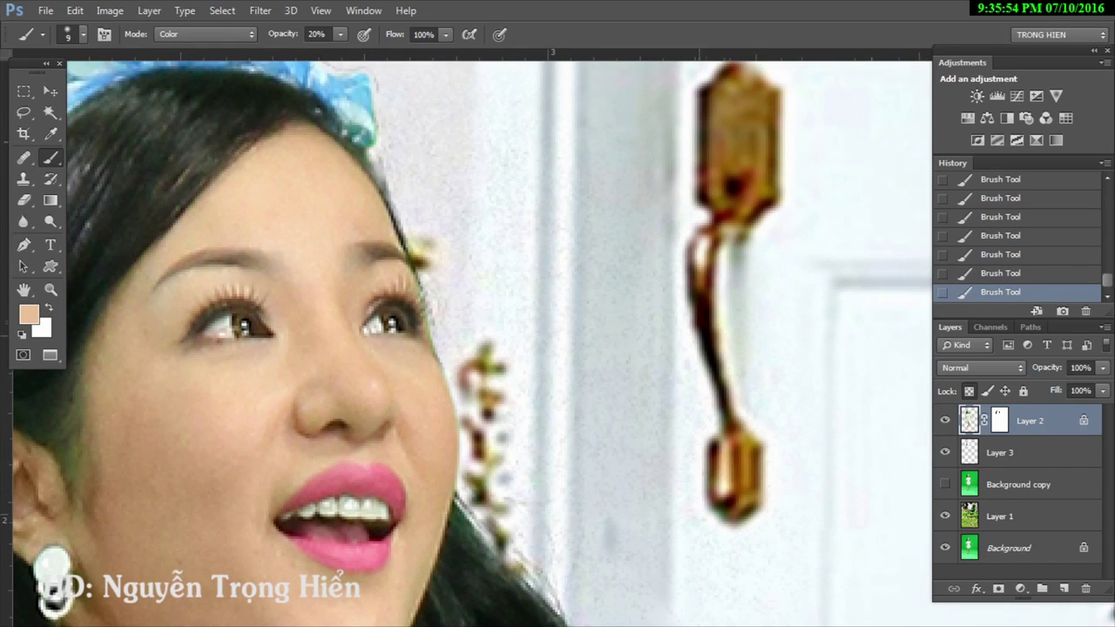
left_click_drag(697, 337, 702, 396)
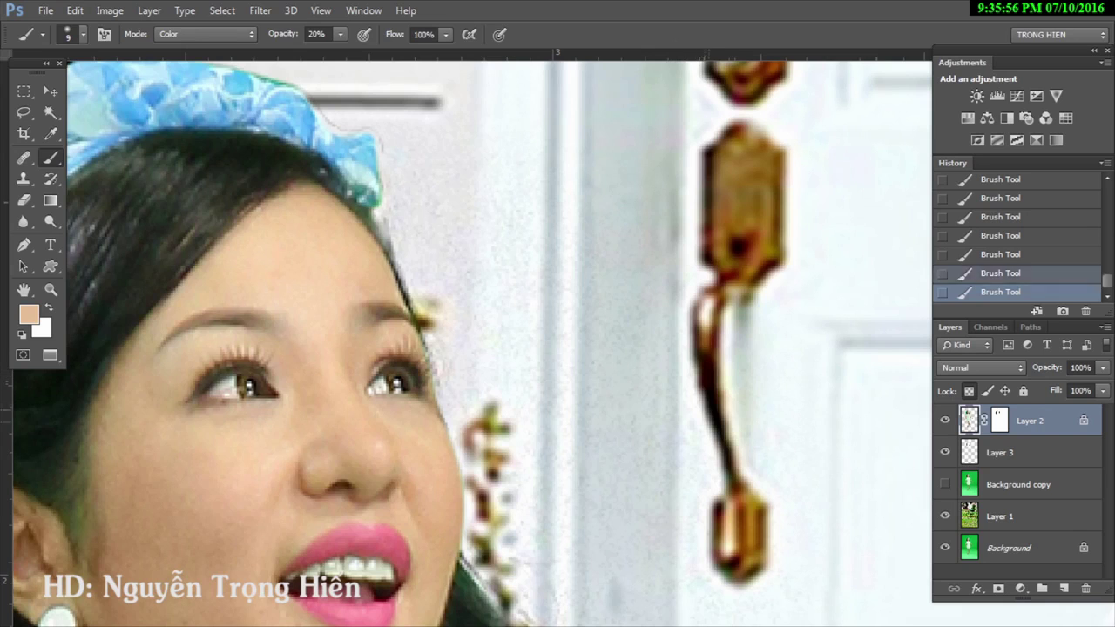
left_click(723, 191, "alt")
mouse_move(676, 348)
left_mouse_down()
mouse_move(708, 416)
mouse_move(687, 36)
left_mouse_up()
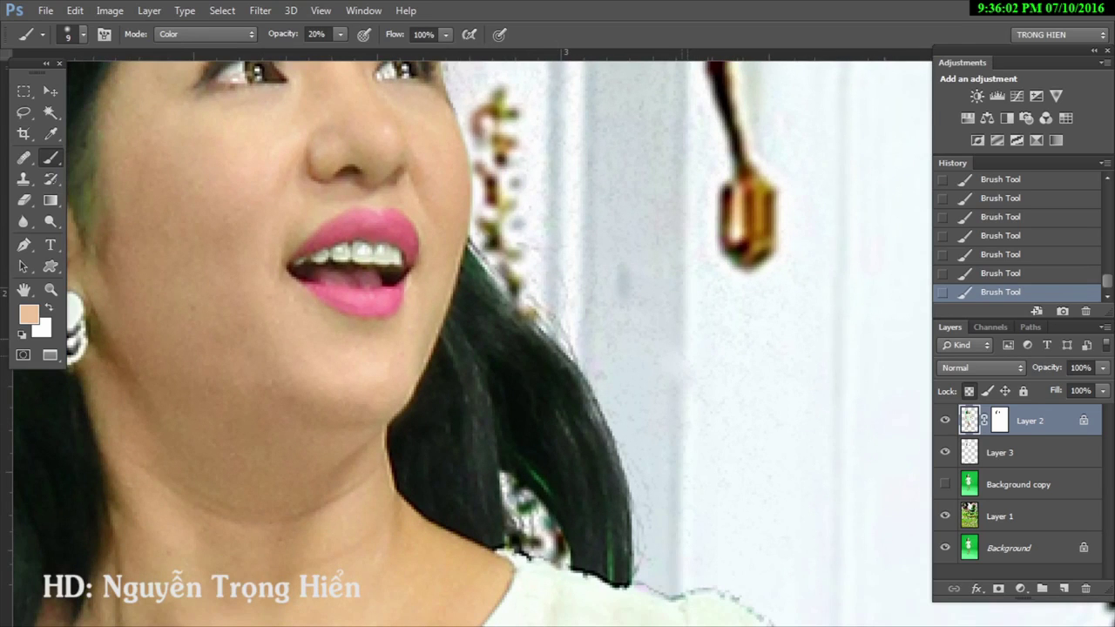
Step: Resize the brush, sample the face's skin colour, and drop paint opacity to 10%
scroll(583, 316, "down", 3)
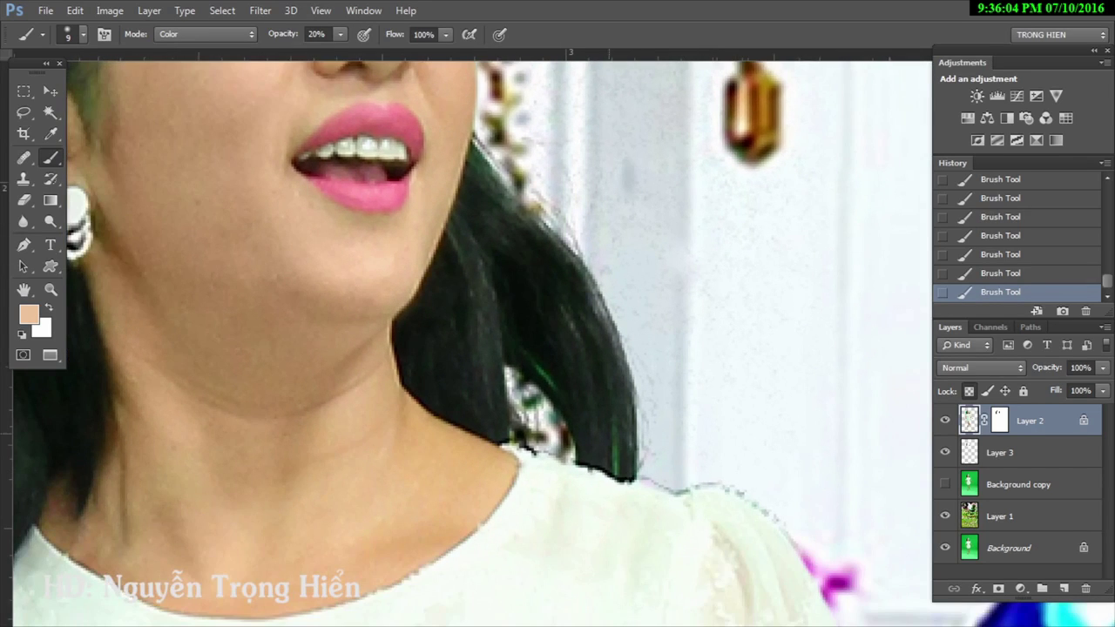
scroll(584, 316, "down", 1)
key("bracketright")
key("bracketright")
key("bracketright")
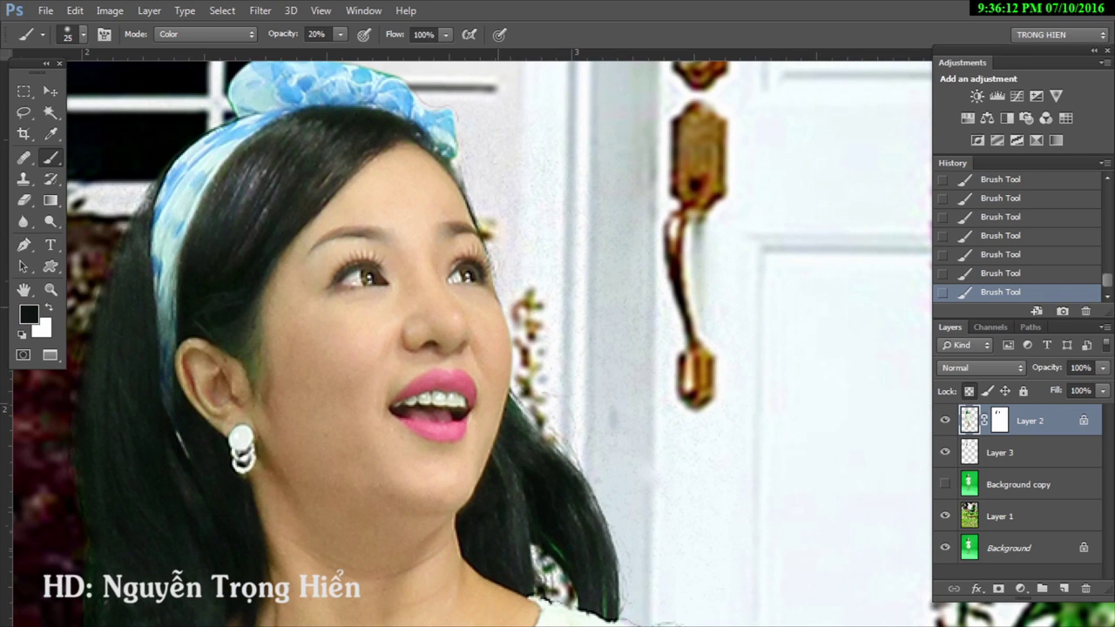
key("bracketleft")
left_click(435, 487, "alt")
key("1")
key("ctrl+z")
key("ctrl+z")
key("ctrl+z")
key("ctrl+z")
Step: Enlarge the Color-mode brush to 66 px and sample the dress's pale white
left_click_drag(470, 348, 423, 221)
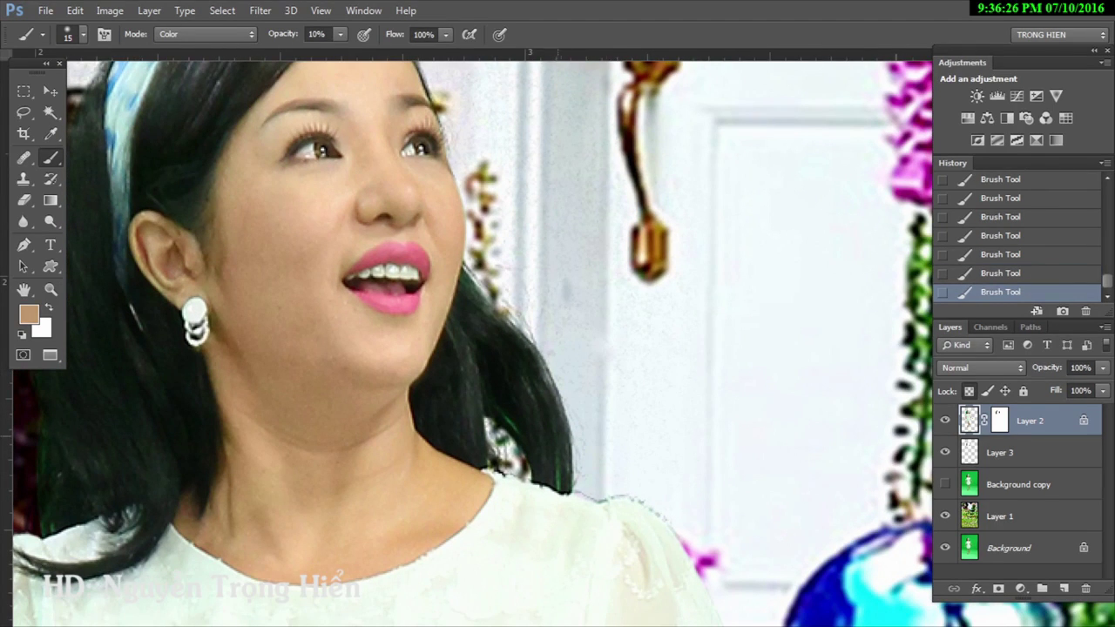
left_click_drag(522, 349, 292, 262)
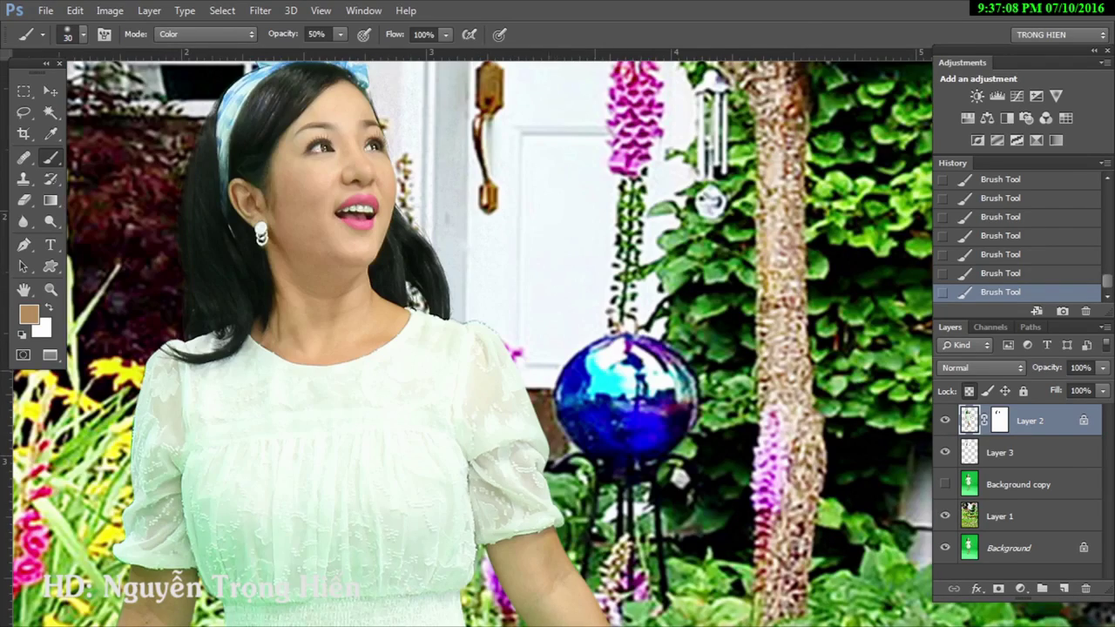
mouse_move(509, 352)
left_mouse_down()
mouse_move(470, 354)
mouse_move(596, 352)
left_mouse_up()
left_click_drag(523, 395, 522, 452)
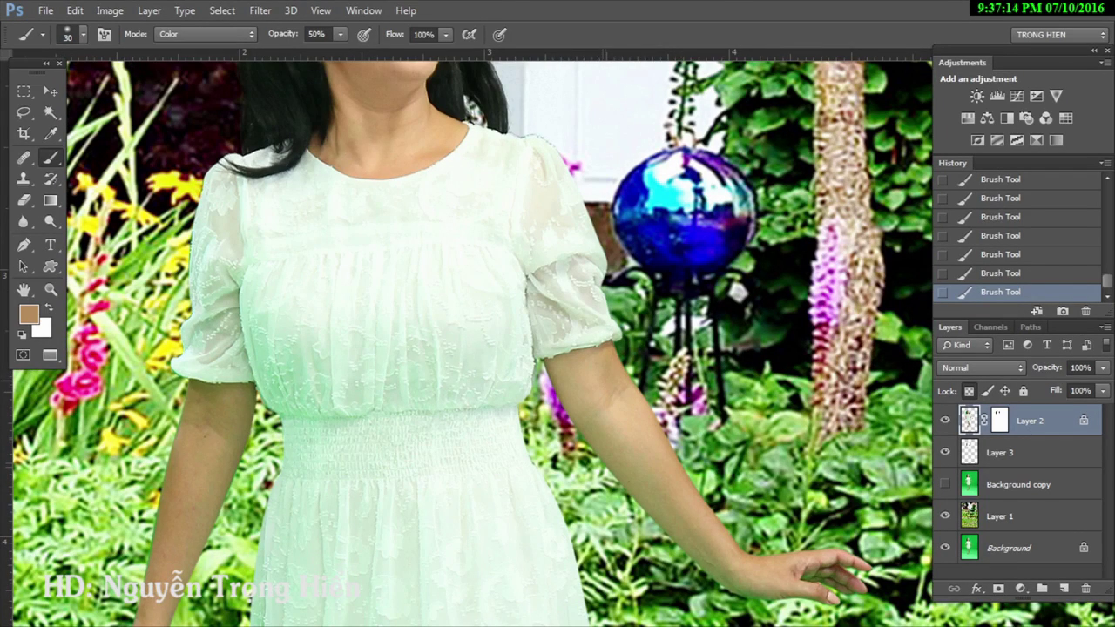
right_click(348, 329)
left_click_drag(442, 368, 458, 368)
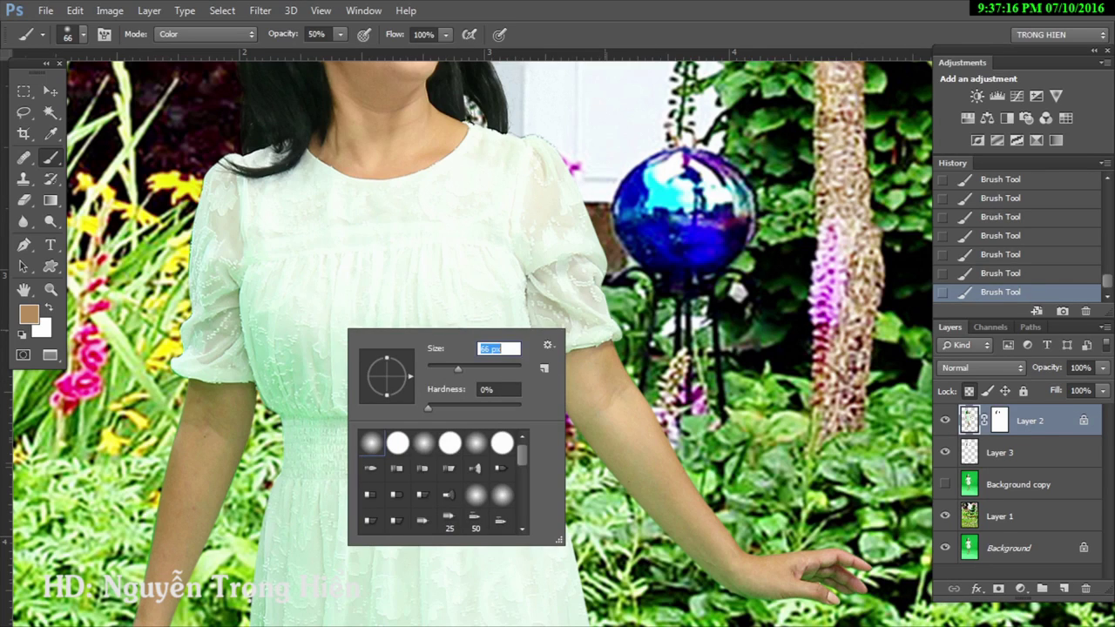
left_click(392, 261, "alt")
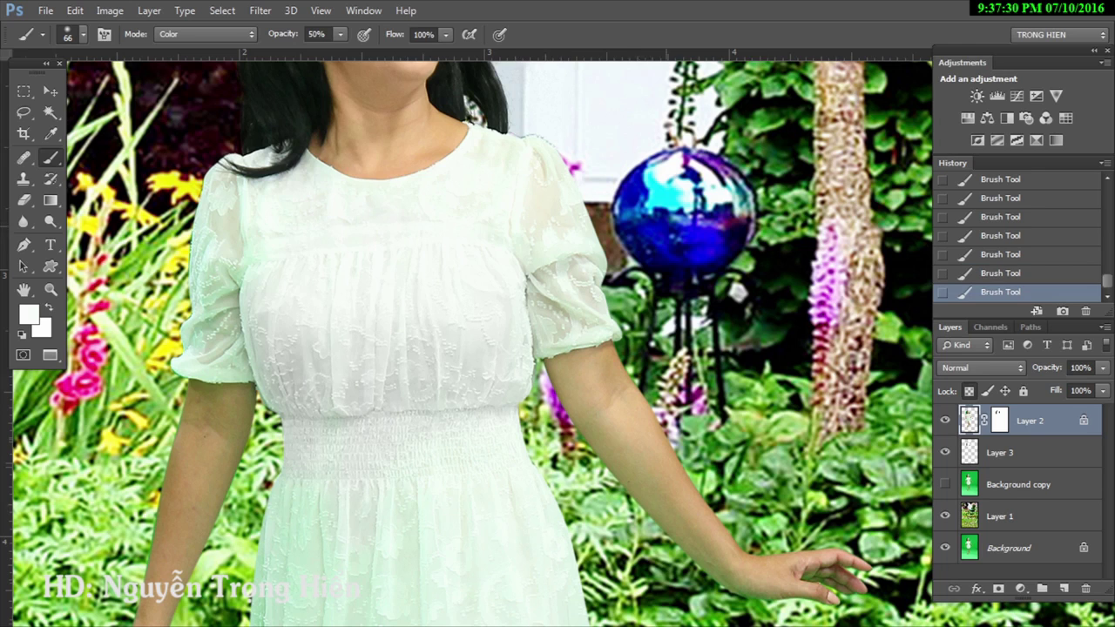
Step: Recheck the last two dress strokes and zoom in on the neckline and shoulders
key("ctrl+alt+z")
key("ctrl+alt+z")
key("ctrl+shift+z")
key("ctrl+shift+z")
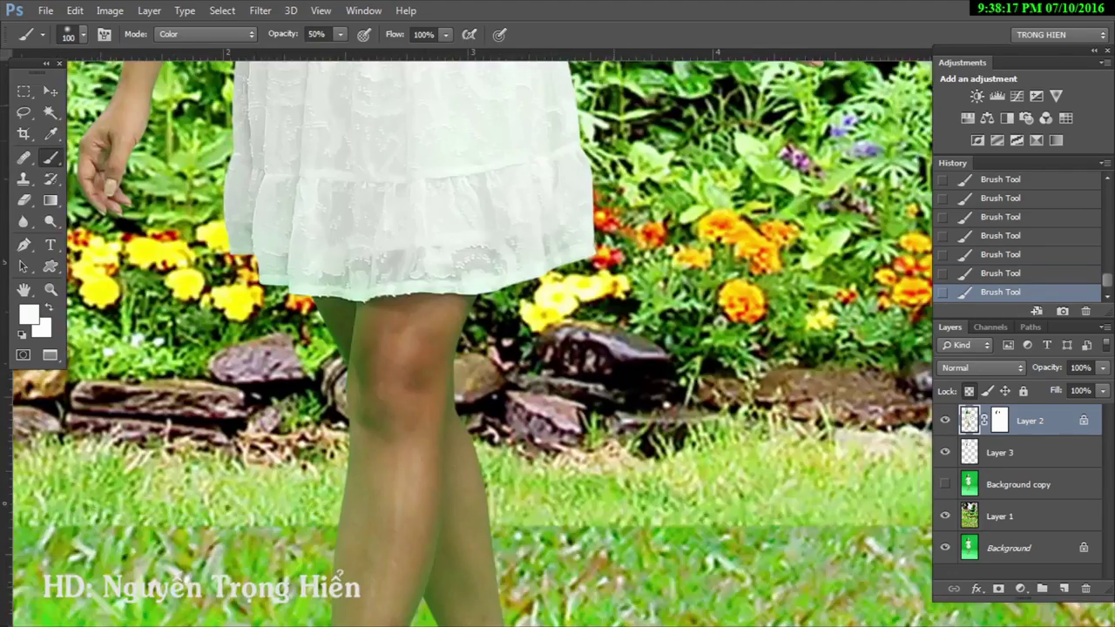
scroll(470, 340, "up", 5)
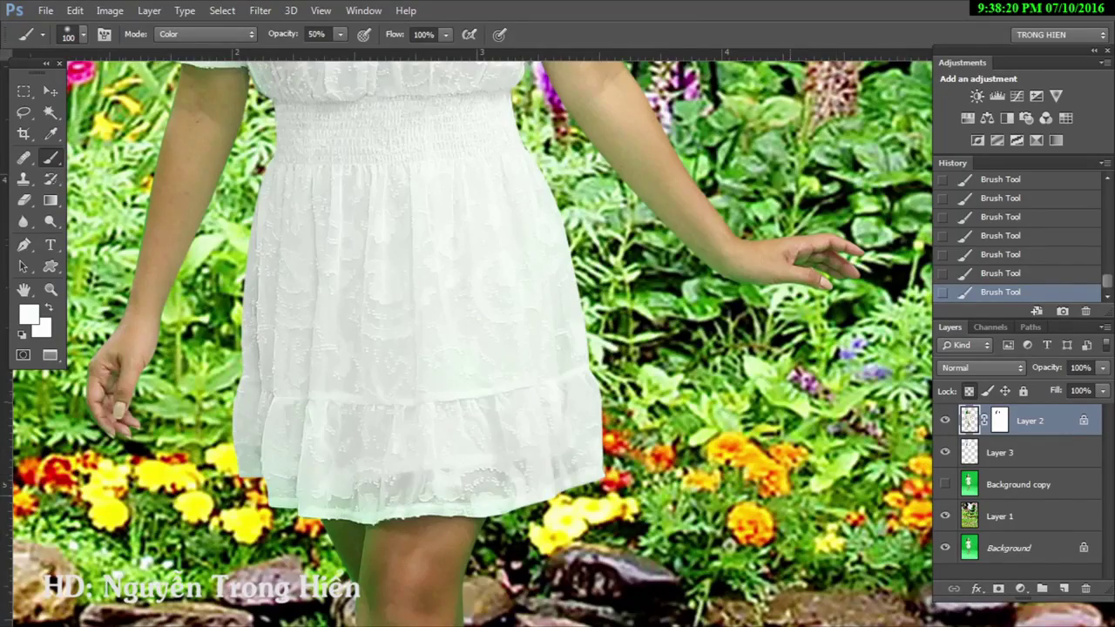
scroll(470, 340, "up", 5)
scroll(470, 340, "up", 1)
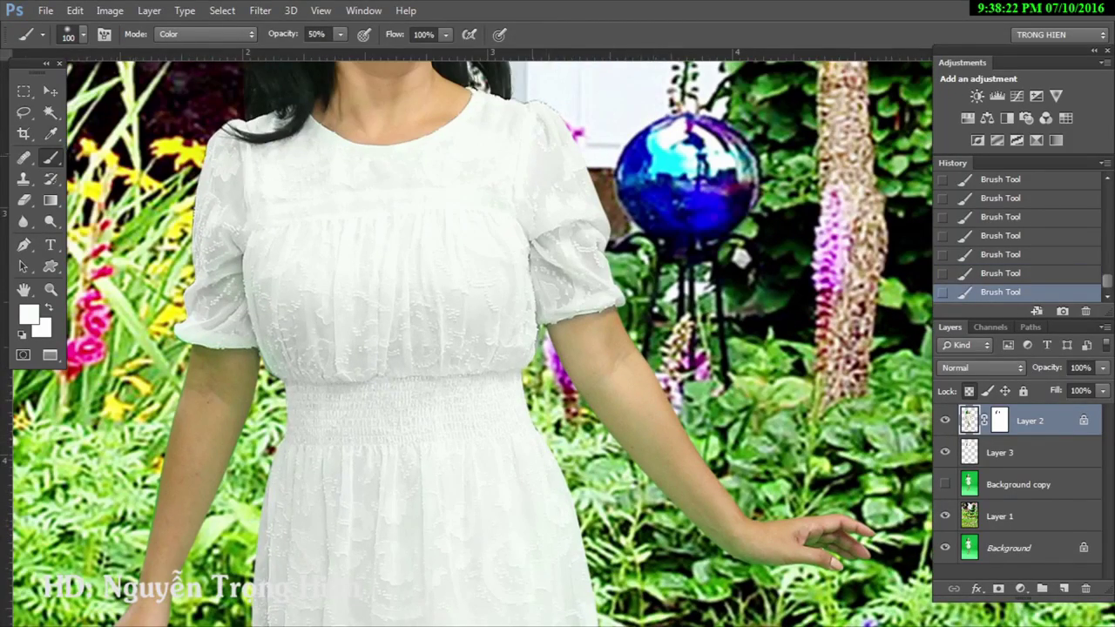
key("ctrl+plus")
scroll(470, 340, "up", 5)
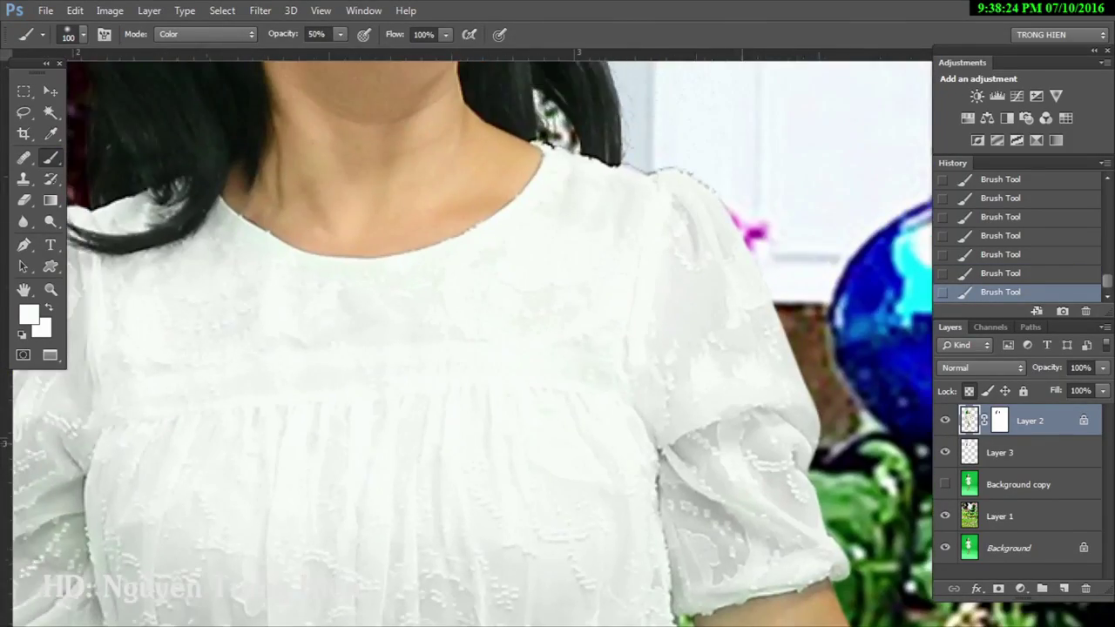
Step: Touch up the neckline and waist with a smaller brush, then fit the image on screen
key("bracketleft")
key("bracketleft")
key("bracketleft")
scroll(471, 340, "down", 3)
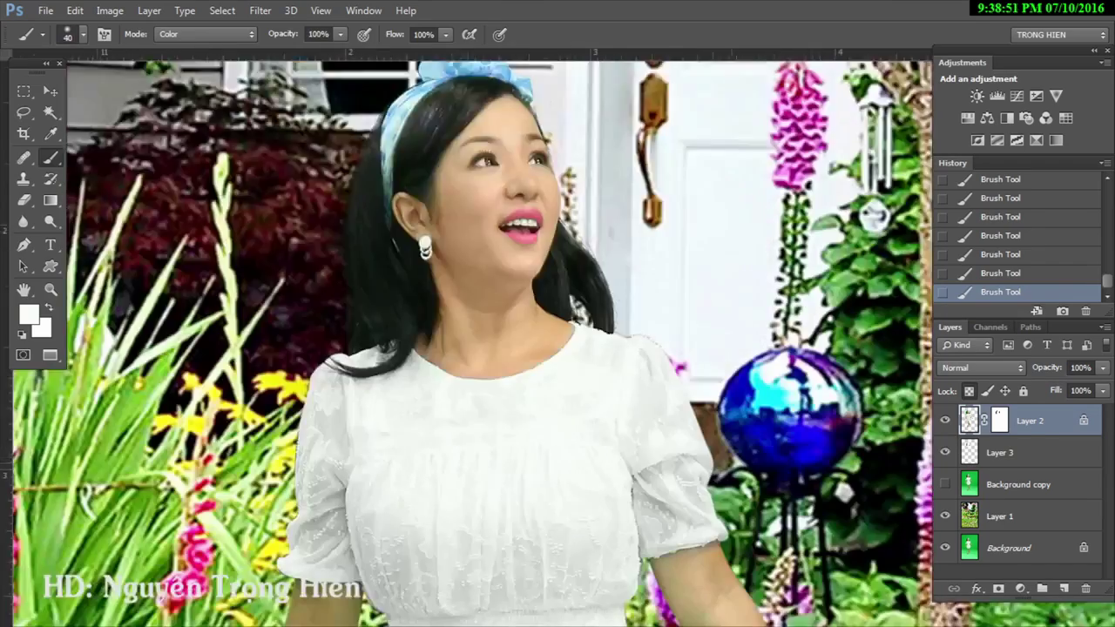
scroll(470, 340, "up", 3)
key("z")
left_click_drag(163, 202, 448, 369)
key("ctrl+0")
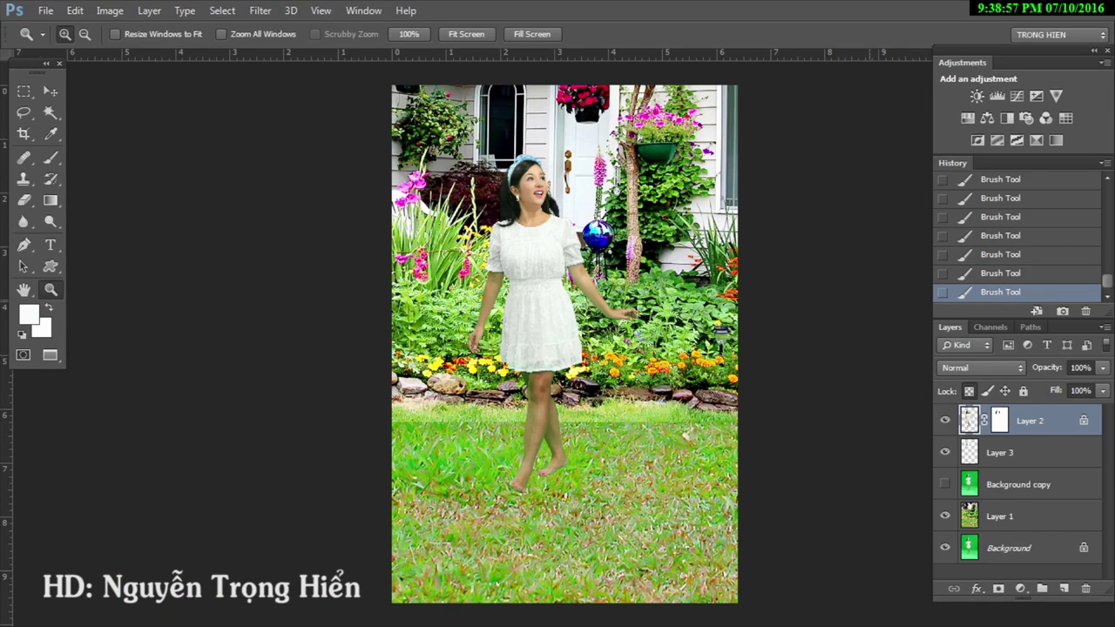
Step: Zoom in on the arm and sample its tan skin colour with a smaller ordinary Brush
left_click(518, 266)
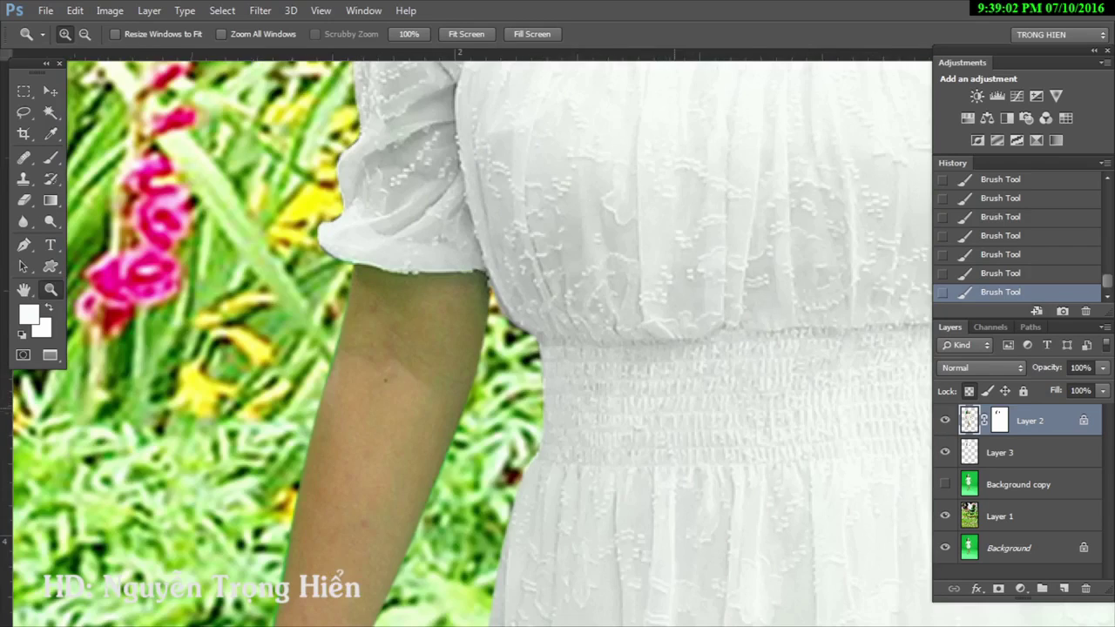
key("b")
right_click(49, 157)
left_click(113, 153)
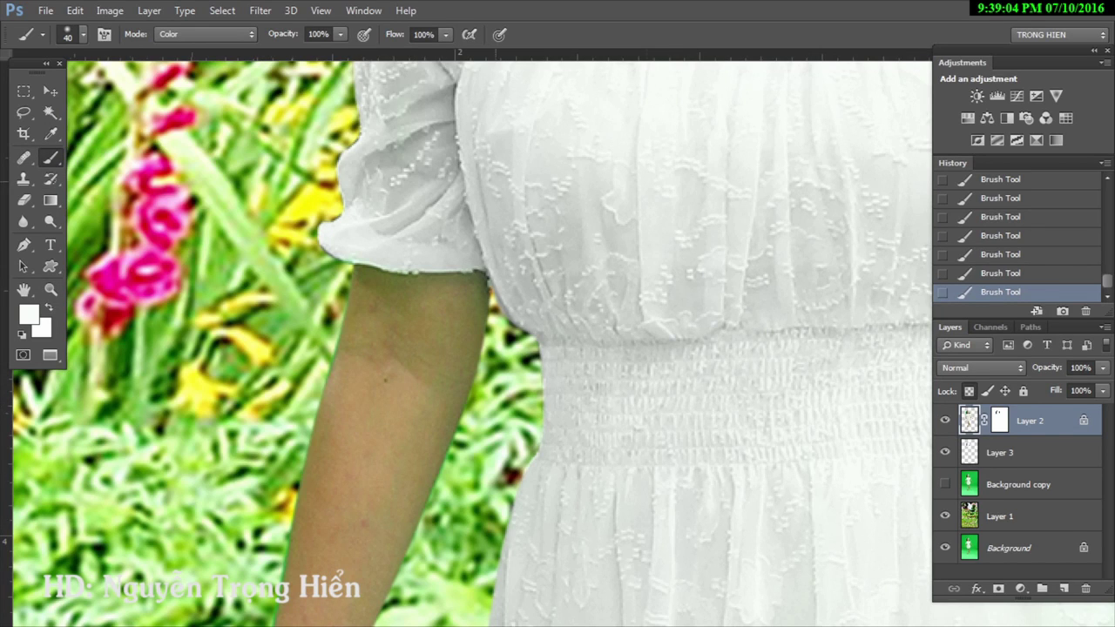
key("bracketleft")
left_click(400, 400, "alt")
key("ctrl+z")
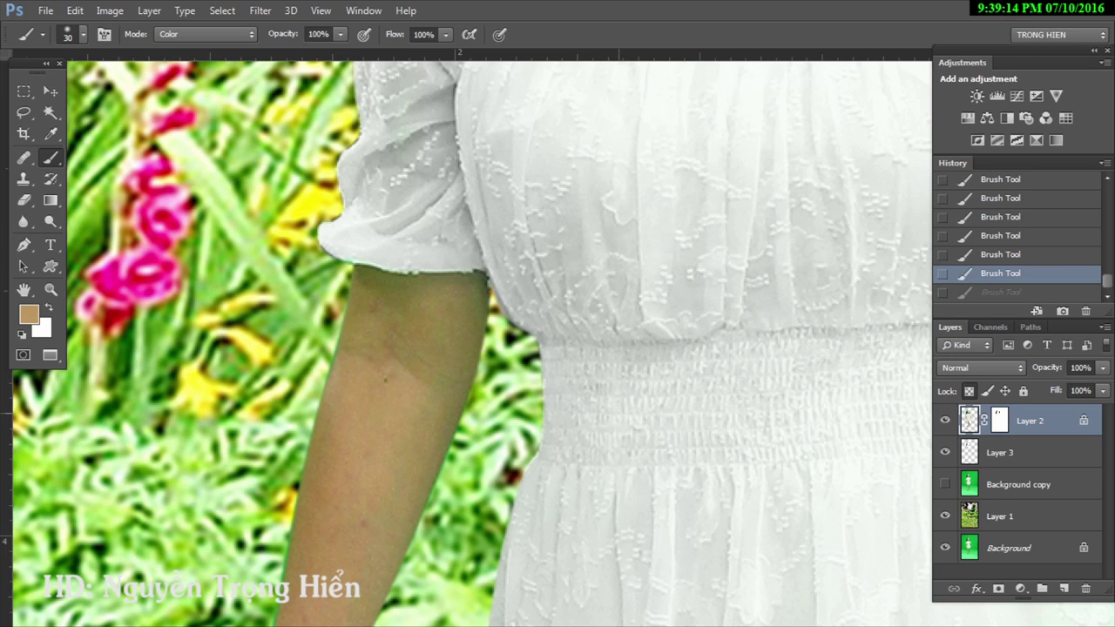
Step: Paint skin colour onto the arm at 20% opacity, sampling a darker brown tone
key("2")
left_click(386, 380)
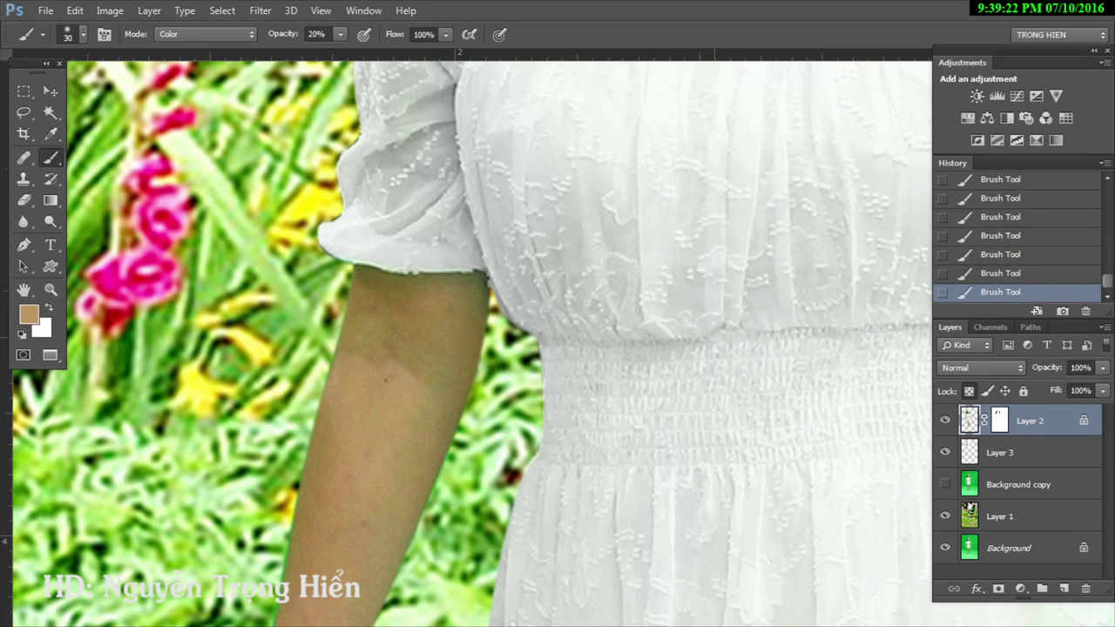
key("bracketleft")
key("bracketleft")
key("bracketleft")
left_click(392, 374, "alt")
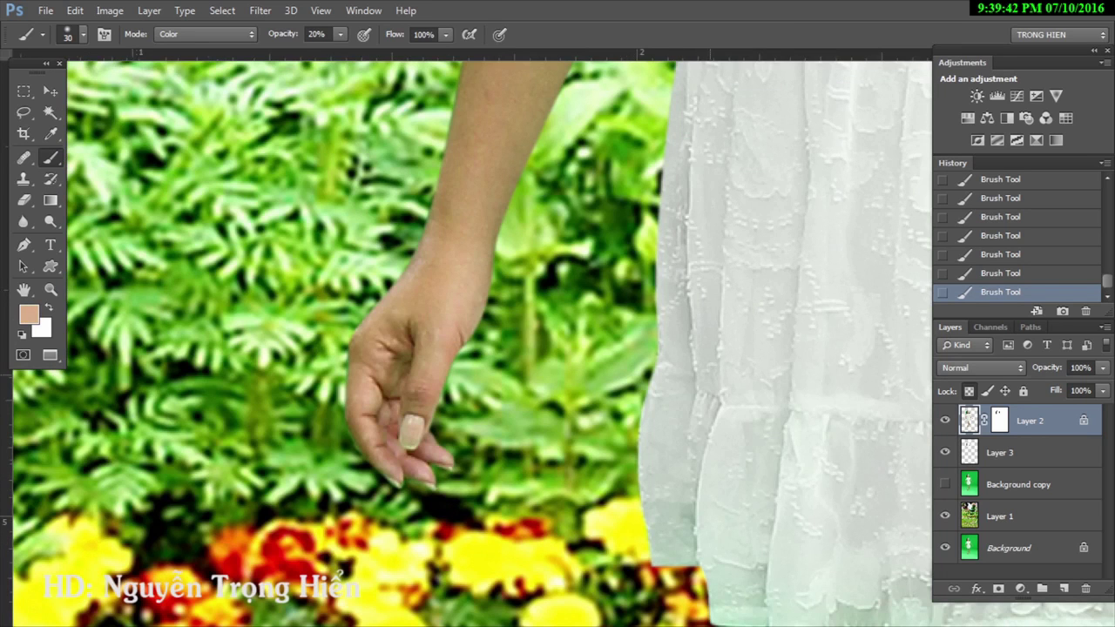
scroll(468, 488, "up", 1)
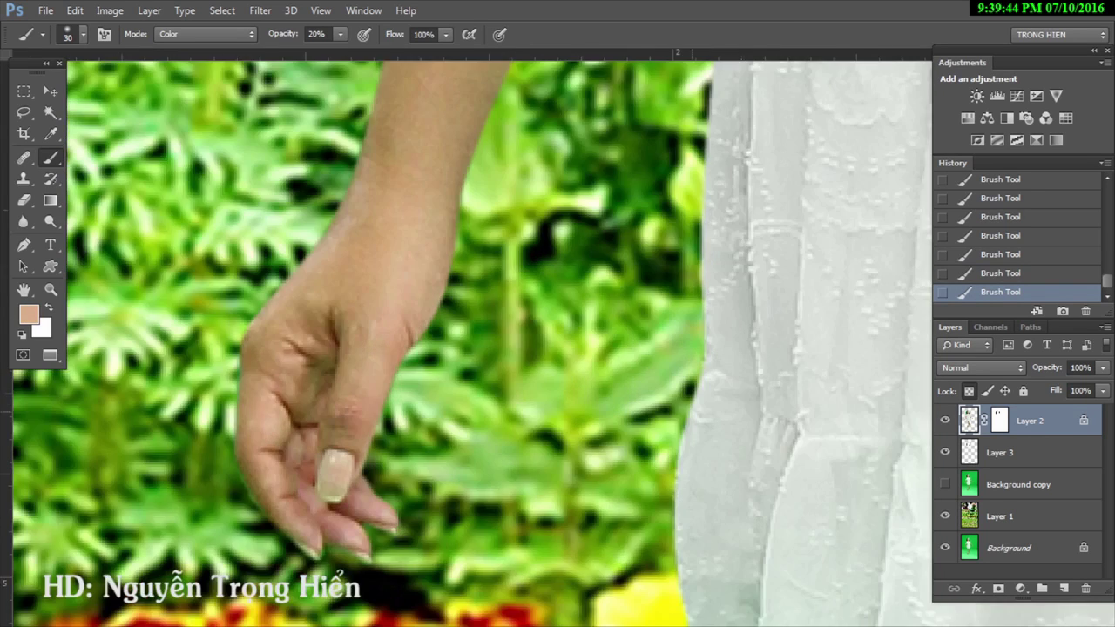
scroll(467, 487, "up", 1)
key("bracketleft")
key("bracketleft")
key("bracketleft")
key("bracketleft")
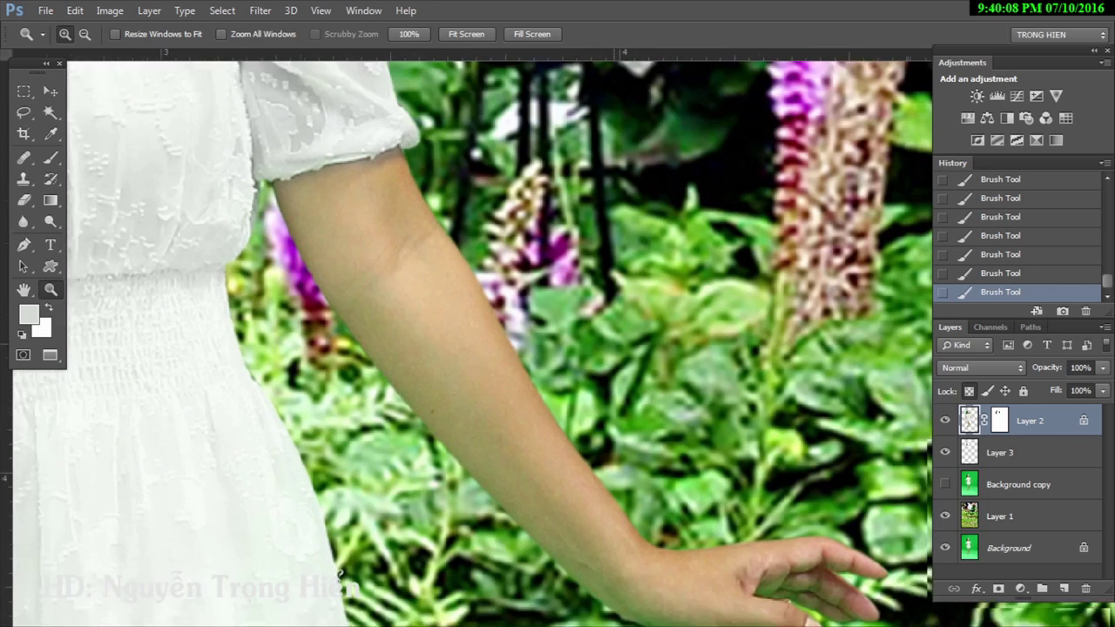
Step: Paint the upper arm with a 20 px brush using sampled brown and lighter tan tones
left_click_drag(523, 348, 484, 364)
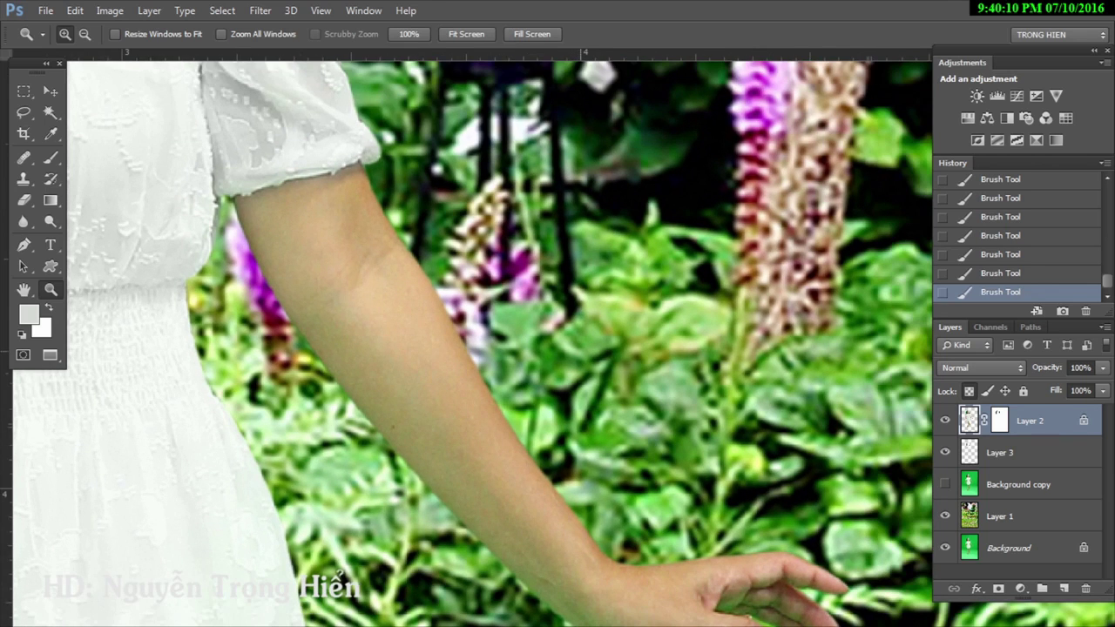
key("b")
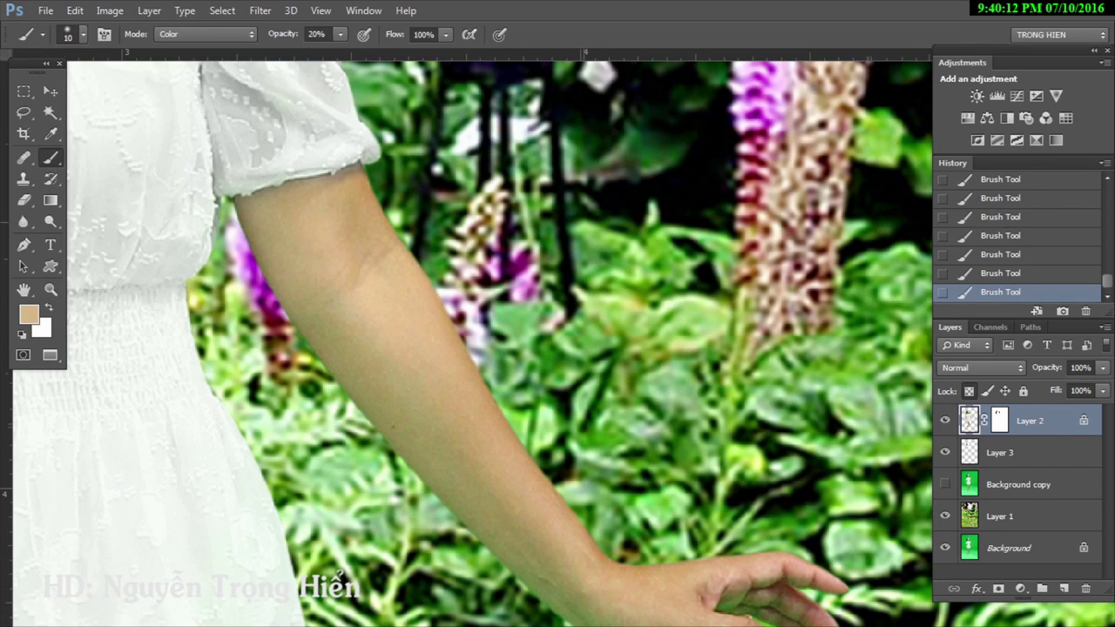
key("bracketright")
key("bracketright")
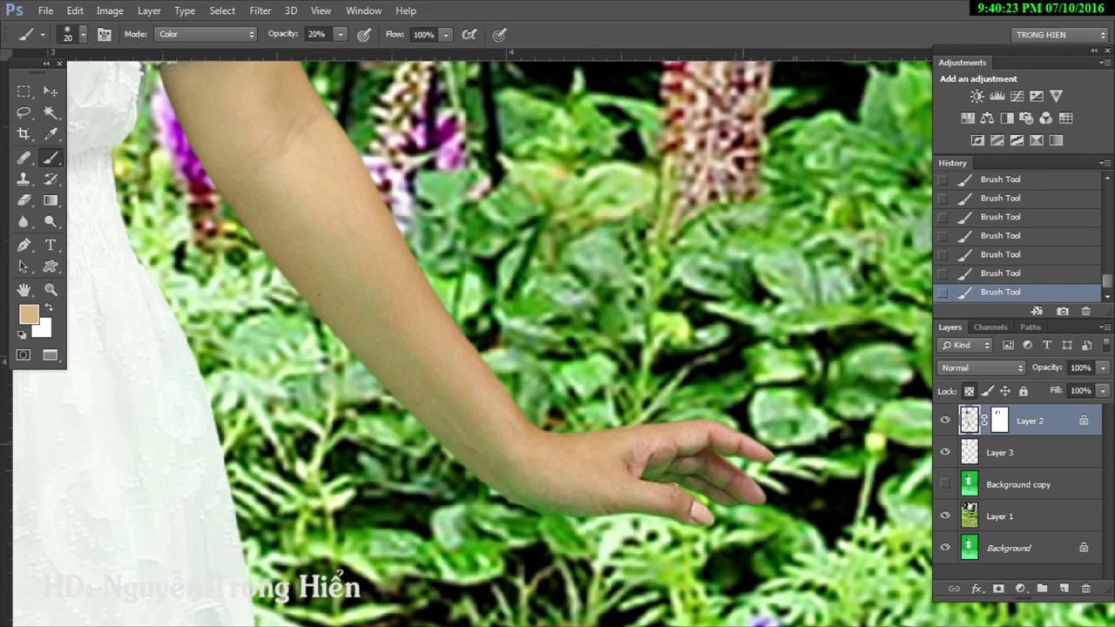
key("bracketright")
key("bracketright")
key("bracketright")
left_click(531, 453, "alt")
left_click_drag(348, 235, 470, 488)
left_click(470, 487, "alt")
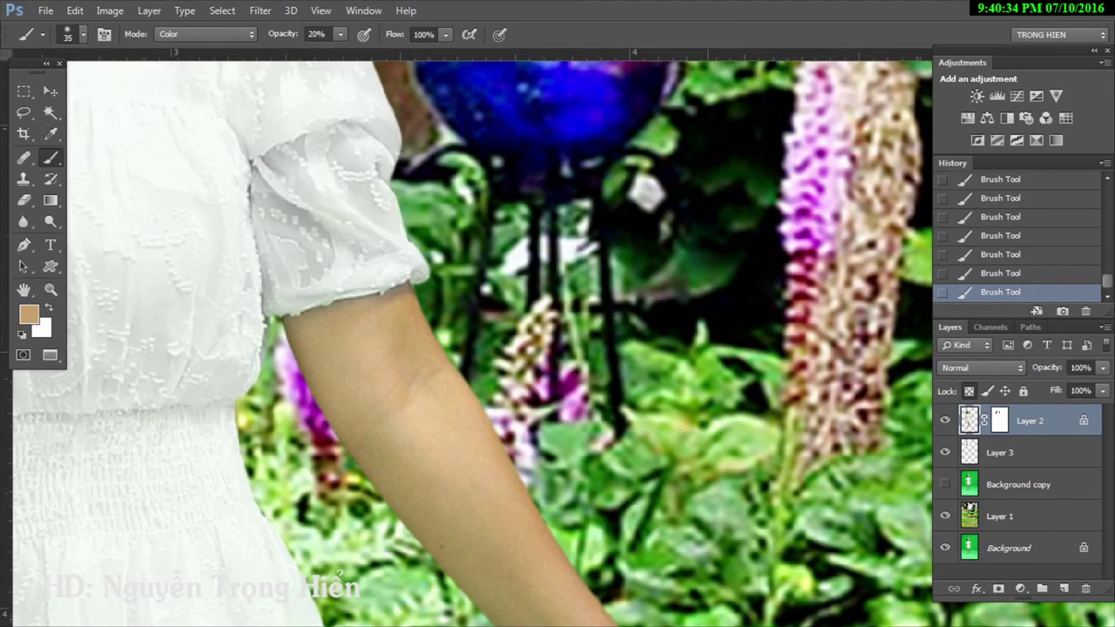
left_click(331, 217, "alt")
Step: Paint the forearm and hand with tan skin and the sleeve edge with dress white
left_click_drag(523, 261, 440, 392)
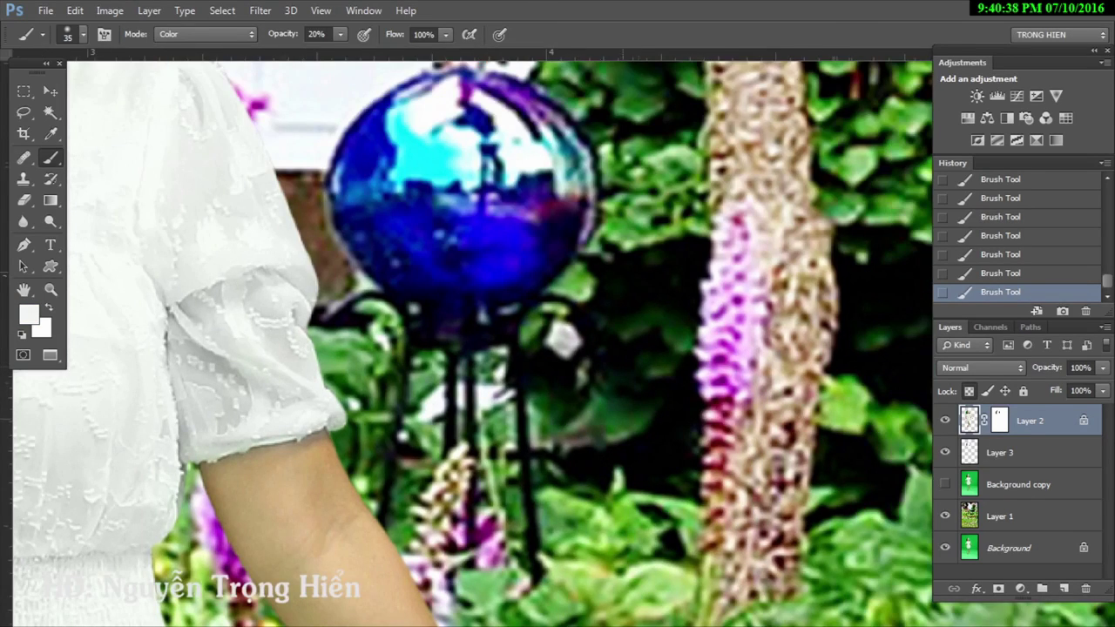
left_click_drag(522, 522, 550, 113)
left_click(677, 461, "alt")
left_click_drag(644, 462, 705, 100)
left_click(352, 383, "alt")
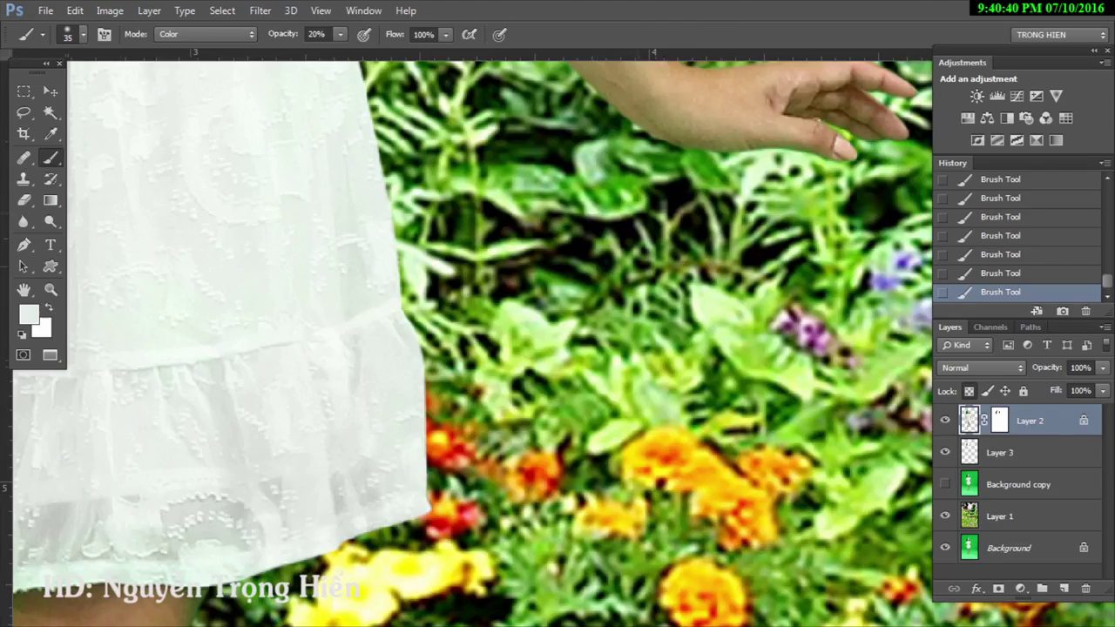
left_click_drag(351, 383, 352, 155)
key("ctrl+0")
Step: Paint the legs with sampled brown and lighter tan skin tones using a 50 px brush
key("z")
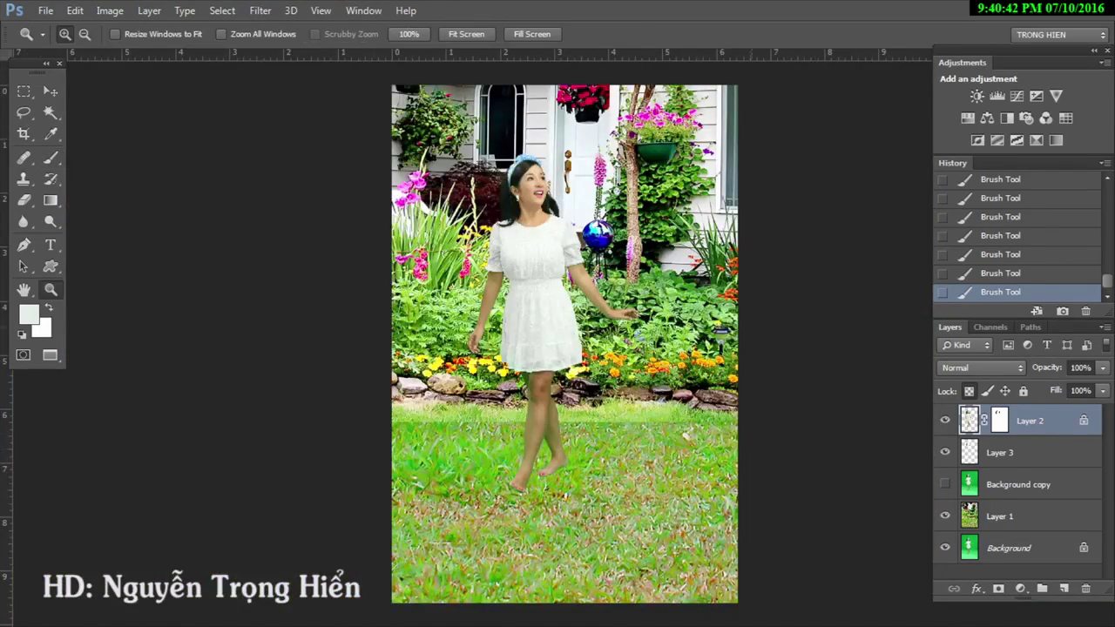
left_click(540, 366)
left_click_drag(609, 392, 397, 296)
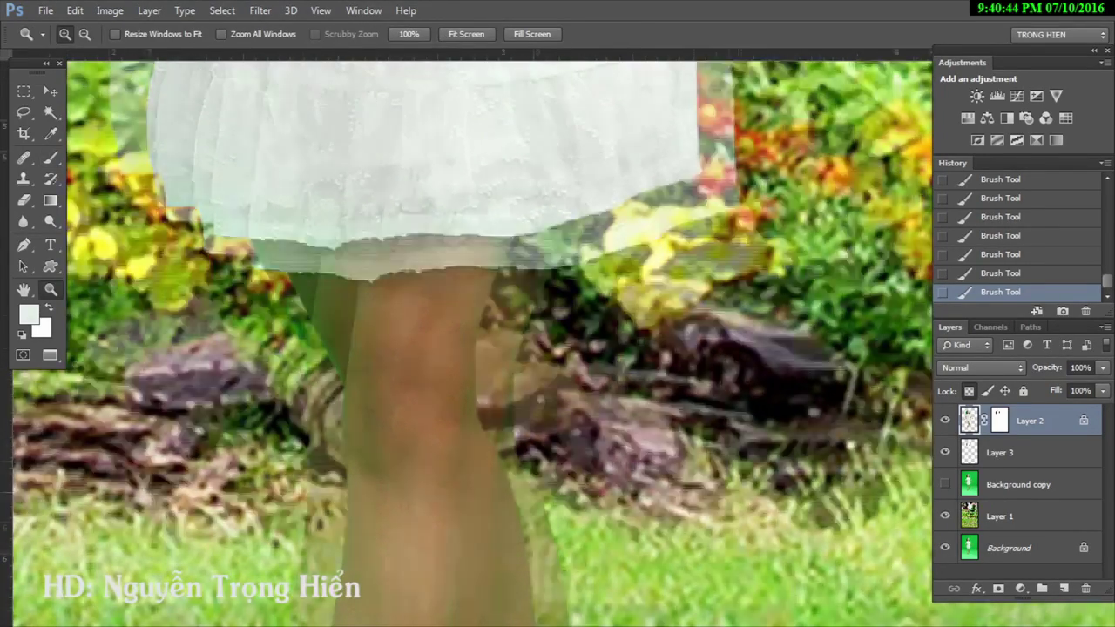
key("b")
key("ctrl+0")
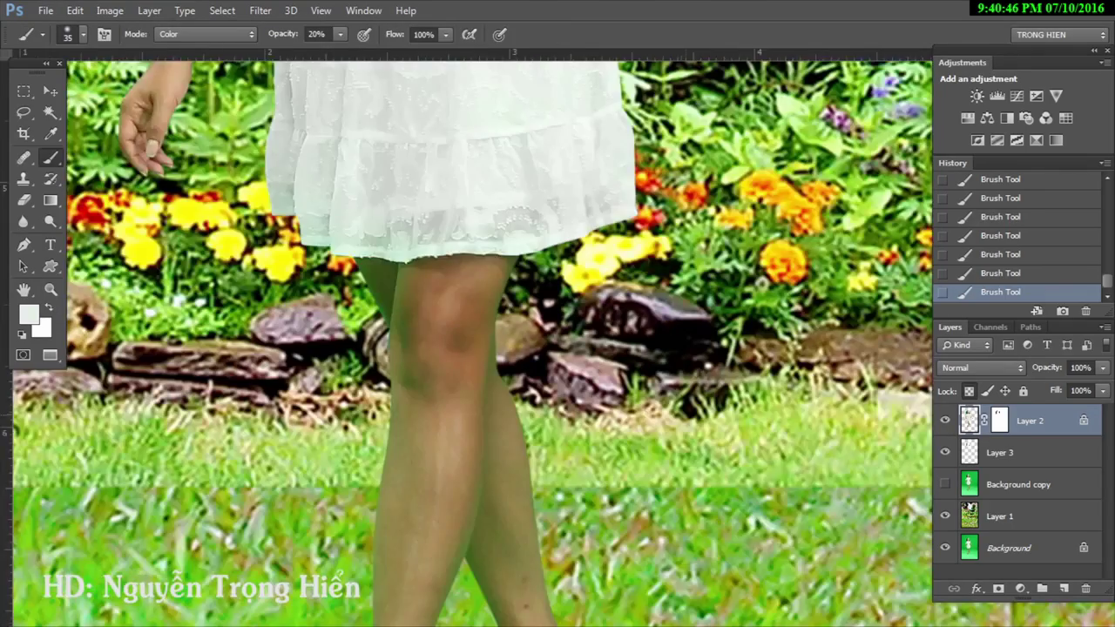
scroll(427, 488, "up", 3)
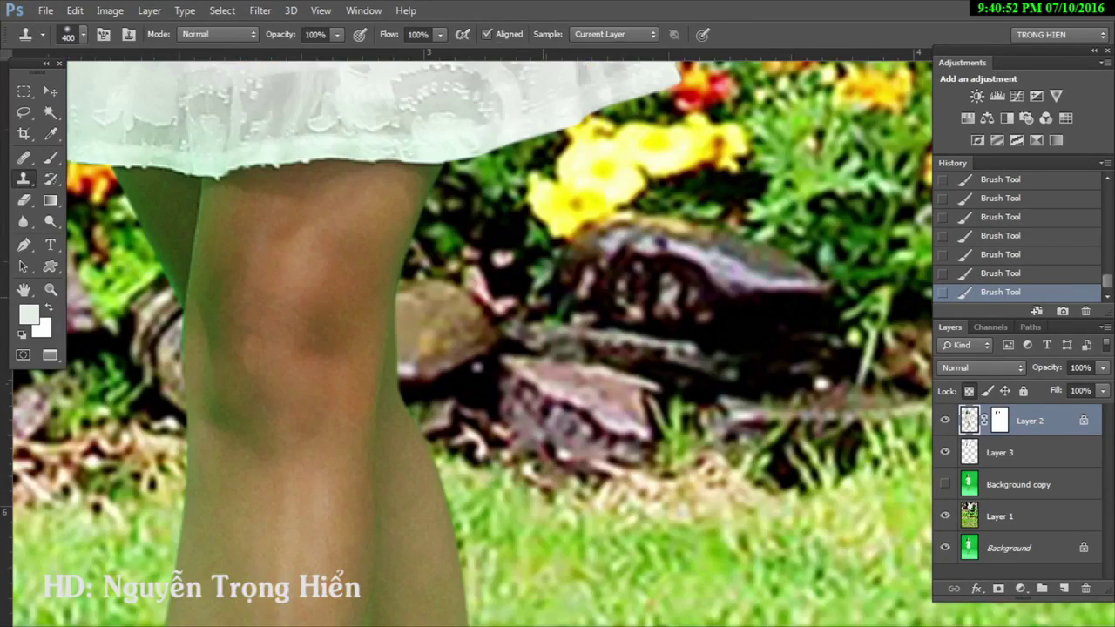
left_click(288, 261, "alt")
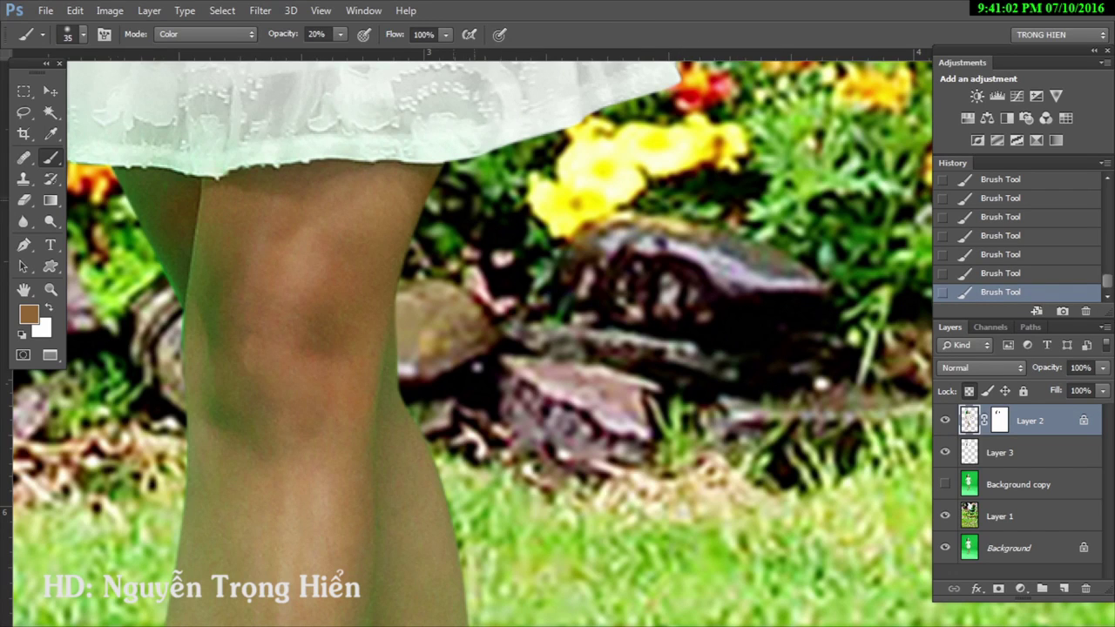
left_click_drag(436, 349, 518, 392)
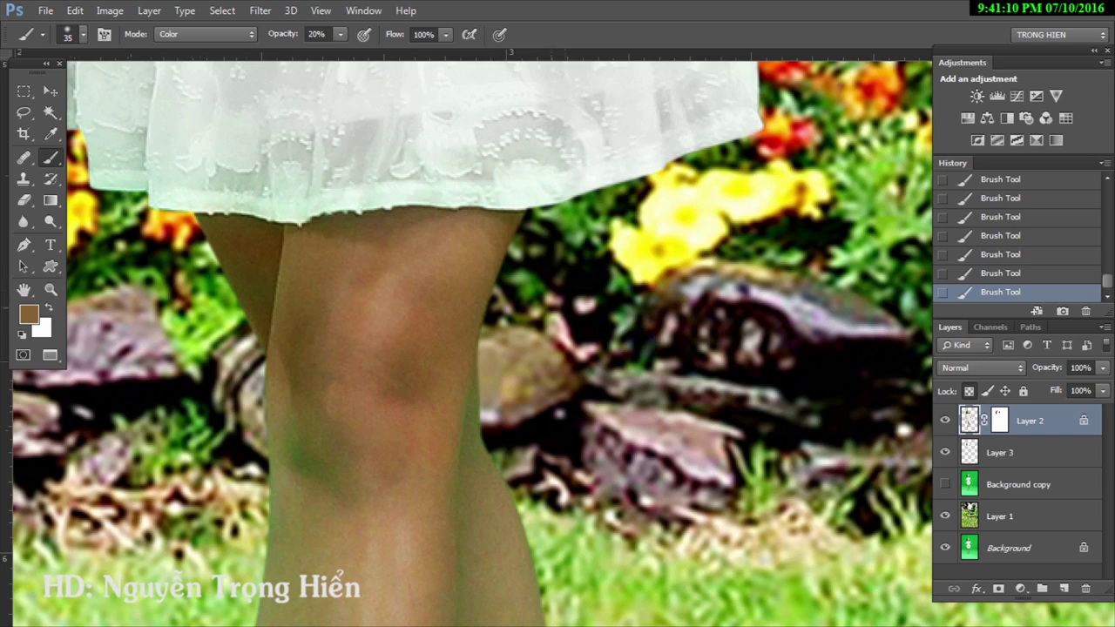
key("bracketright")
key("bracketright")
left_click(383, 287, "alt")
left_click_drag(522, 479, 479, 226)
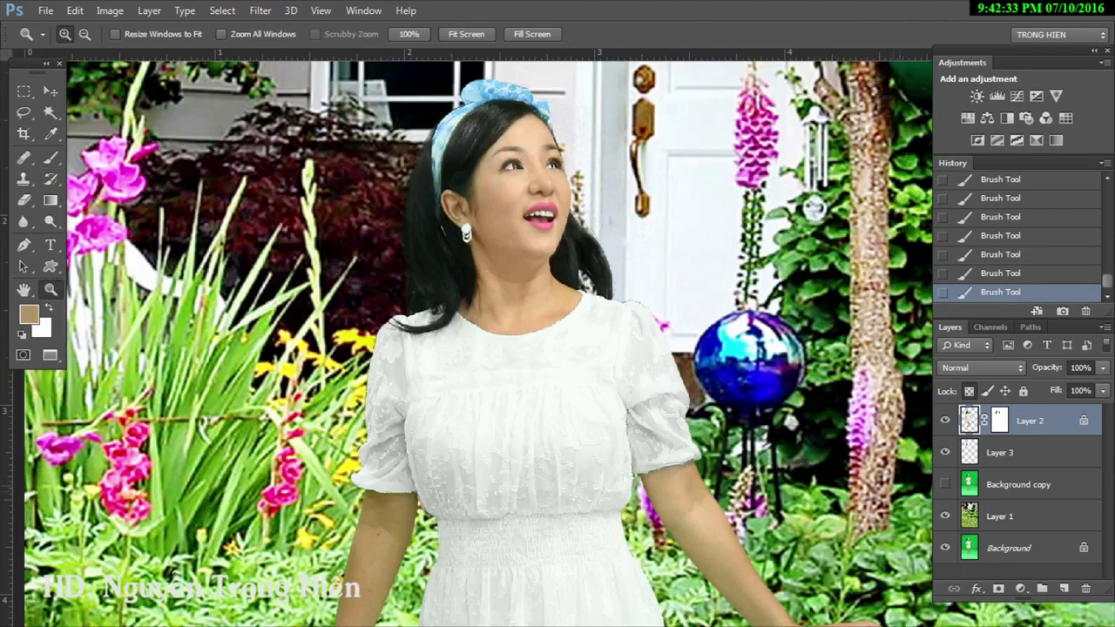
Step: Zoom in to inspect the girl's face, upper body and hand edges, and select Layer 2 for brushing
key("ctrl+0")
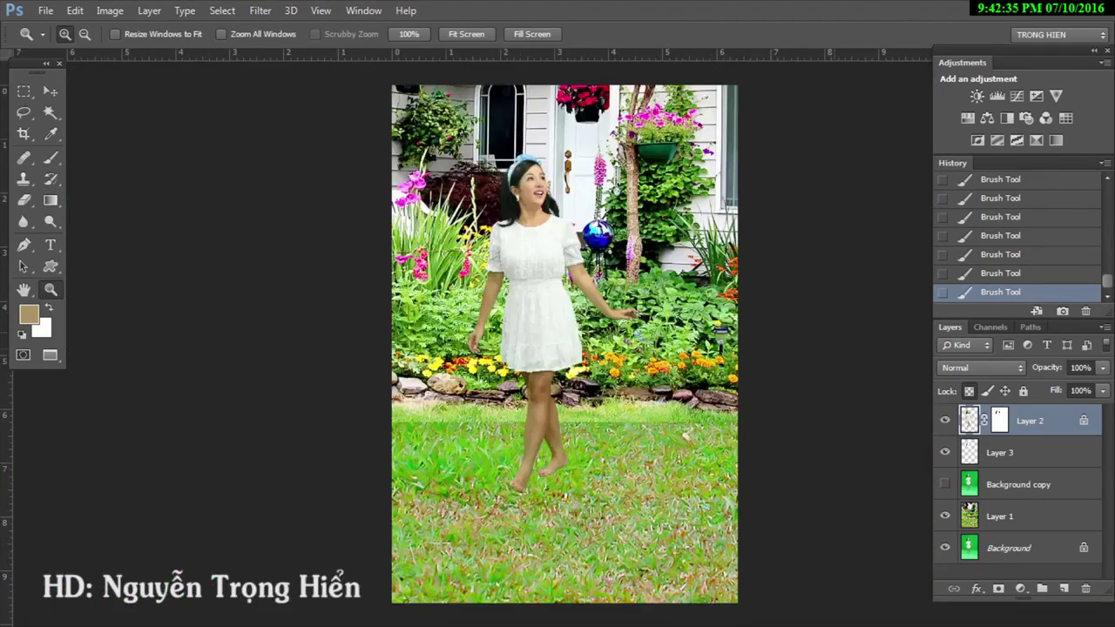
left_click_drag(562, 255, 770, 366)
key("ctrl+minus")
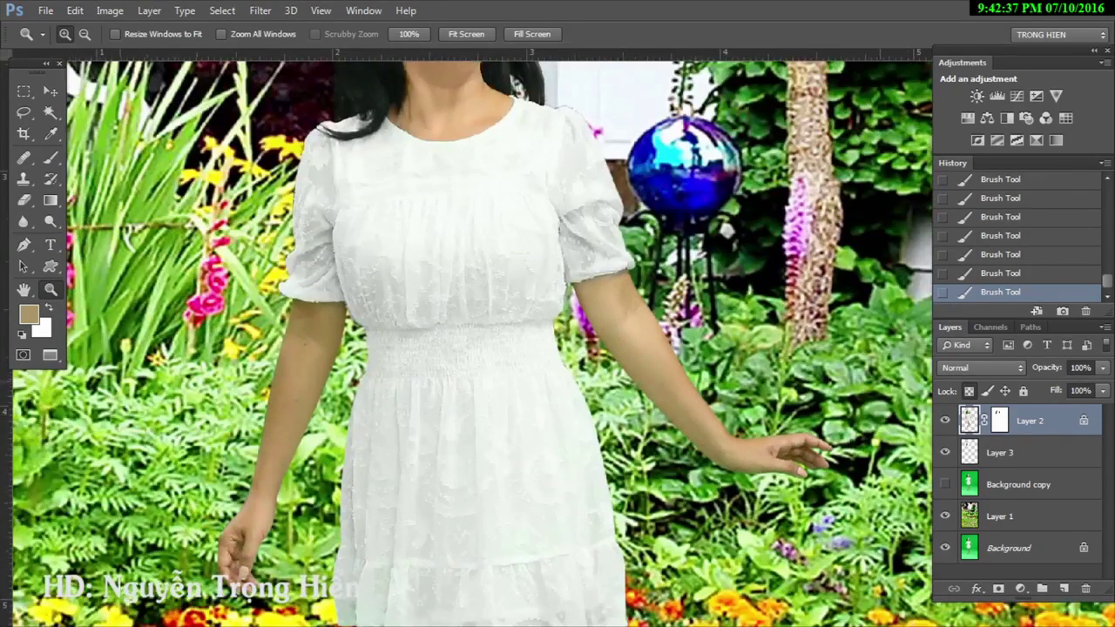
key("ctrl+0")
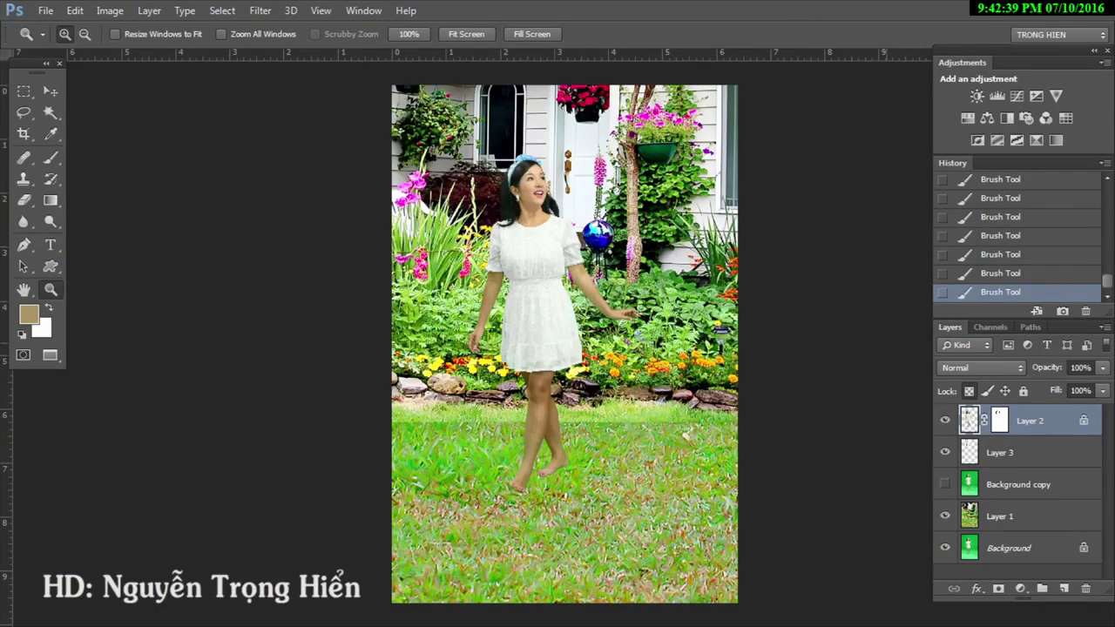
left_click_drag(468, 182, 634, 282)
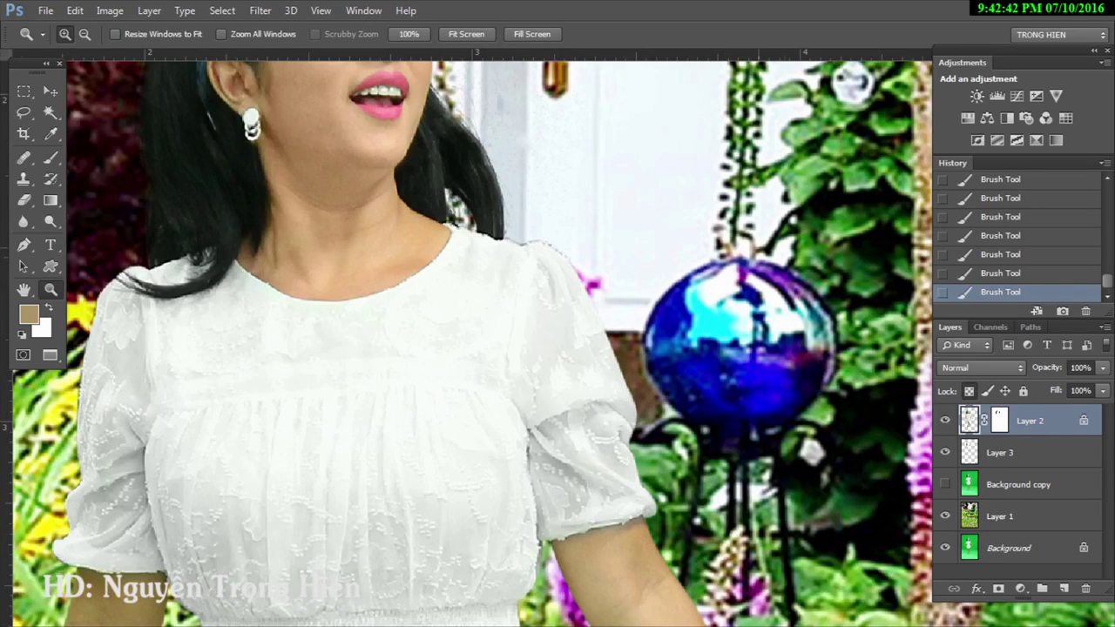
left_click_drag(747, 261, 757, 344)
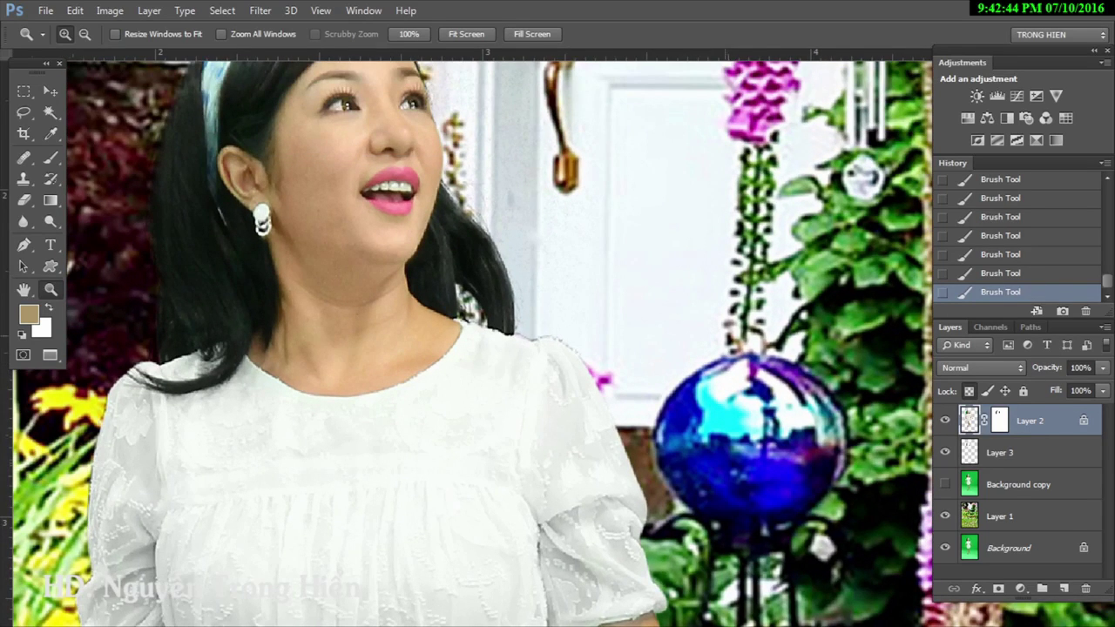
left_click(564, 342)
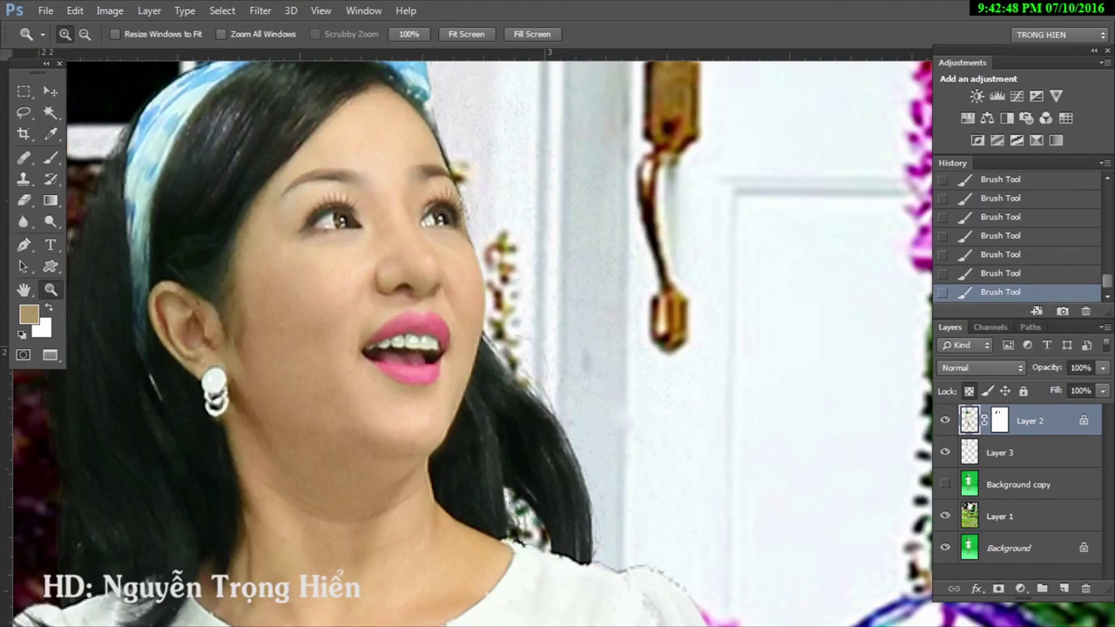
key("ctrl+minus")
key("alt+bracketleft")
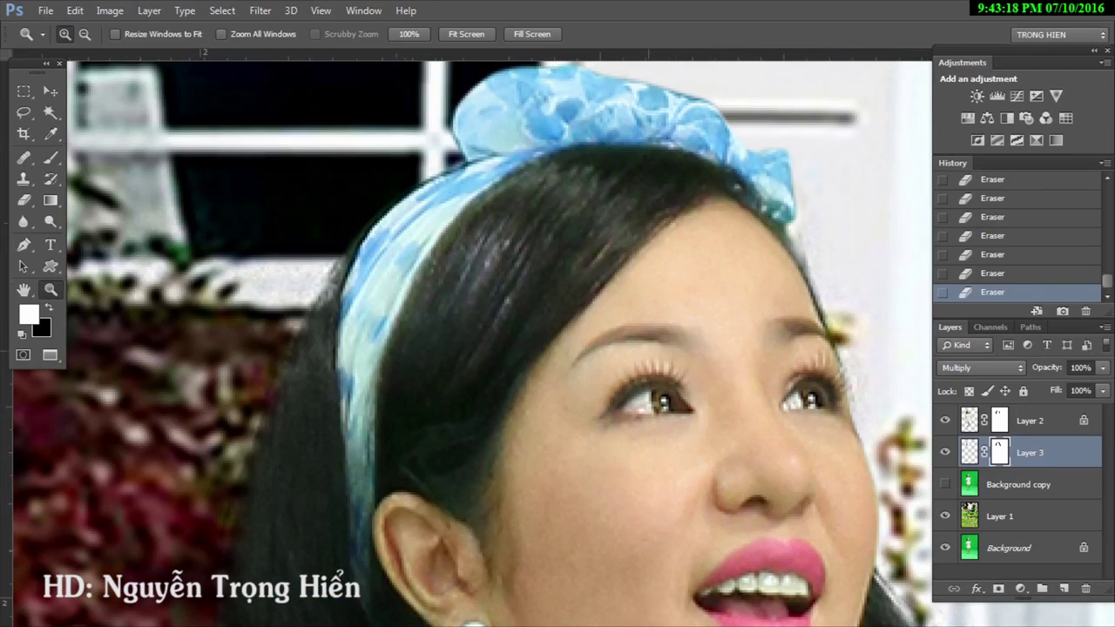
left_click(968, 421)
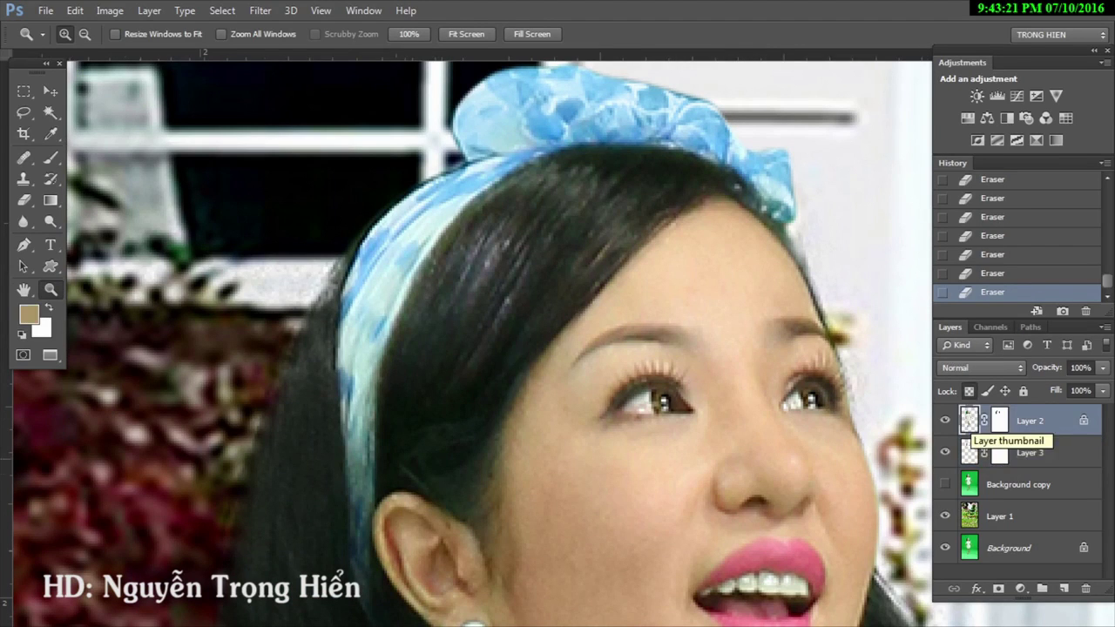
key("b")
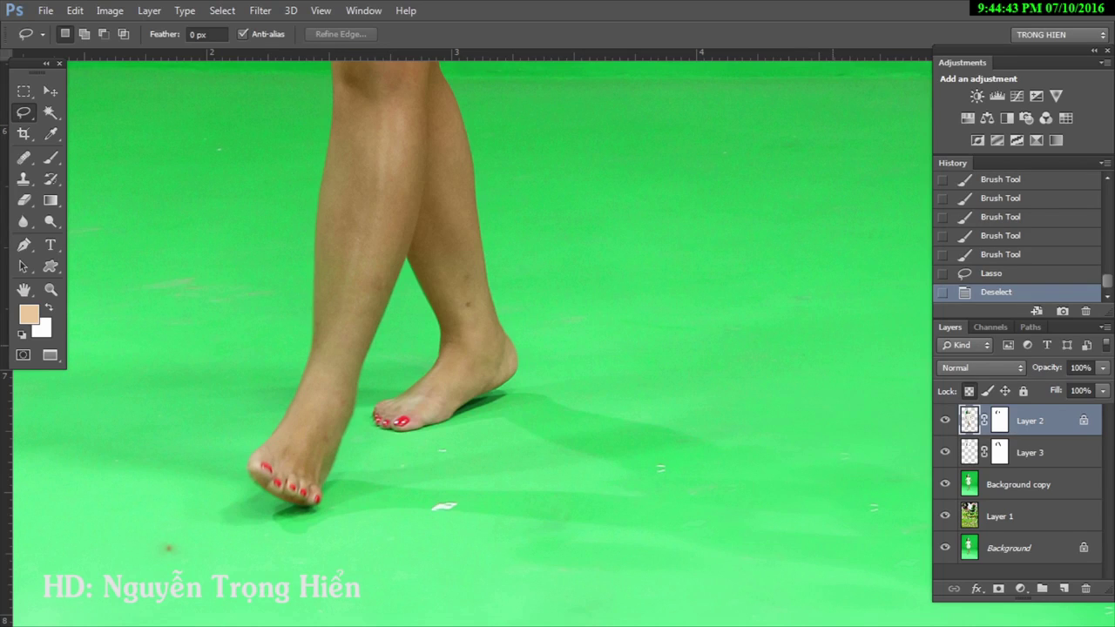
Step: Lasso the floor around the feet and feather the selection by 2 px
mouse_move(550, 338)
left_mouse_down()
mouse_move(246, 585)
mouse_move(557, 339)
left_mouse_up()
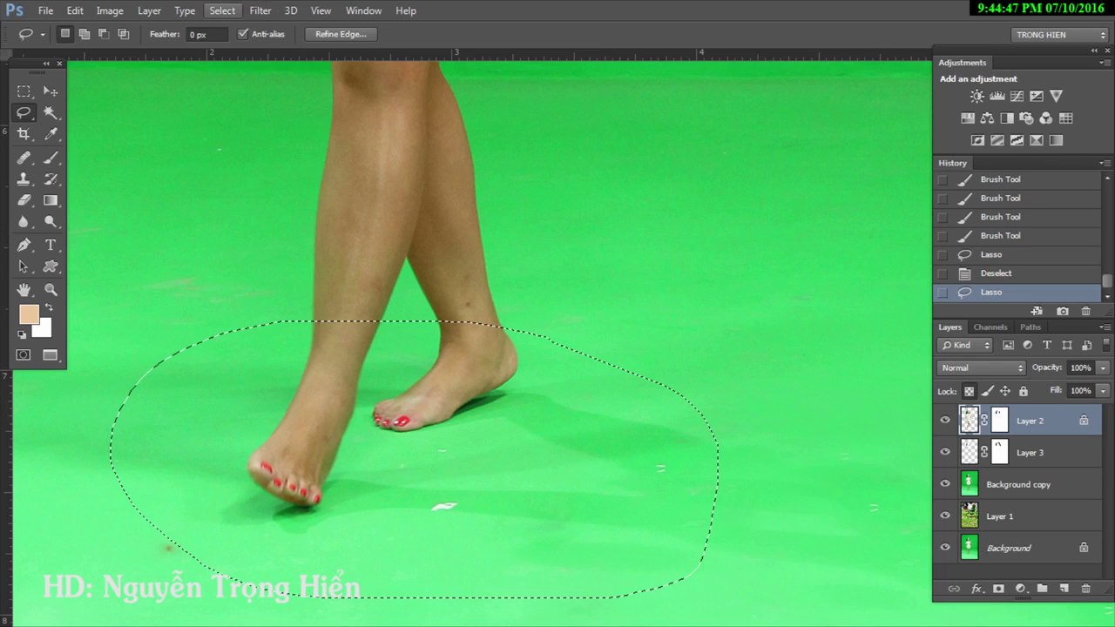
left_click(222, 11)
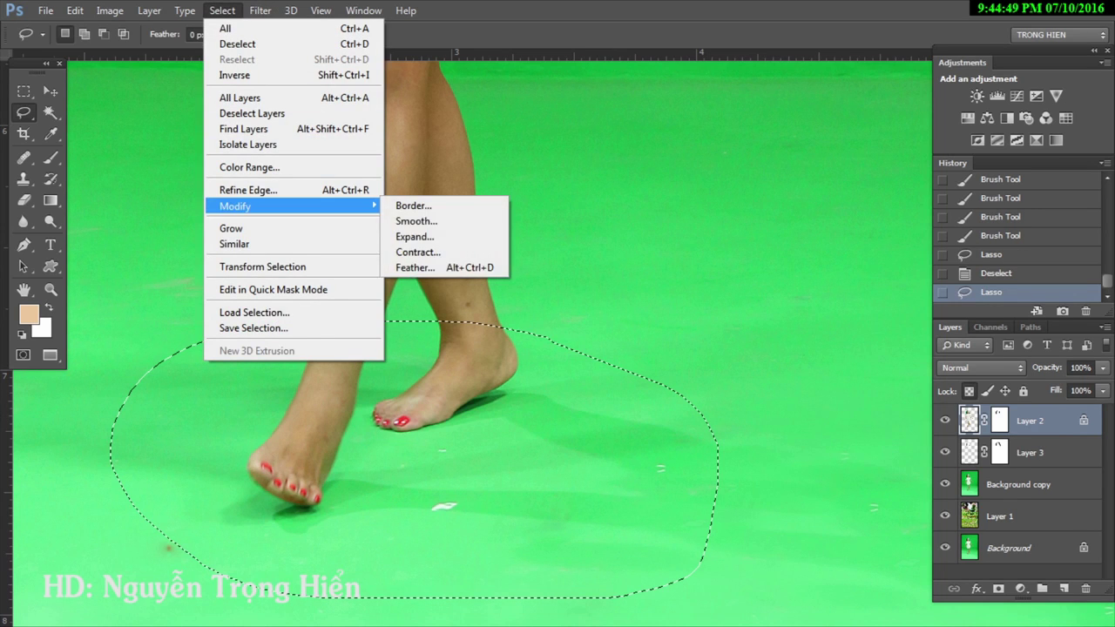
left_click(414, 267)
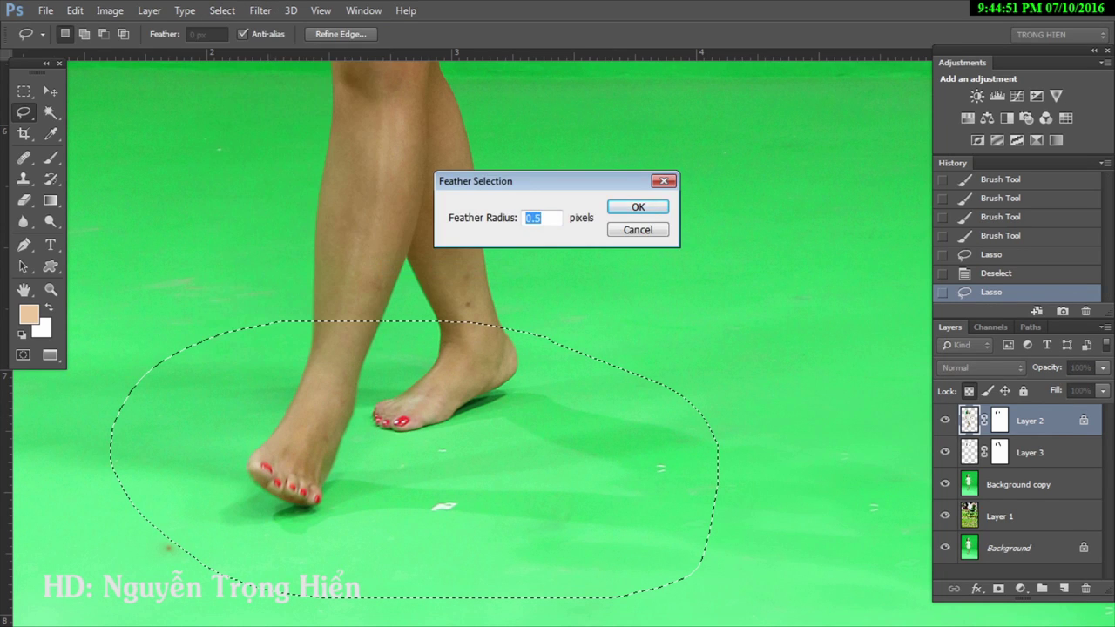
type("2")
key("Return")
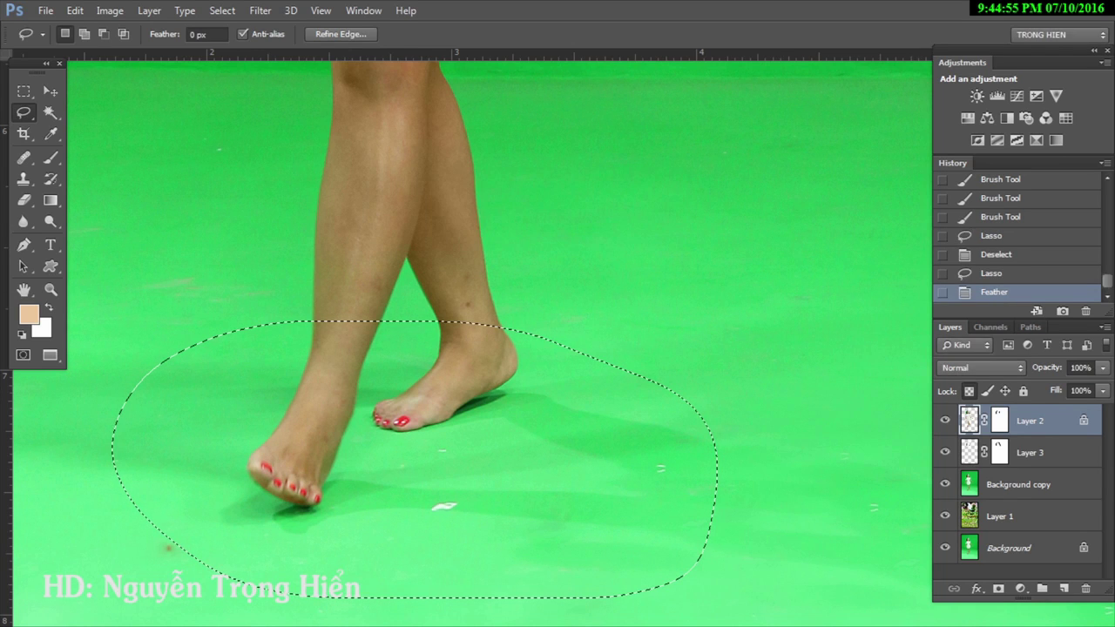
Step: Copy the feathered patch from Background copy onto Layer 4 and hide Background copy
key("alt+bracketleft")
key("alt+bracketleft")
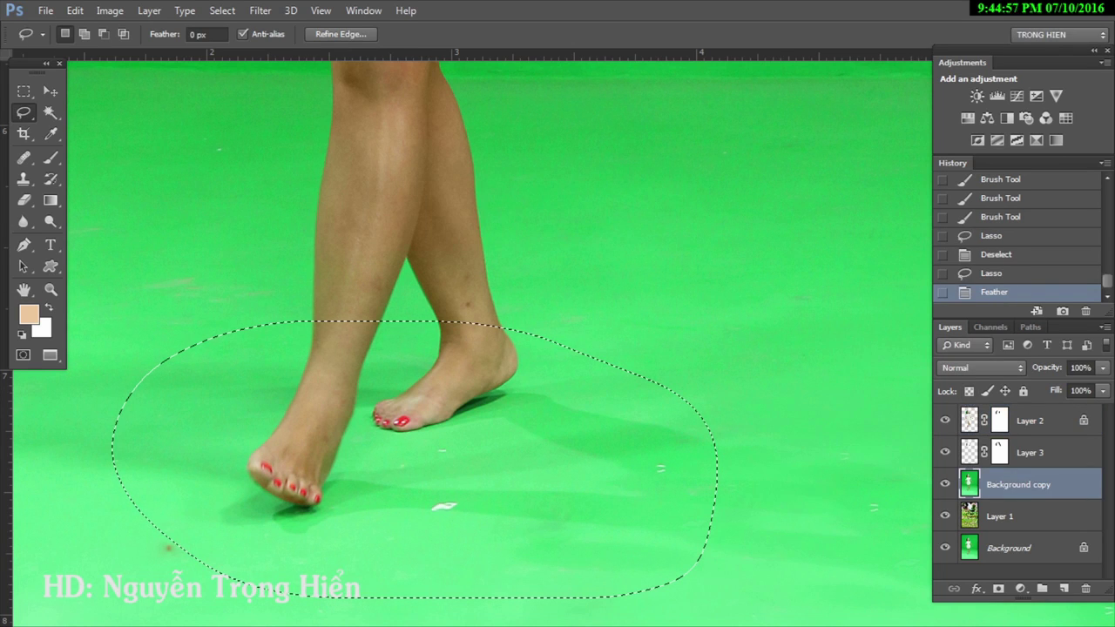
key("ctrl+j")
left_click(945, 516)
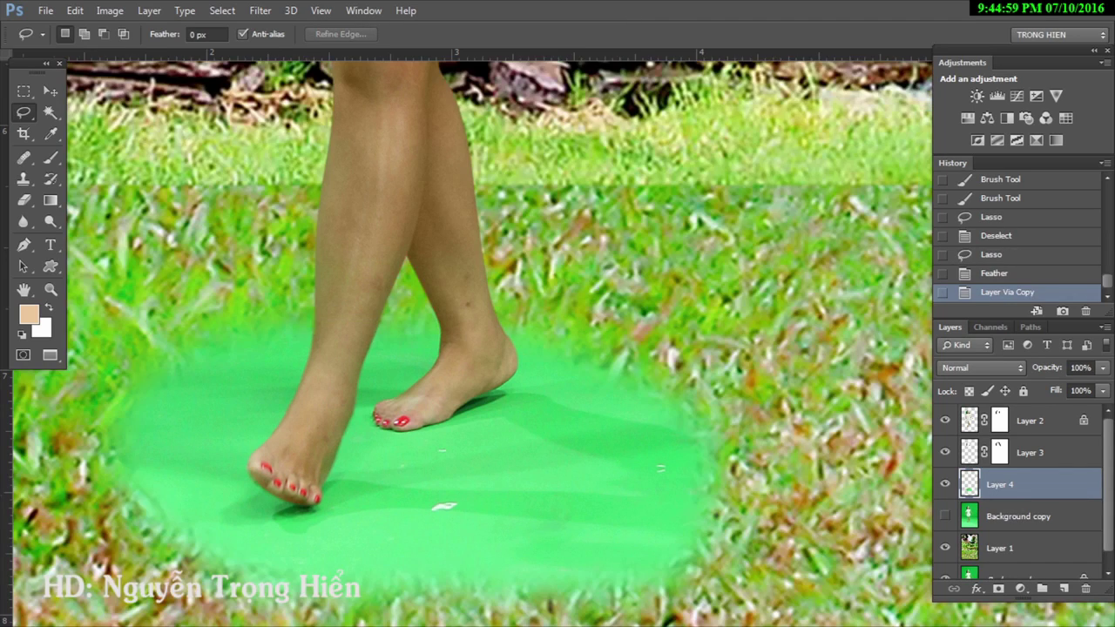
scroll(471, 349, "down", 2)
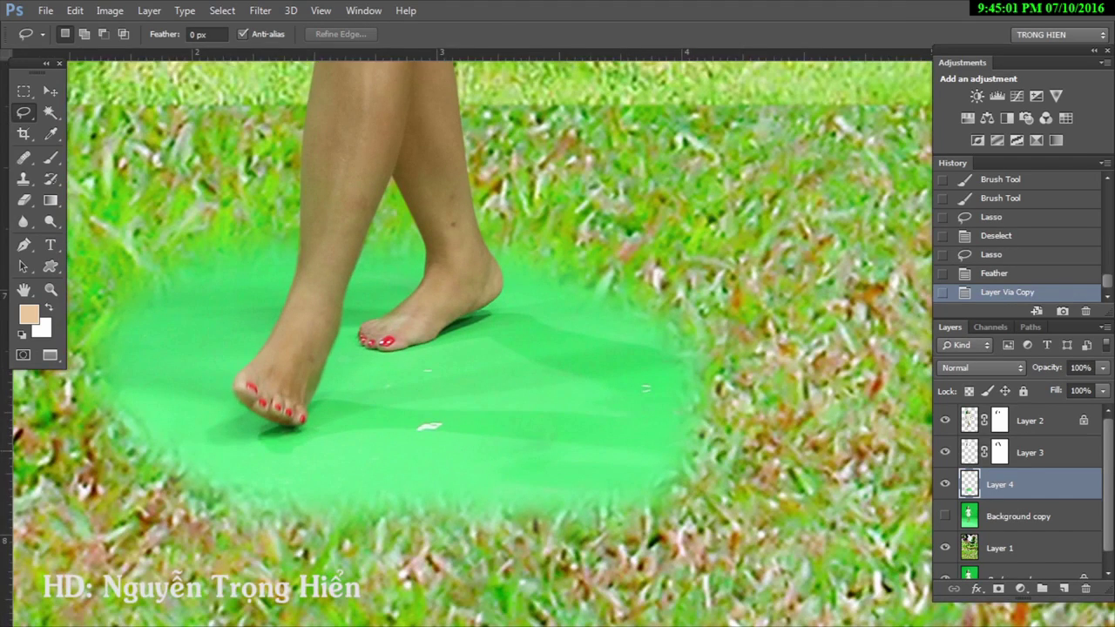
Step: Desaturate Layer 4 and set its blend mode to Hard Light
left_click(110, 11)
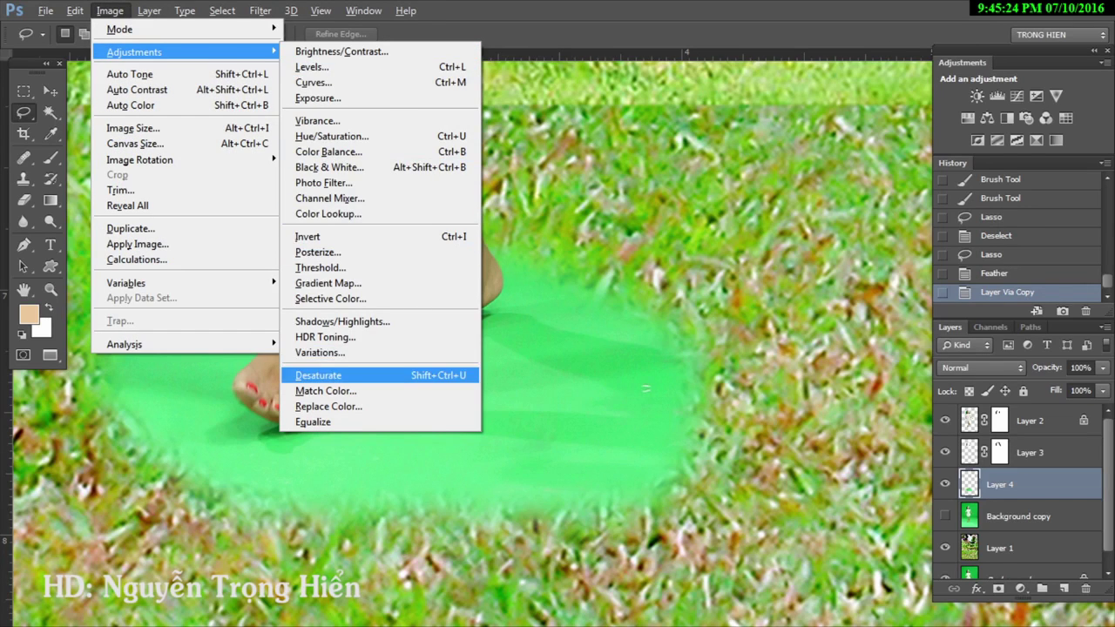
left_click(317, 375)
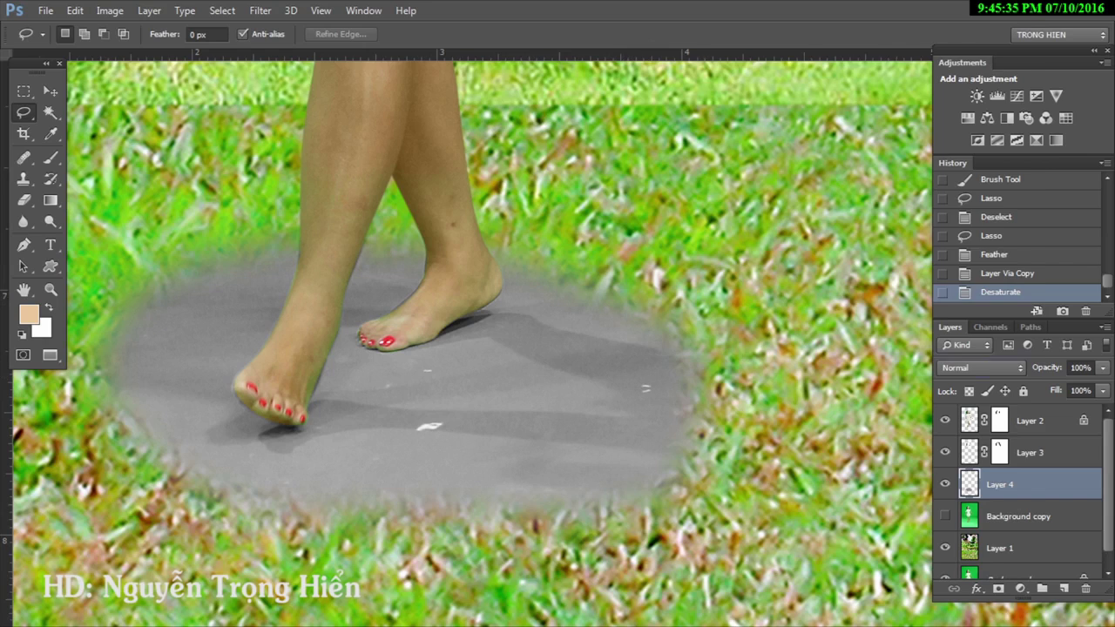
left_click(981, 367)
key("Return")
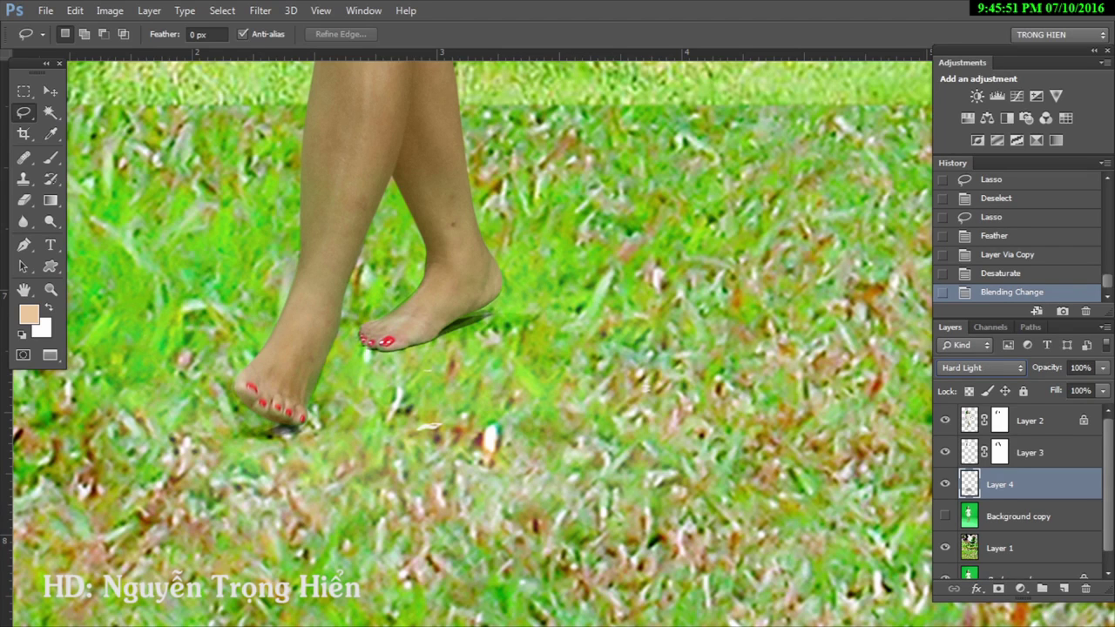
Step: Darken the shadow layer with Levels, settling the black input level at 37
key("alt+i")
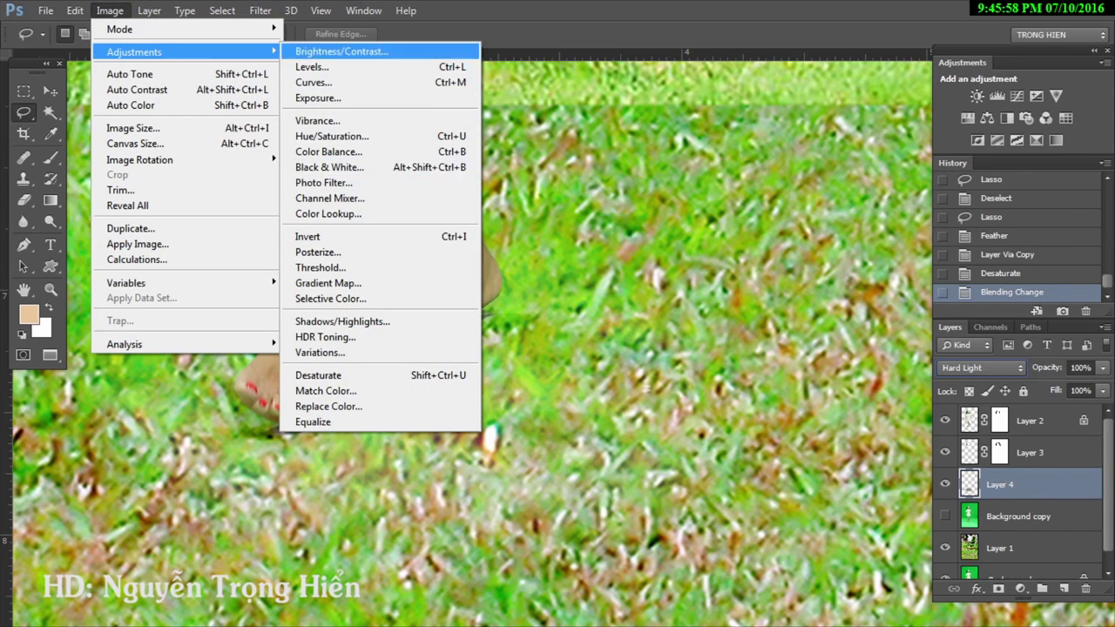
key("Return")
key("Tab")
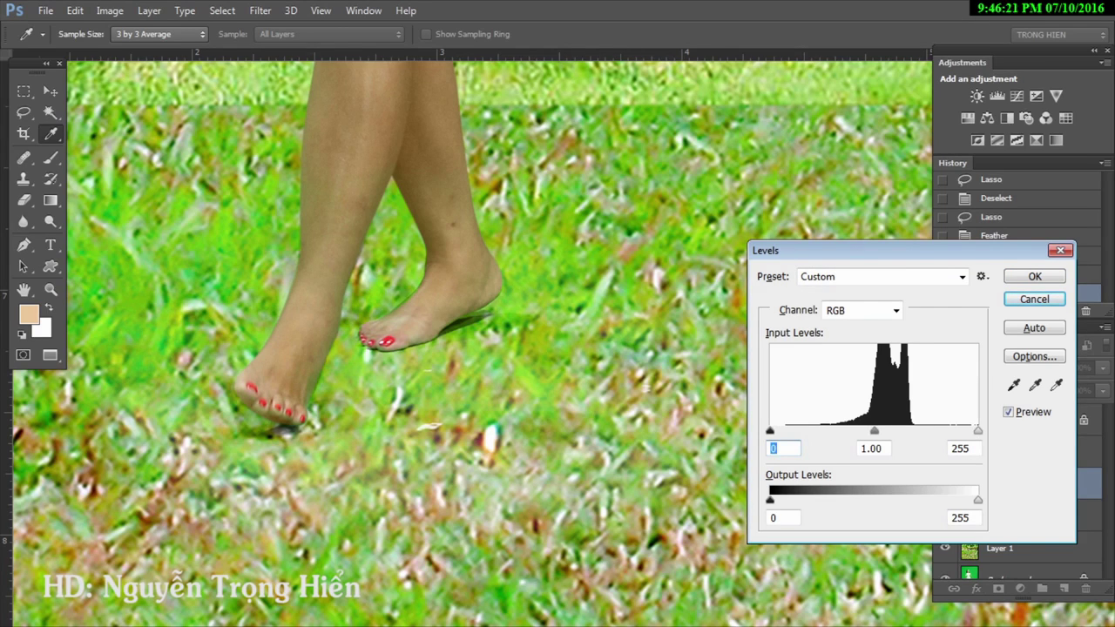
key("Up")
key("Up")
key("Up")
key("Up")
key("Up")
key("Up")
key("Up")
key("Up")
key("Up")
key("Up")
key("Up")
key("Up")
key("Up")
key("Up")
key("Up")
key("Up")
key("Up")
key("Up")
key("Up")
key("Up")
key("Up")
key("Up")
key("Up")
key("Up")
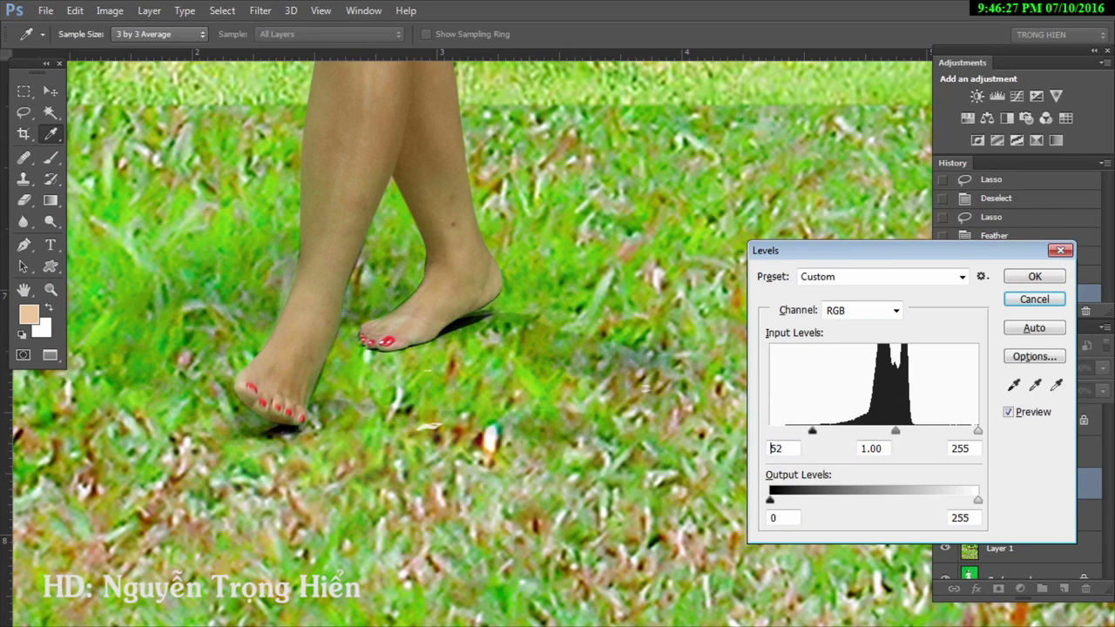
key("Up")
key("Up")
key("Up")
key("Up")
key("Up")
key("Up")
key("Up")
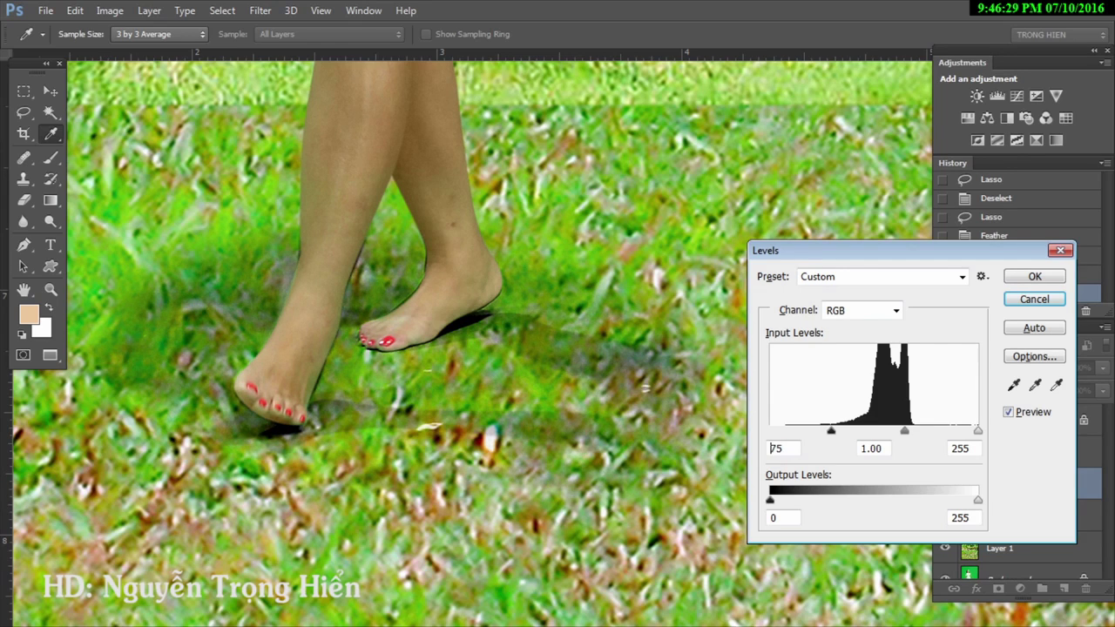
key("Down")
key("Down")
key("Down")
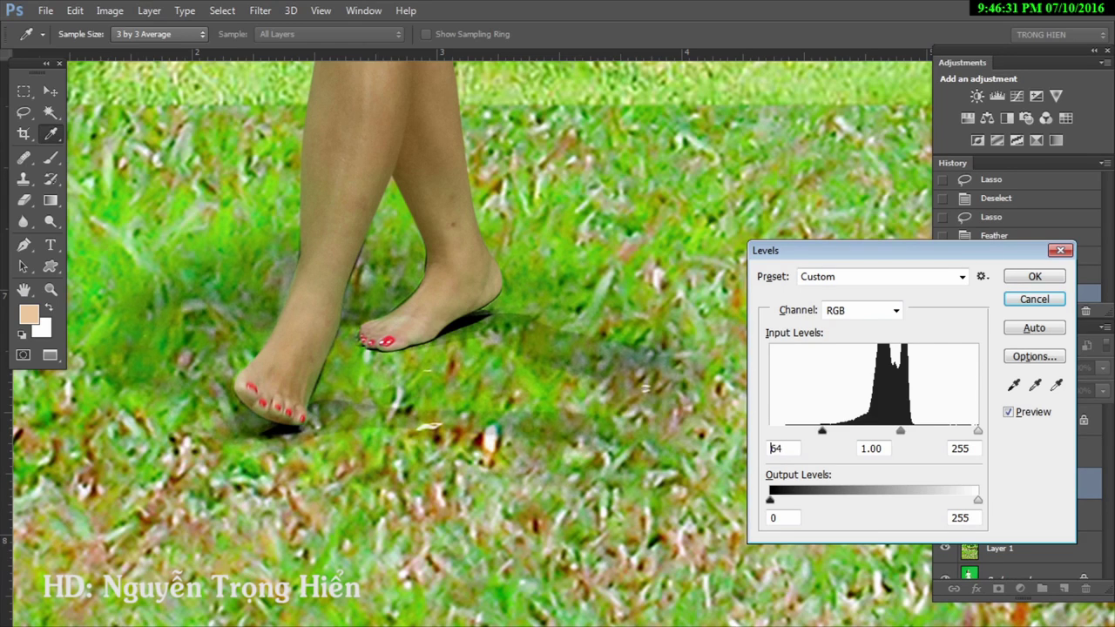
key("Down")
key("Down")
key("Down")
key("Down")
key("Down")
key("Down")
key("Down")
key("Down")
key("Down")
key("Down")
key("Down")
key("Down")
key("Down")
key("Down")
key("Down")
key("Down")
key("Up")
key("Up")
key("Up")
key("Up")
key("Up")
key("Up")
key("Up")
key("Up")
key("Up")
key("Up")
key("Up")
key("Up")
key("Up")
key("Return")
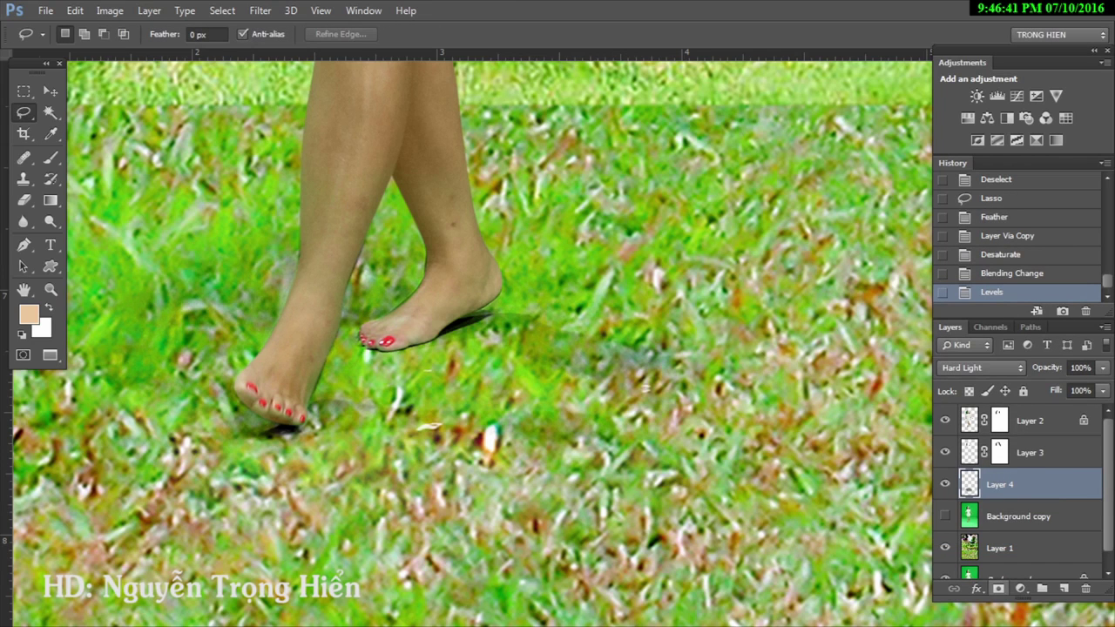
Step: Reset default colours, add a layer mask to Layer 4, and set the brush to 69 px
key("d")
left_click(997, 589)
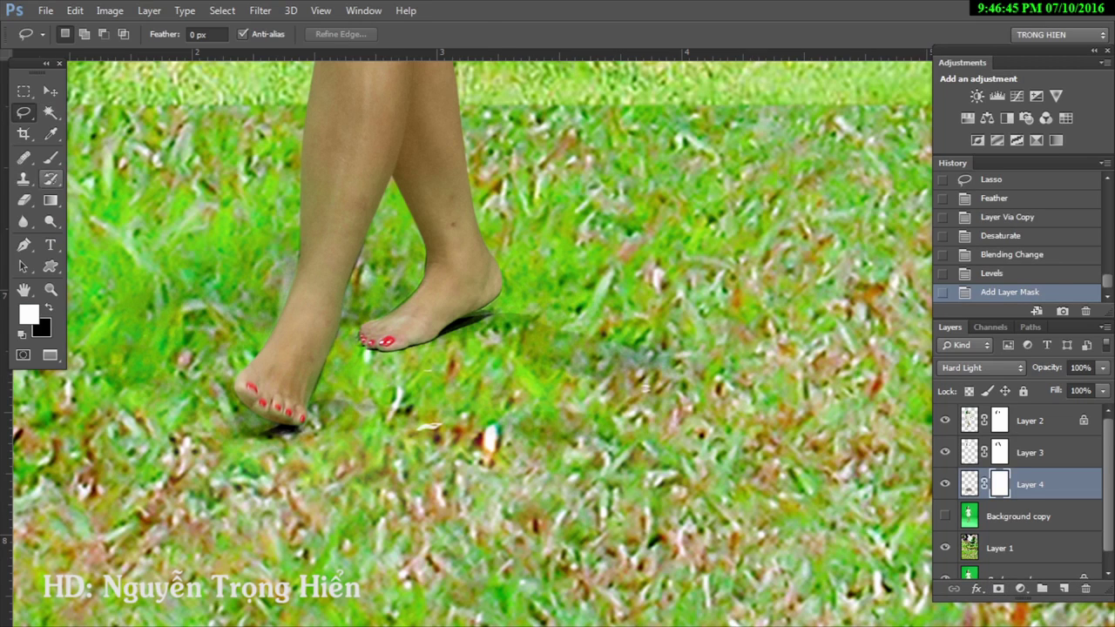
left_click(49, 157)
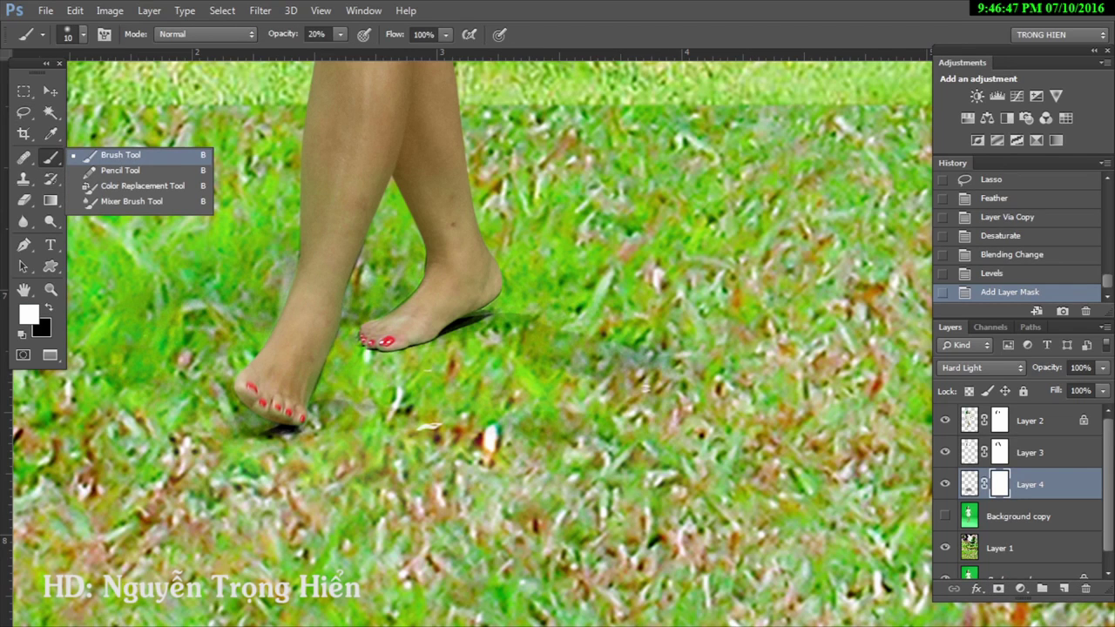
left_click(120, 155)
right_click(135, 158)
type("69")
key("Return")
Step: Trim the shadows on the mask with a black 202 px brush at 50%, and set Layer 4 to 50% opacity
right_click(570, 169)
type("202")
key("Return")
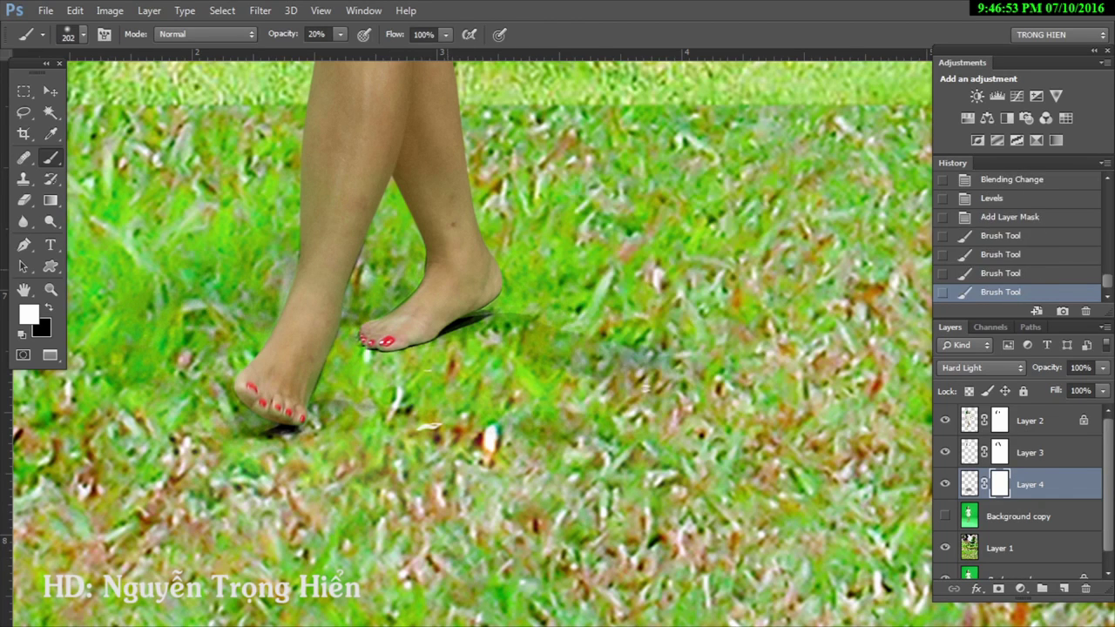
key("x")
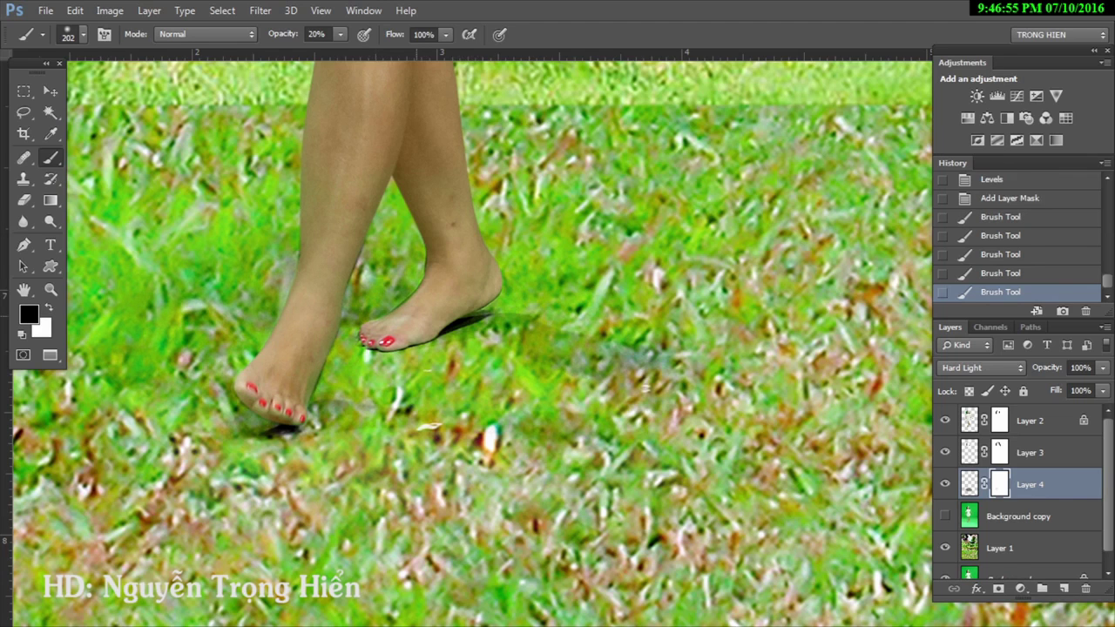
key("5")
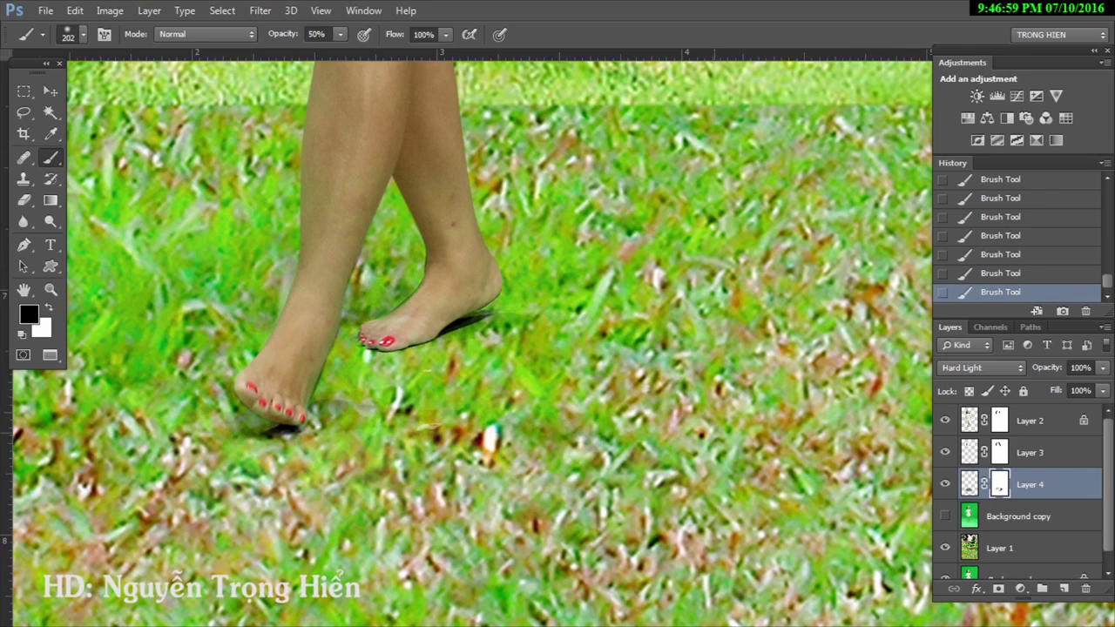
key("bracketleft")
key("bracketleft")
key("bracketleft")
key("bracketleft")
key("bracketleft")
key("bracketleft")
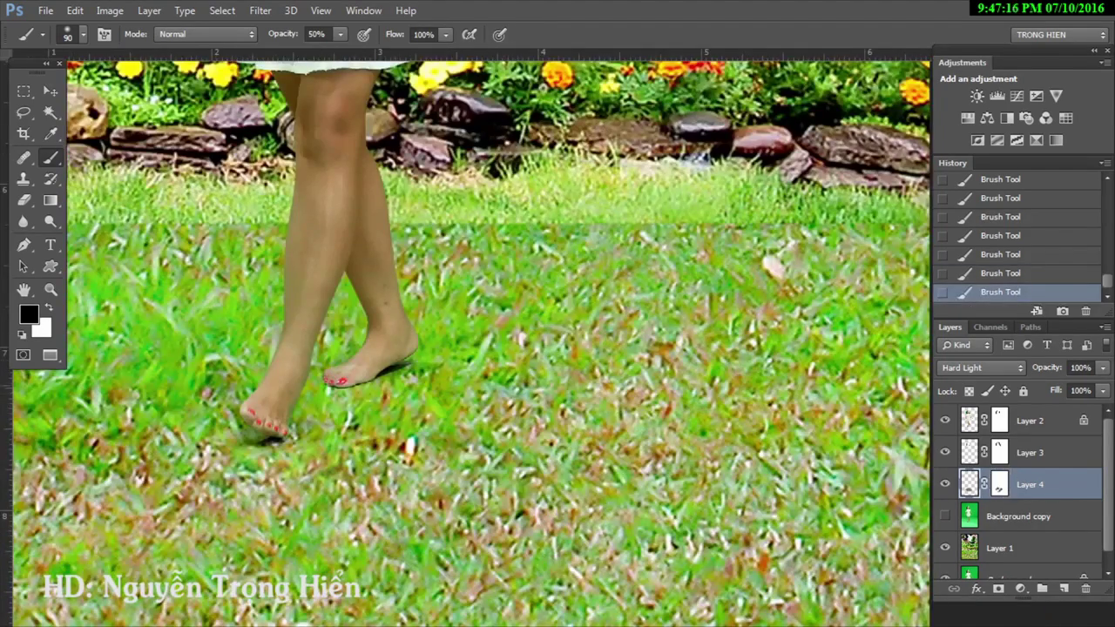
type("50")
key("Return")
Step: Copy a 20 px-feathered lasso of Layer 1 grass around the feet to Layer 5 and raise it
key("z")
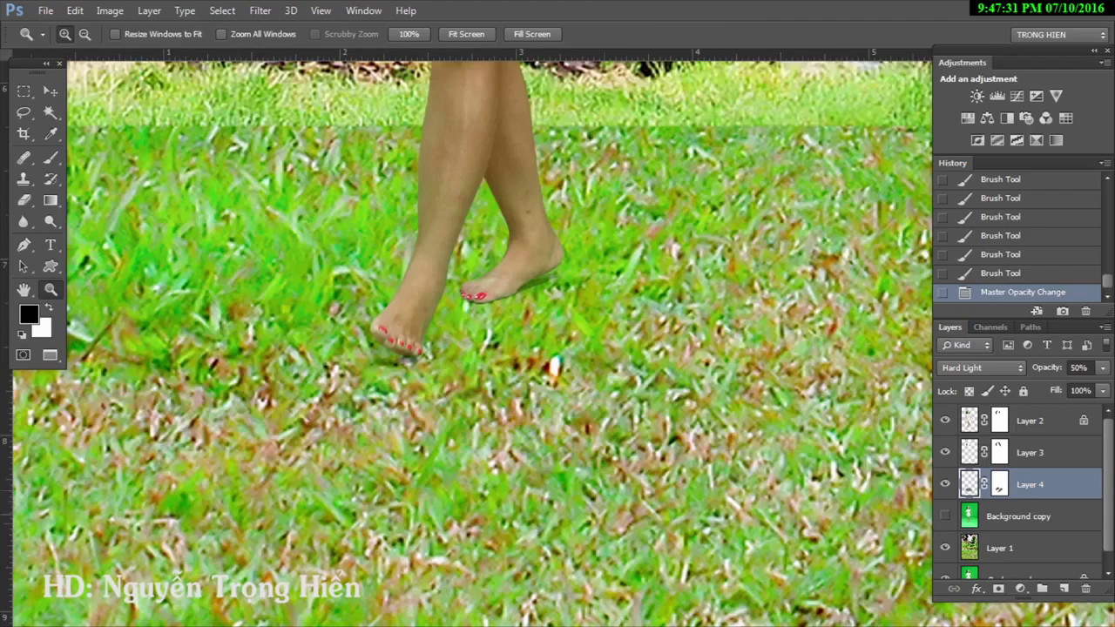
key("ctrl+0")
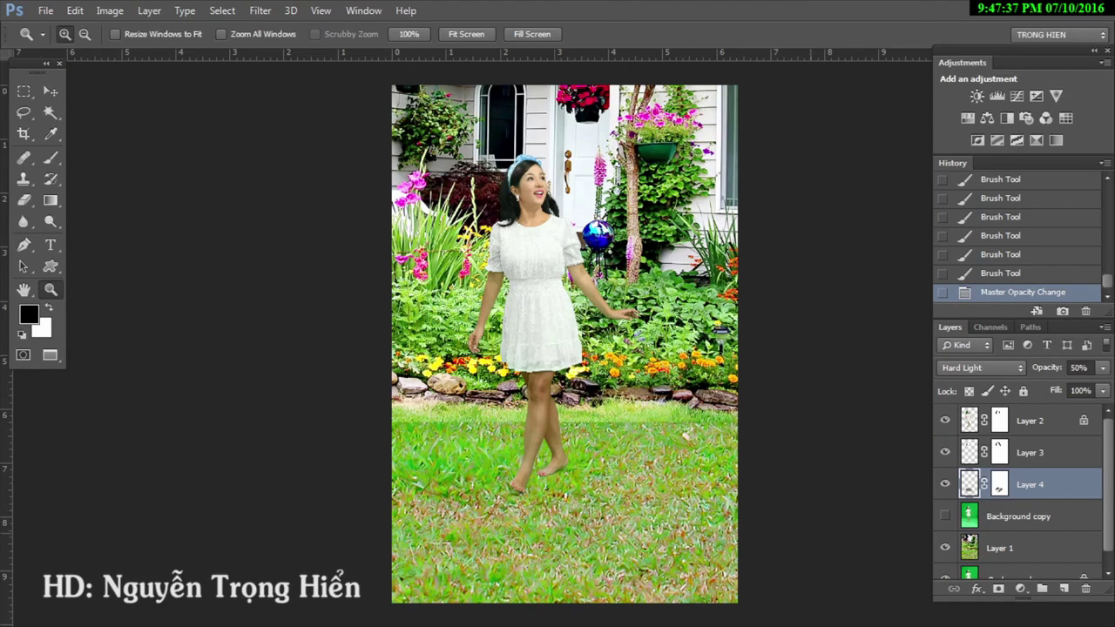
key("ctrl+plus")
key("ctrl+plus")
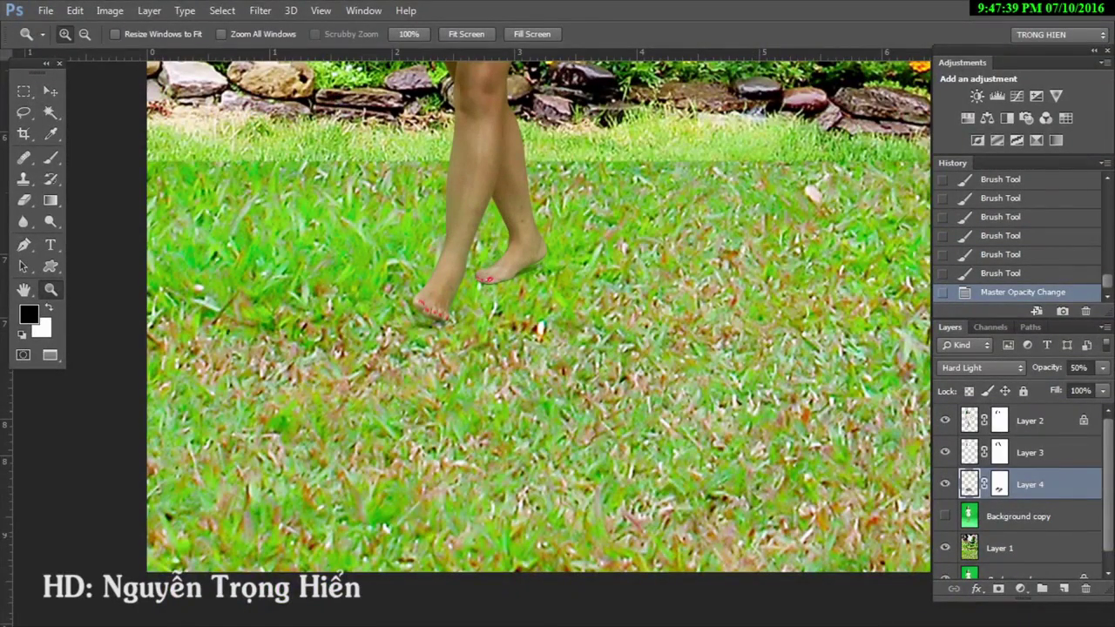
key("alt+bracketleft")
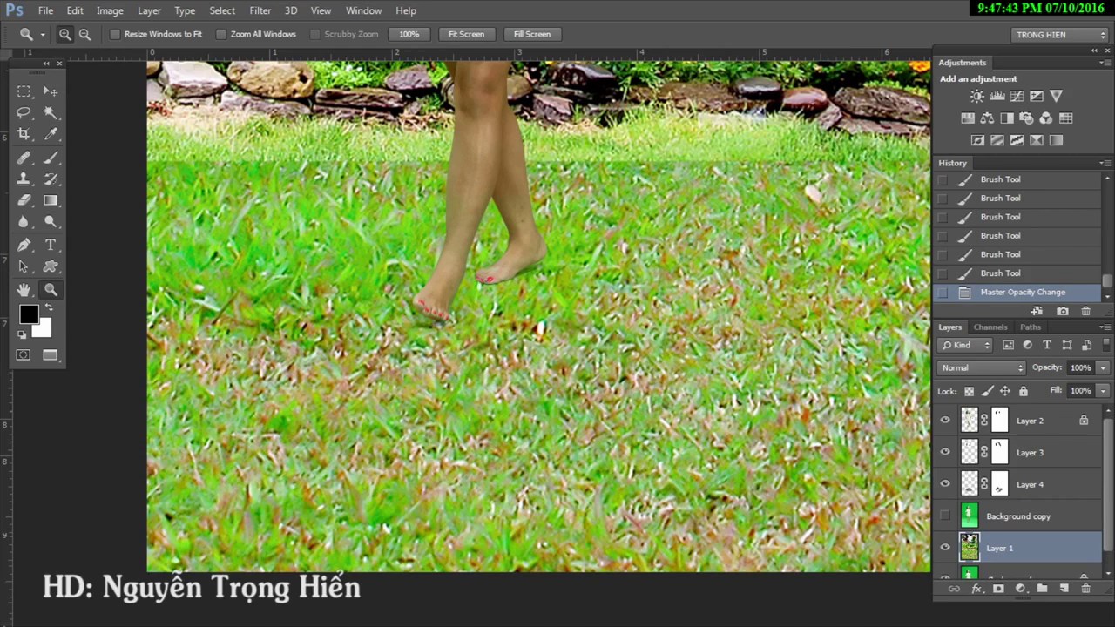
key("l")
left_click_drag(522, 203, 632, 228)
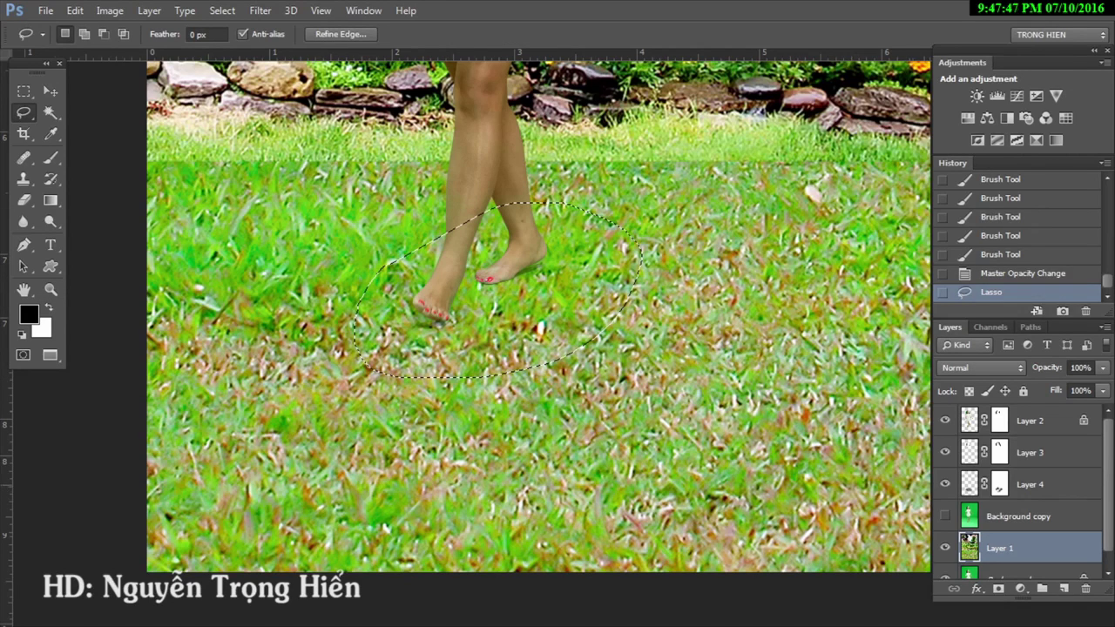
key("shift+F6")
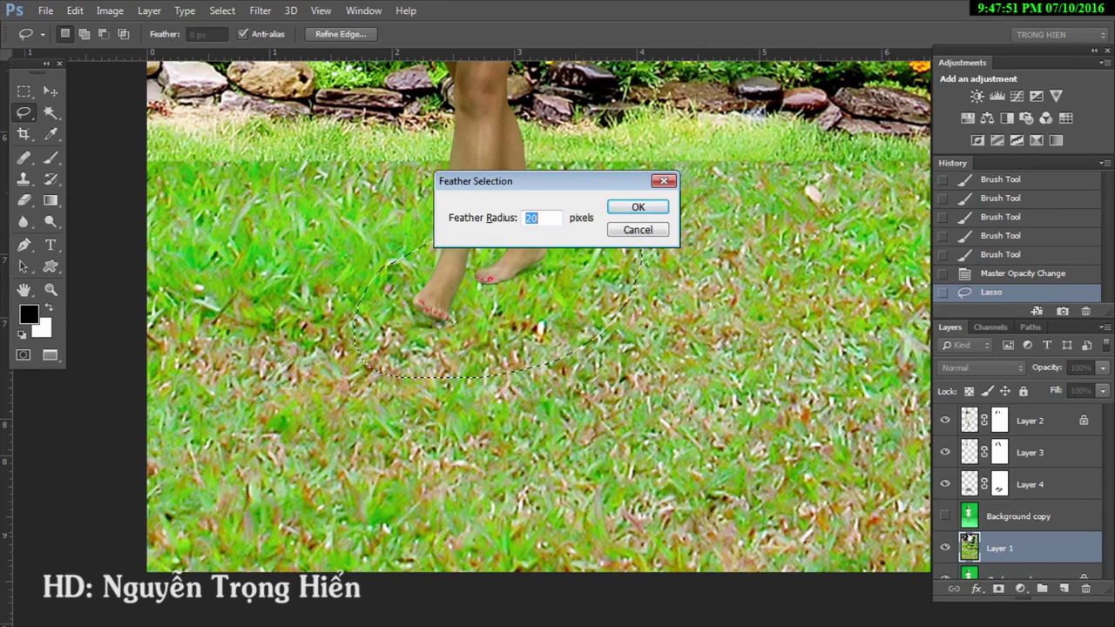
key("Return")
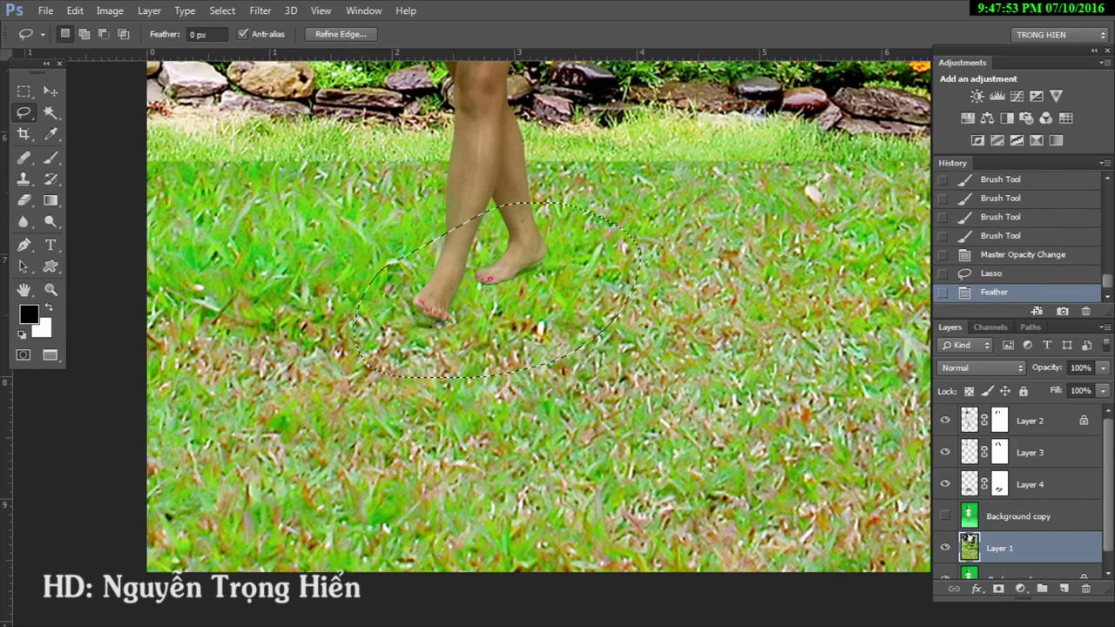
key("ctrl+j")
key("ctrl+bracketright")
Step: Move Layer 5 to the top, mask it, and erase with a 175 px brush to reveal the legs
key("ctrl+bracketright")
key("ctrl+bracketright")
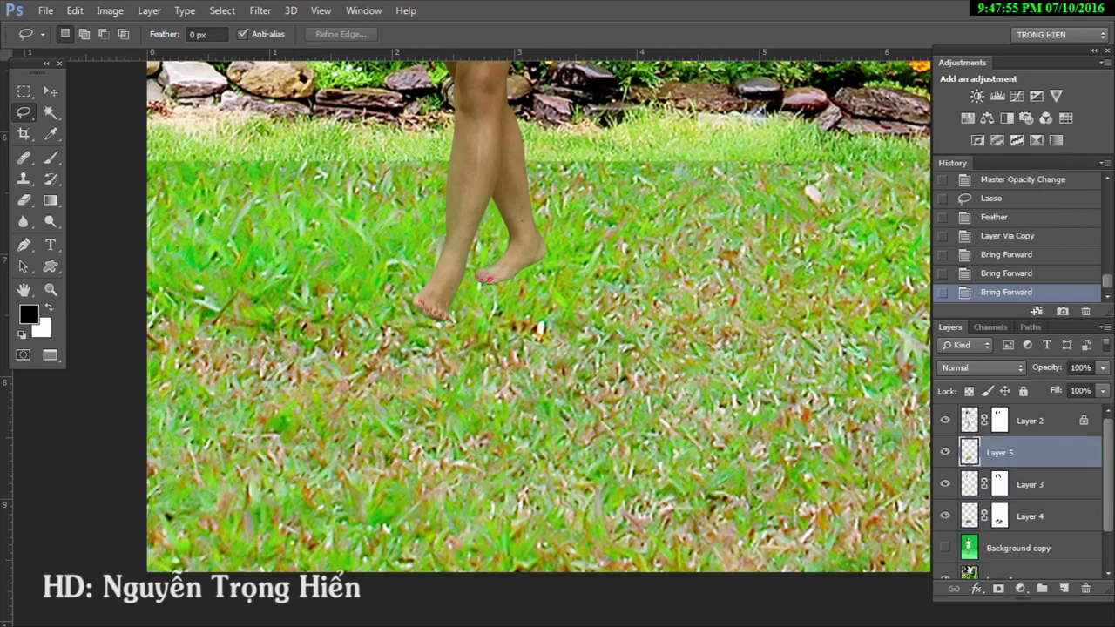
key("ctrl+bracketright")
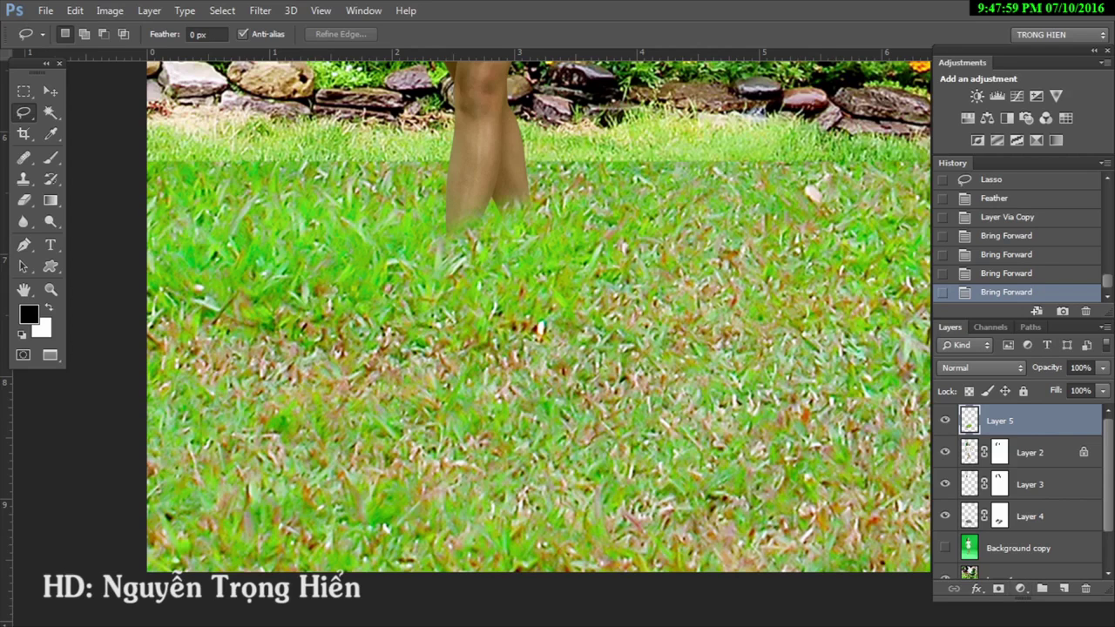
left_click(997, 589)
key("x")
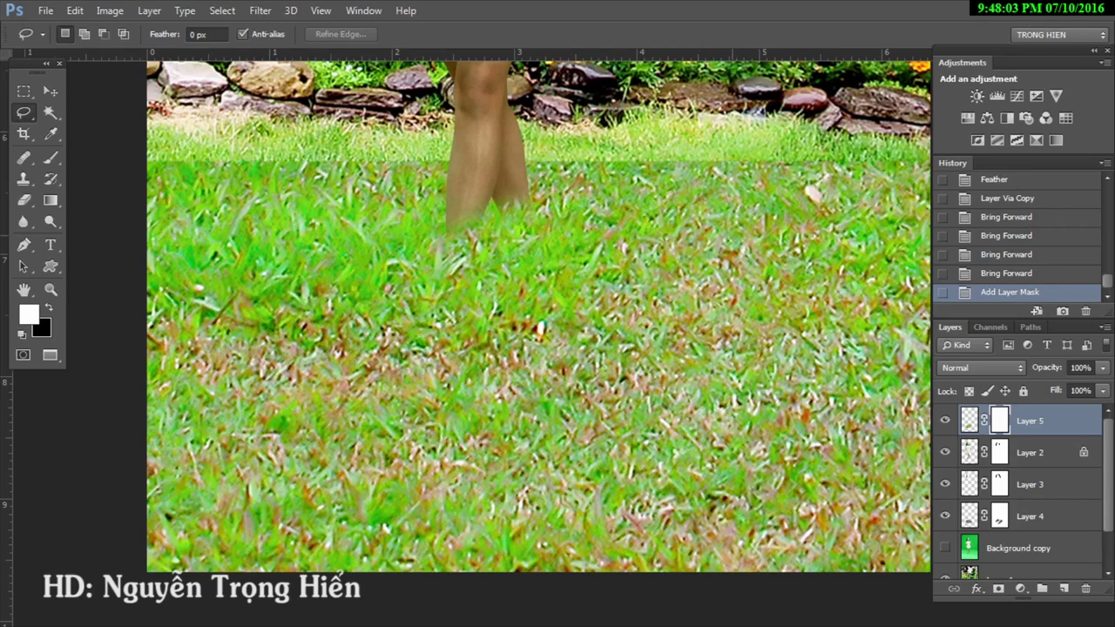
key("e")
left_click(467, 237)
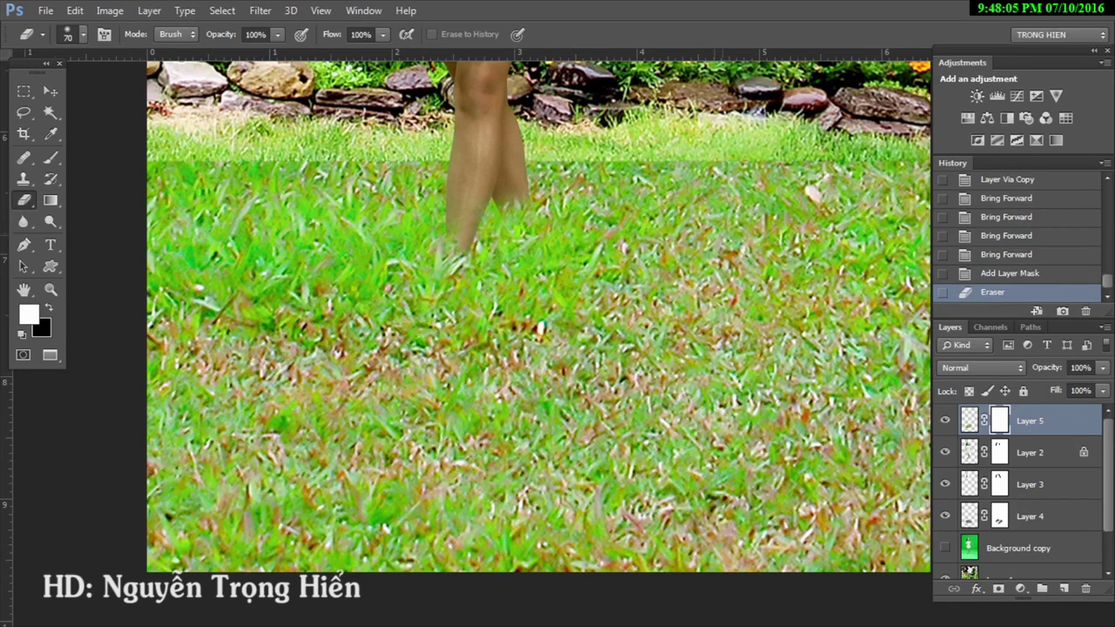
key("bracketright")
key("bracketright")
key("bracketright")
left_click_drag(457, 239, 435, 305)
Step: Erase at 40% opacity and 90 px so grass blades overlap the feet, comparing history states
key("4")
left_click(431, 310)
left_click(431, 309)
left_click_drag(508, 211, 527, 272)
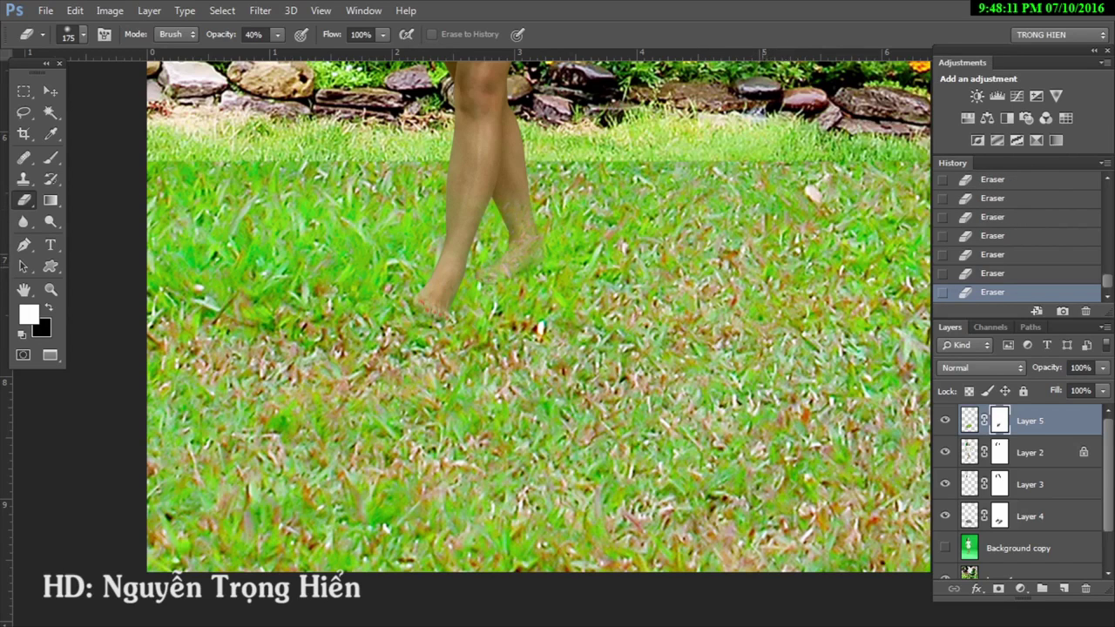
key("bracketleft")
key("bracketleft")
key("bracketleft")
key("x")
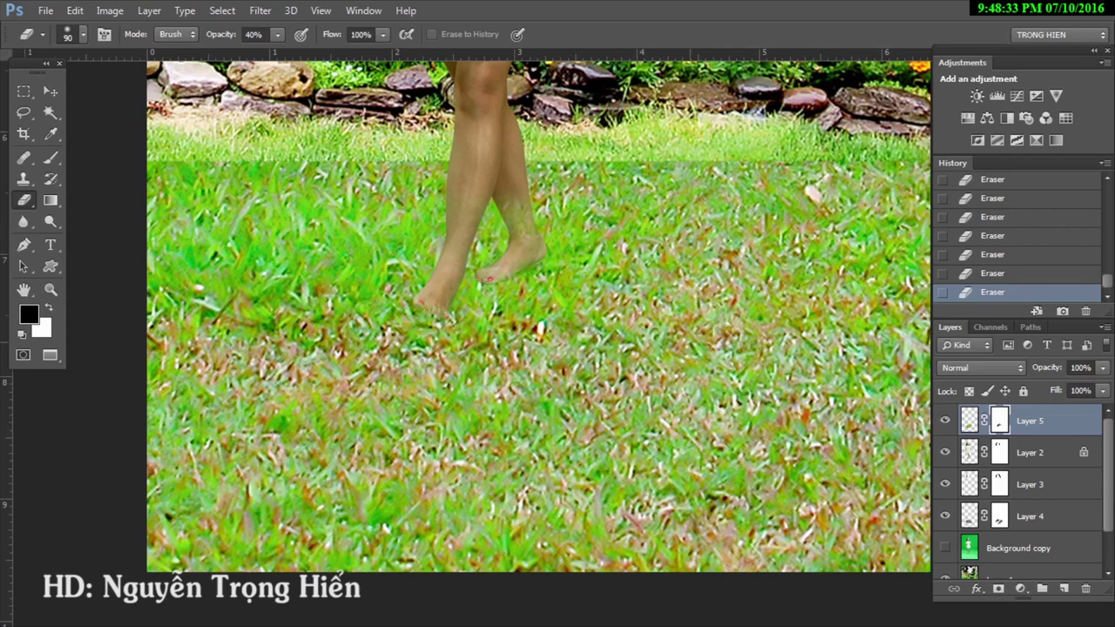
key("ctrl+alt+z")
key("ctrl+alt+z")
key("ctrl+alt+z")
key("ctrl+shift+z")
key("ctrl+shift+z")
key("ctrl+shift+z")
key("ctrl+0")
key("x")
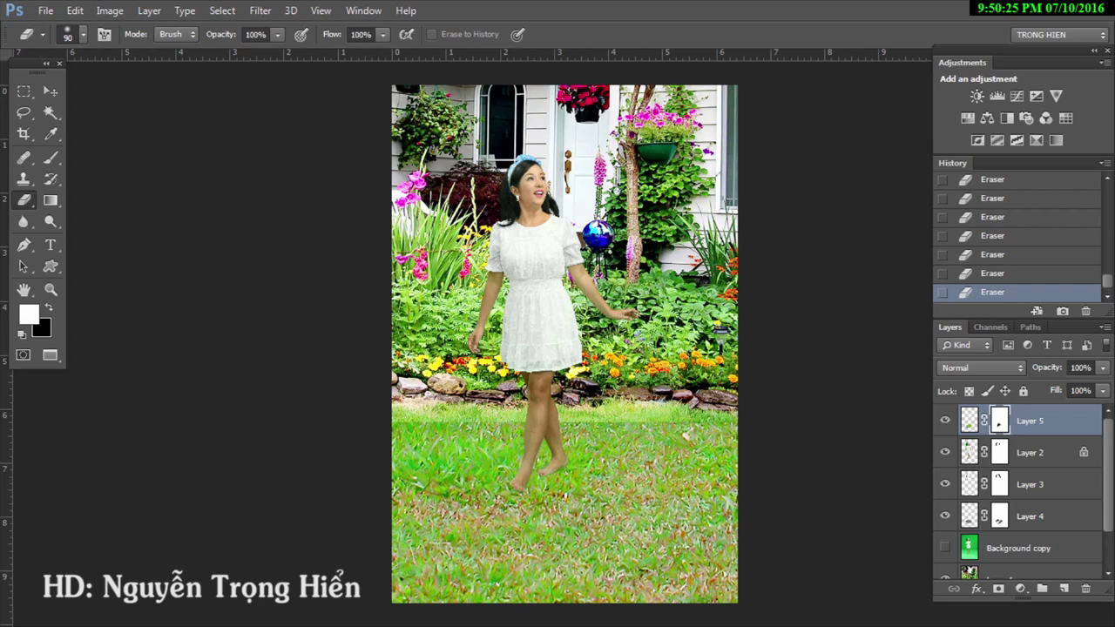
Step: Select every layer above Background and group them into Group 1
scroll(1019, 487, "down", 2)
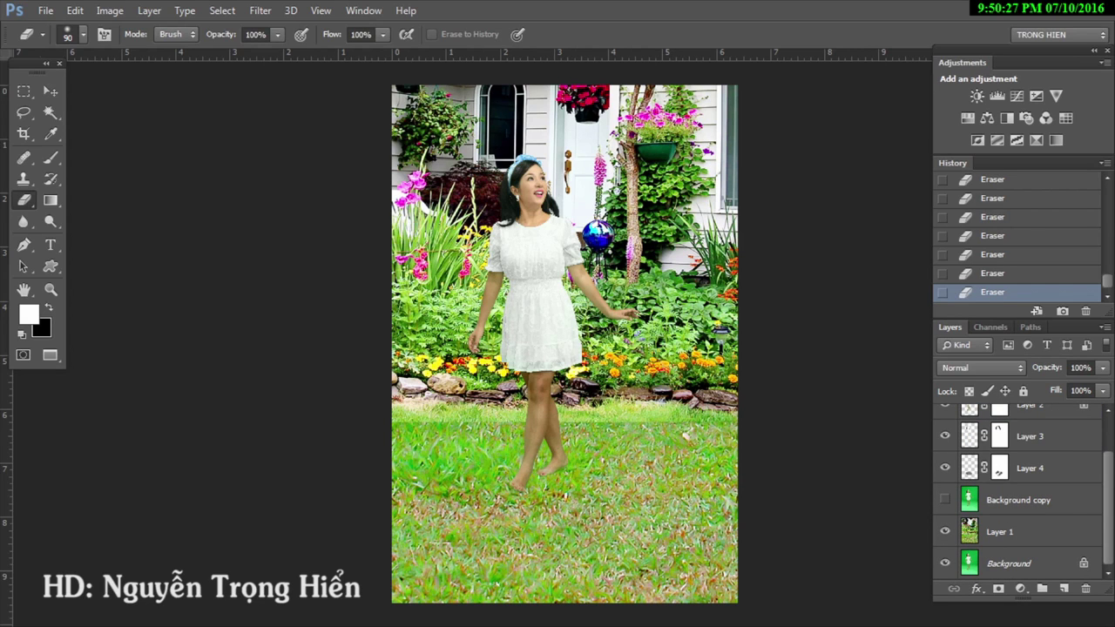
key("x")
key("ctrl+alt+a")
scroll(1019, 488, "up", 2)
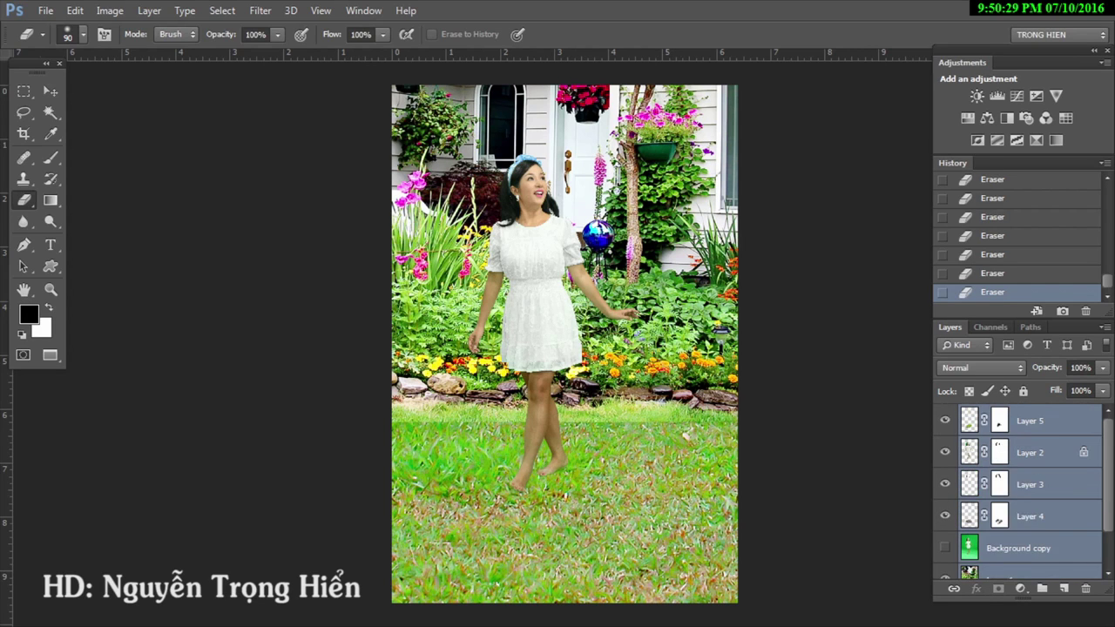
key("alt+period")
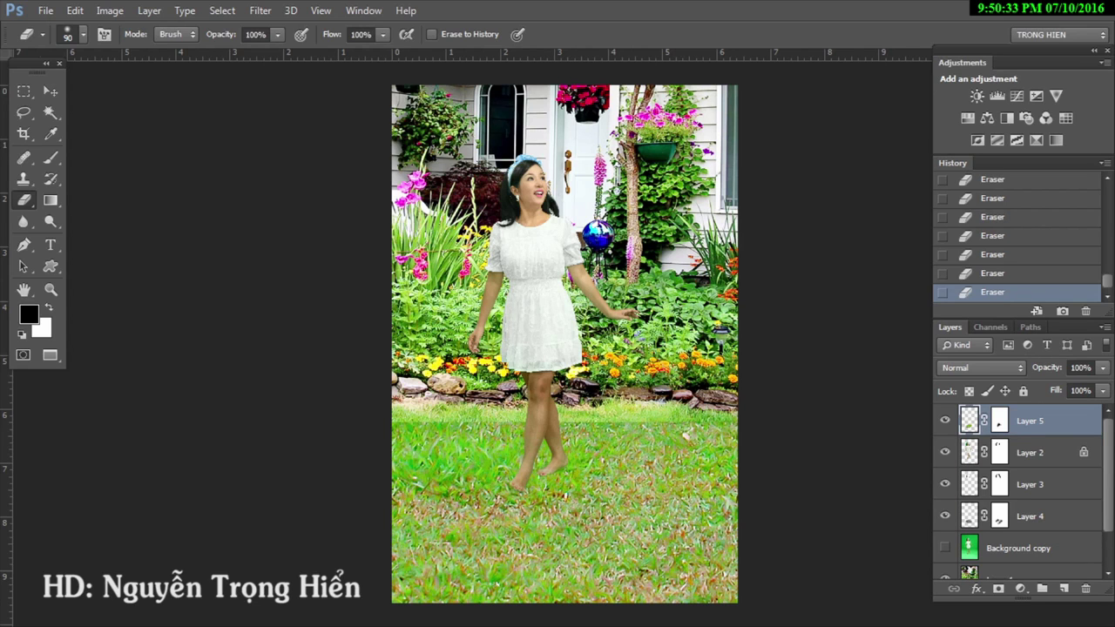
key("ctrl+alt+a")
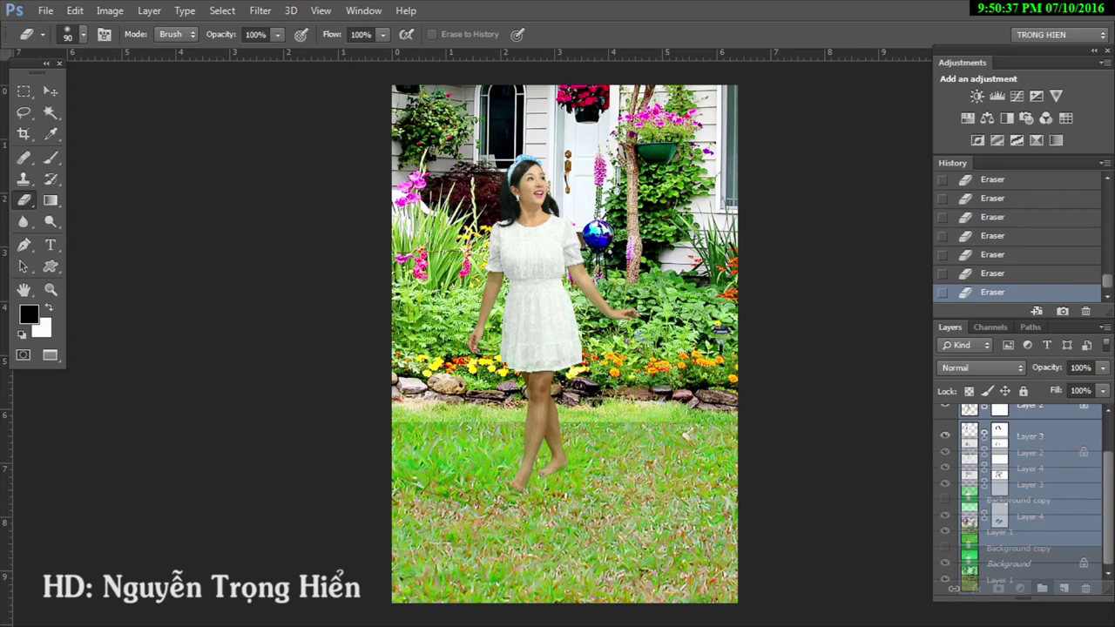
key("ctrl+g")
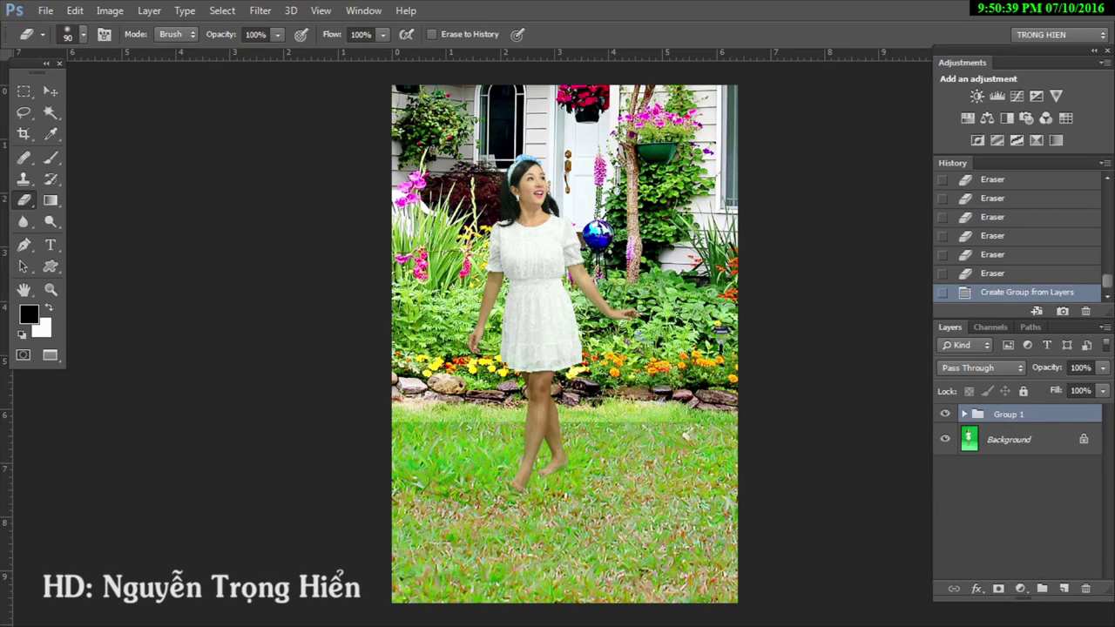
Step: Toggle Group 1's visibility to compare the composite against the green-screen original
left_click(944, 414)
left_click(944, 413)
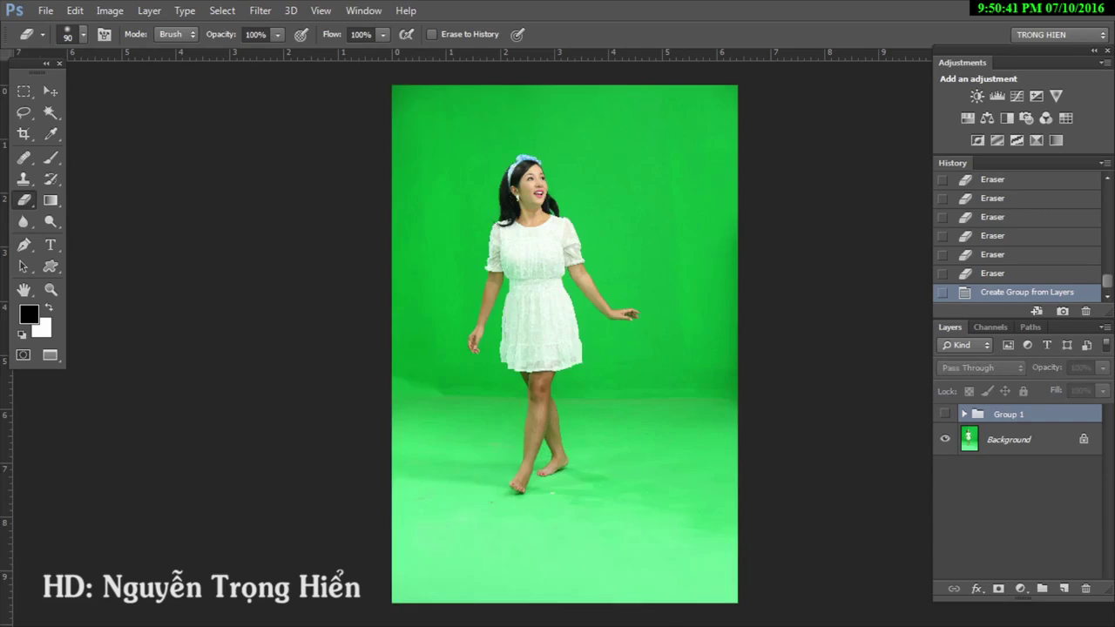
left_click(945, 414)
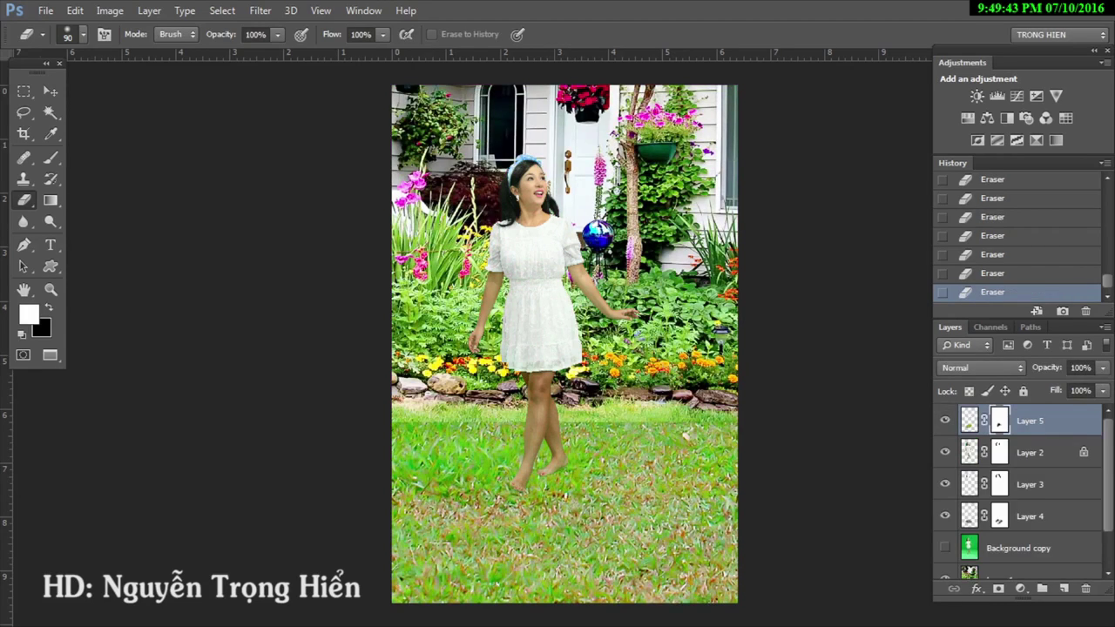